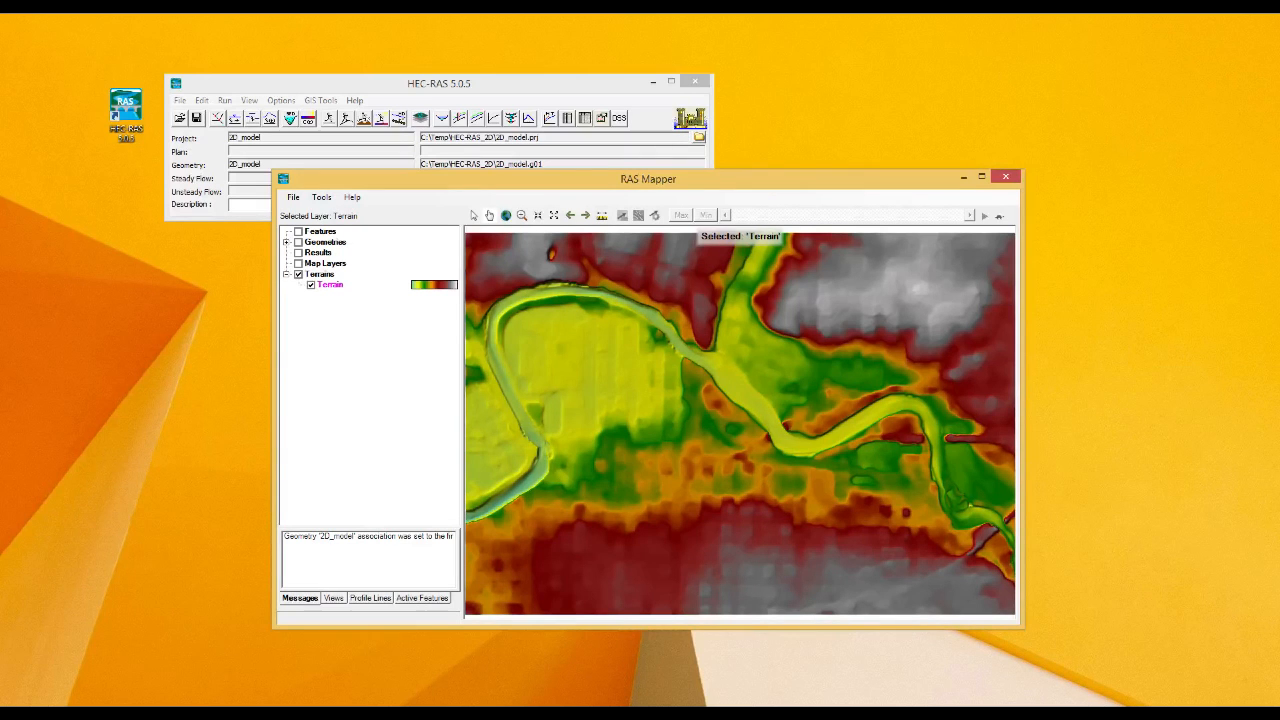
Check the 2D_model.rasmap file in the HEC-RAS_2D folder in File Explorer and return to RAS Mapper.
key("alt+Tab")
left_click(987, 350)
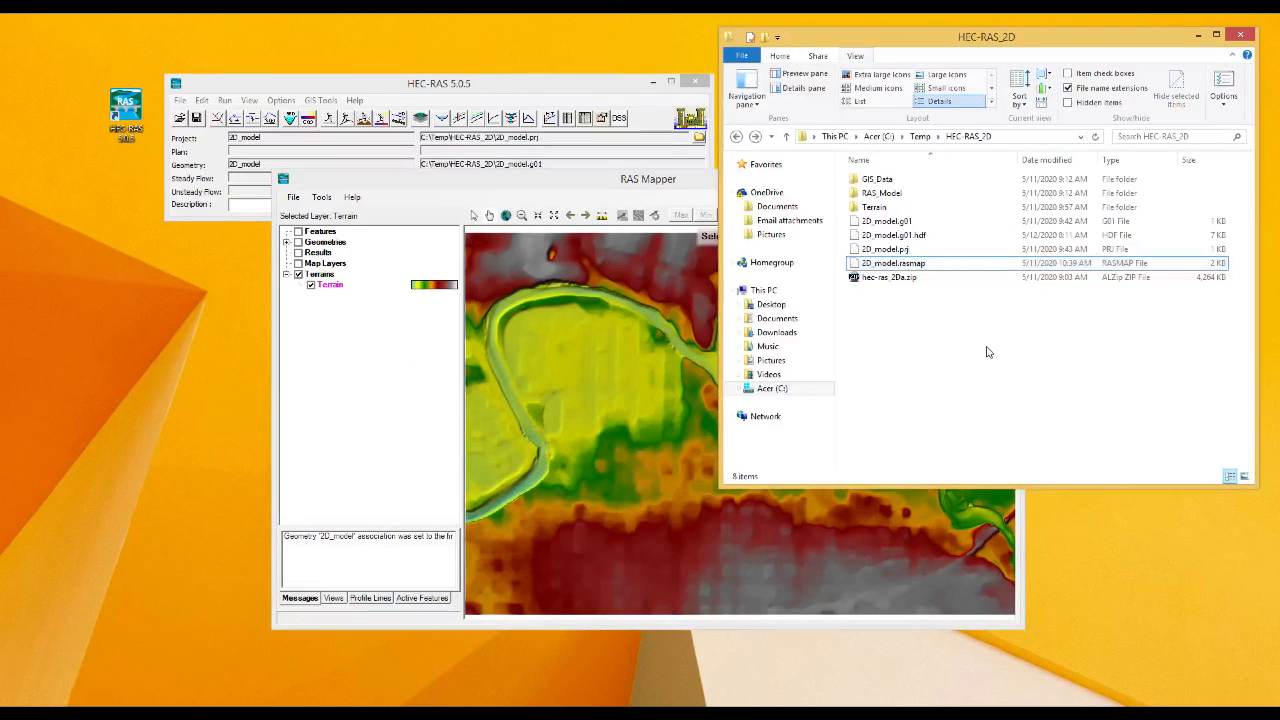
left_click(657, 182)
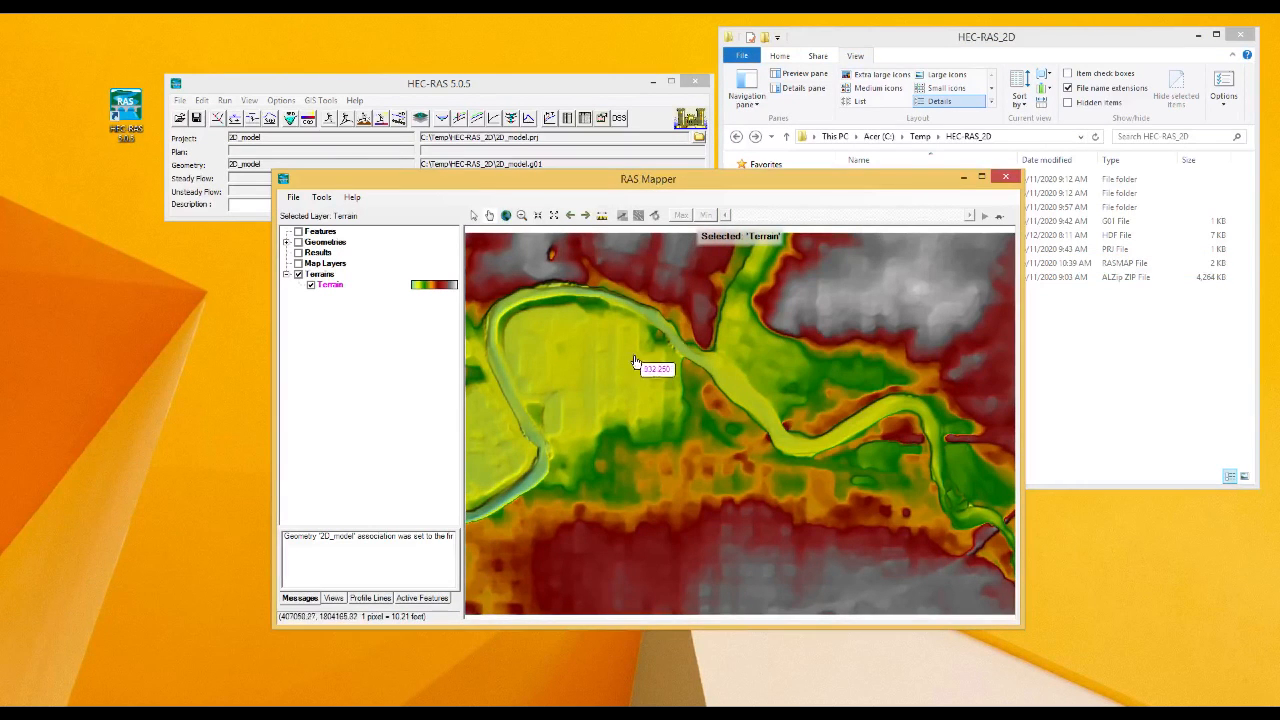
left_click(1092, 400)
left_click(891, 264)
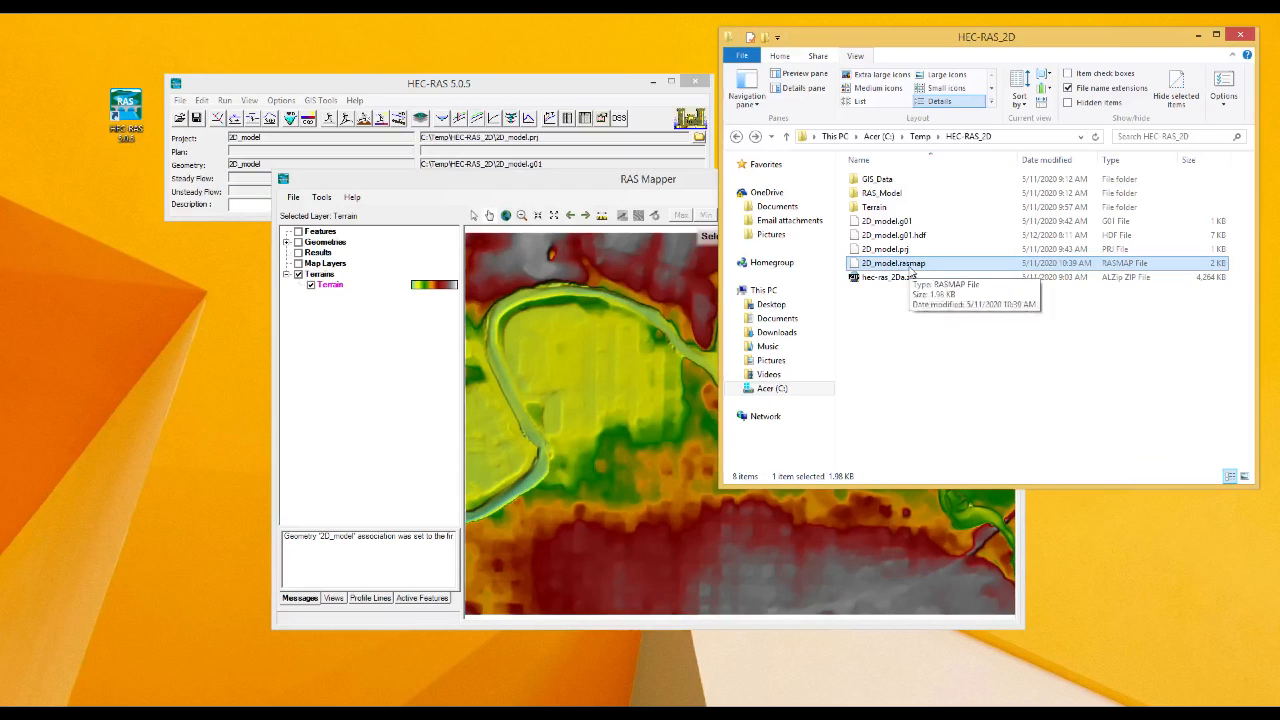
left_click(898, 330)
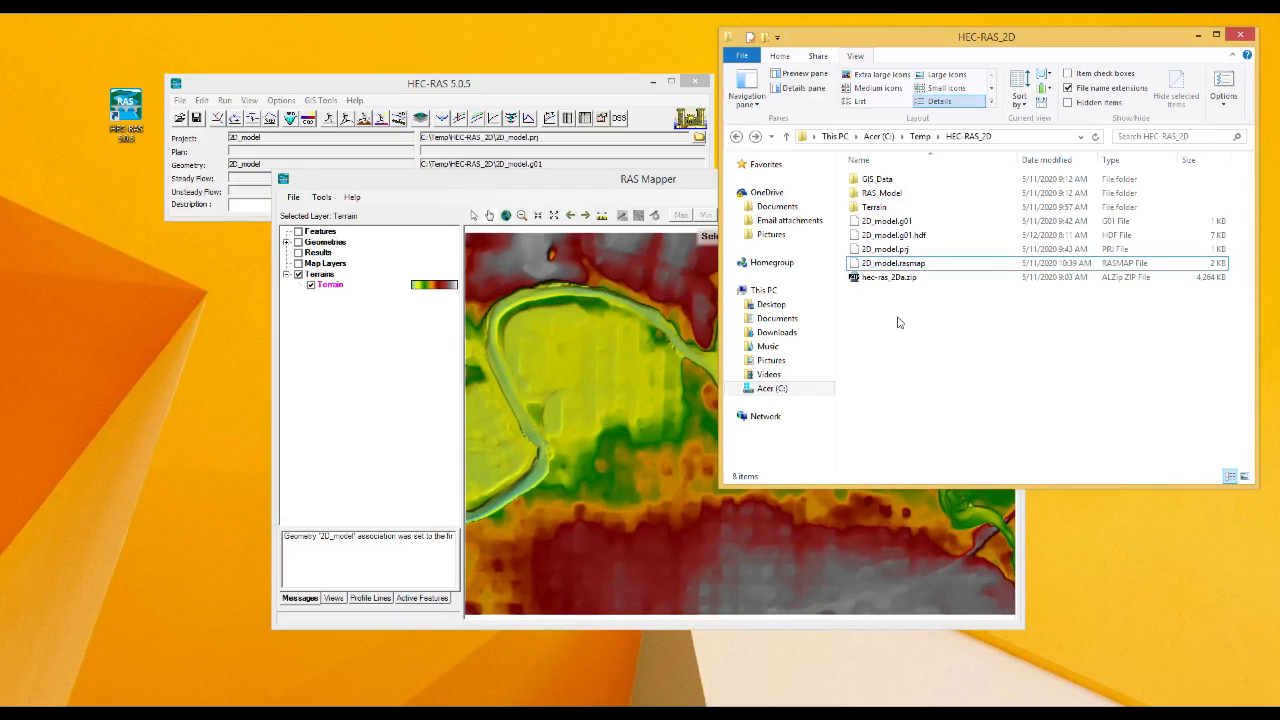
left_click(882, 266)
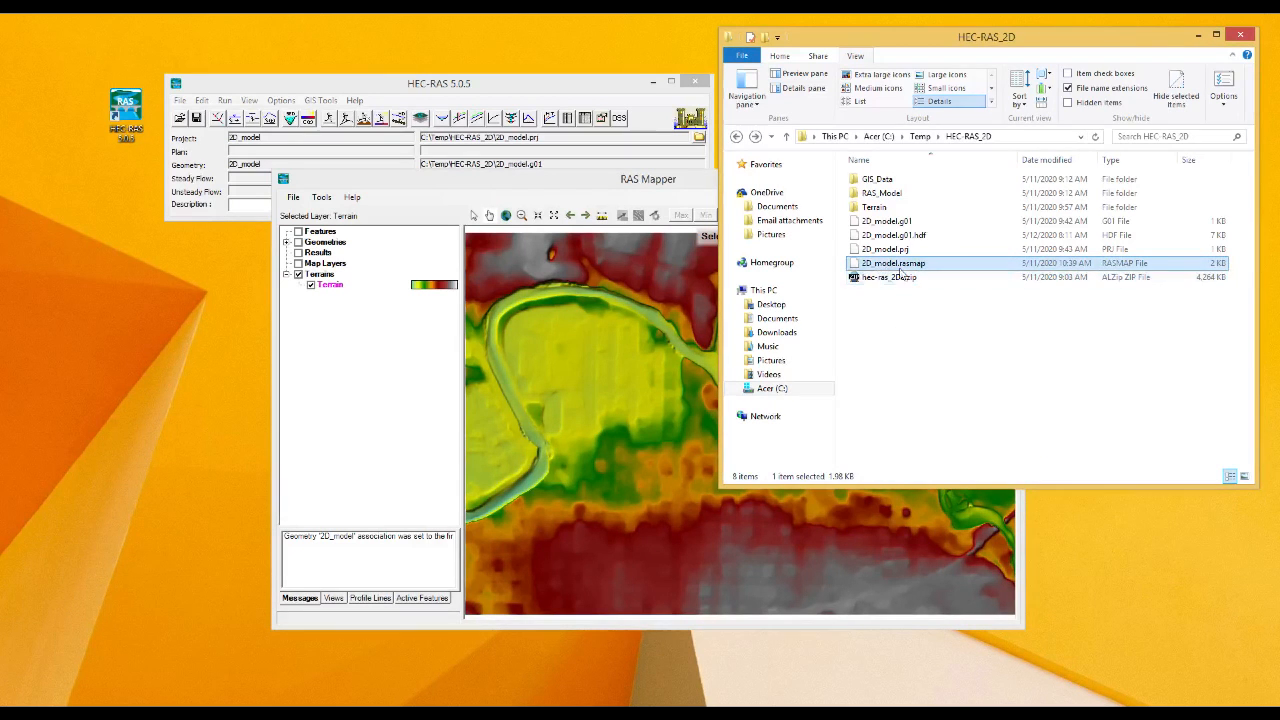
left_click(973, 353)
left_click(1199, 36)
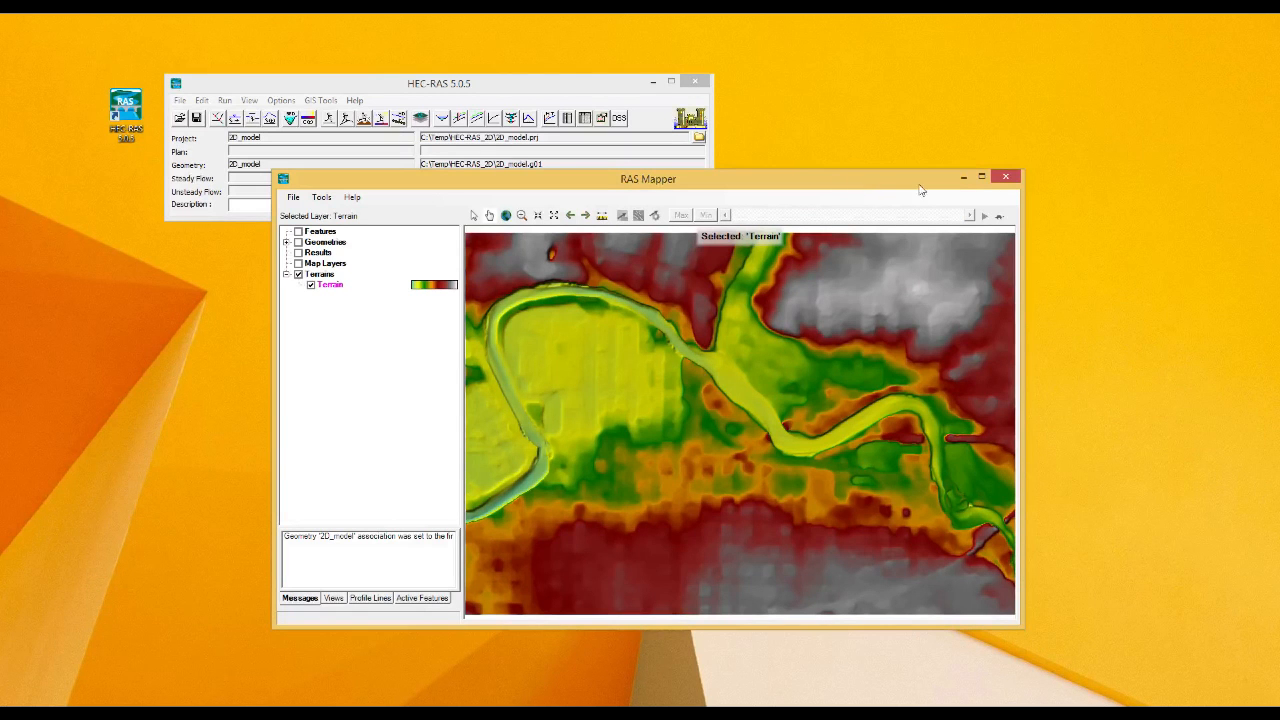
Maximize the RAS Mapper window and zoom the map to the Terrain layer's extent.
left_click(982, 177)
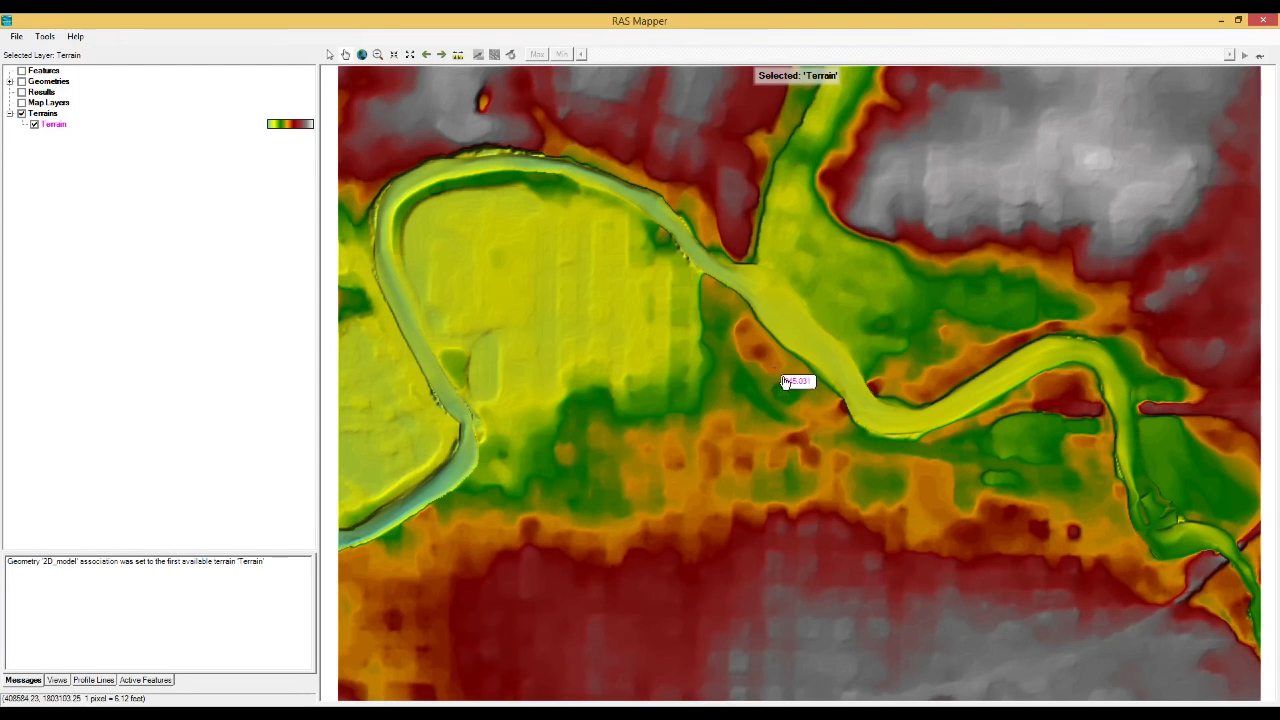
right_click(53, 128)
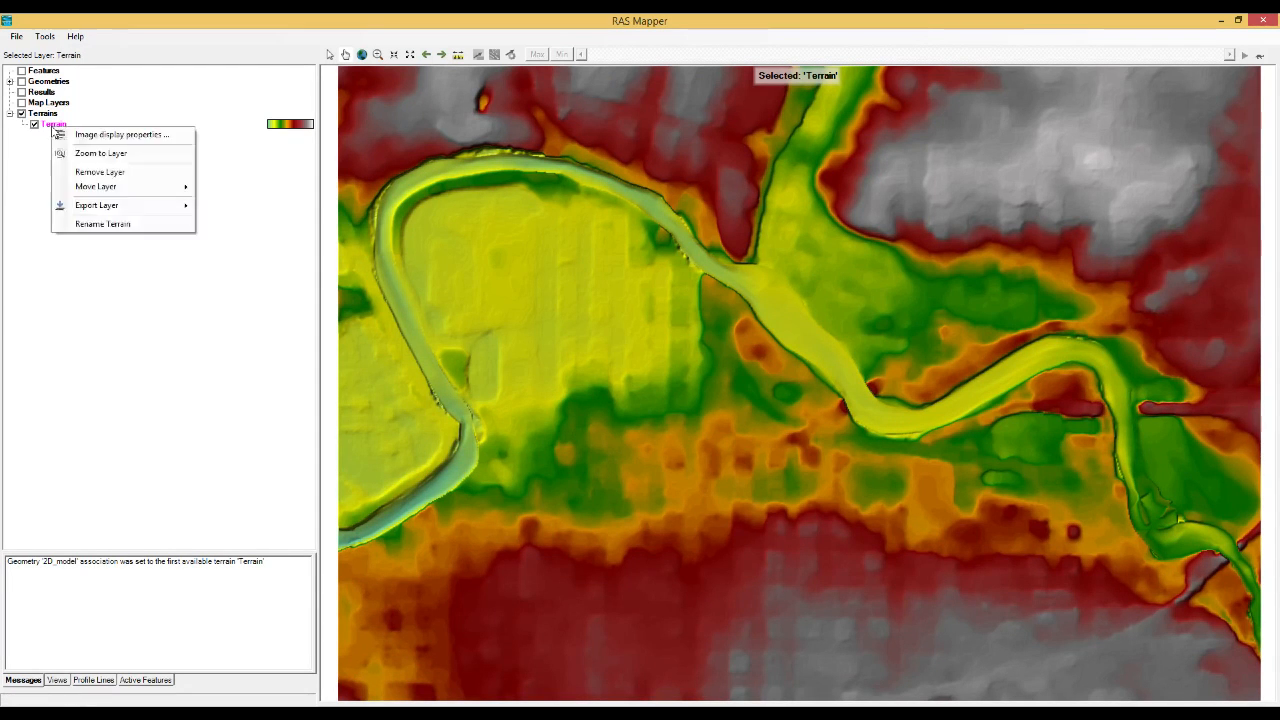
left_click(98, 155)
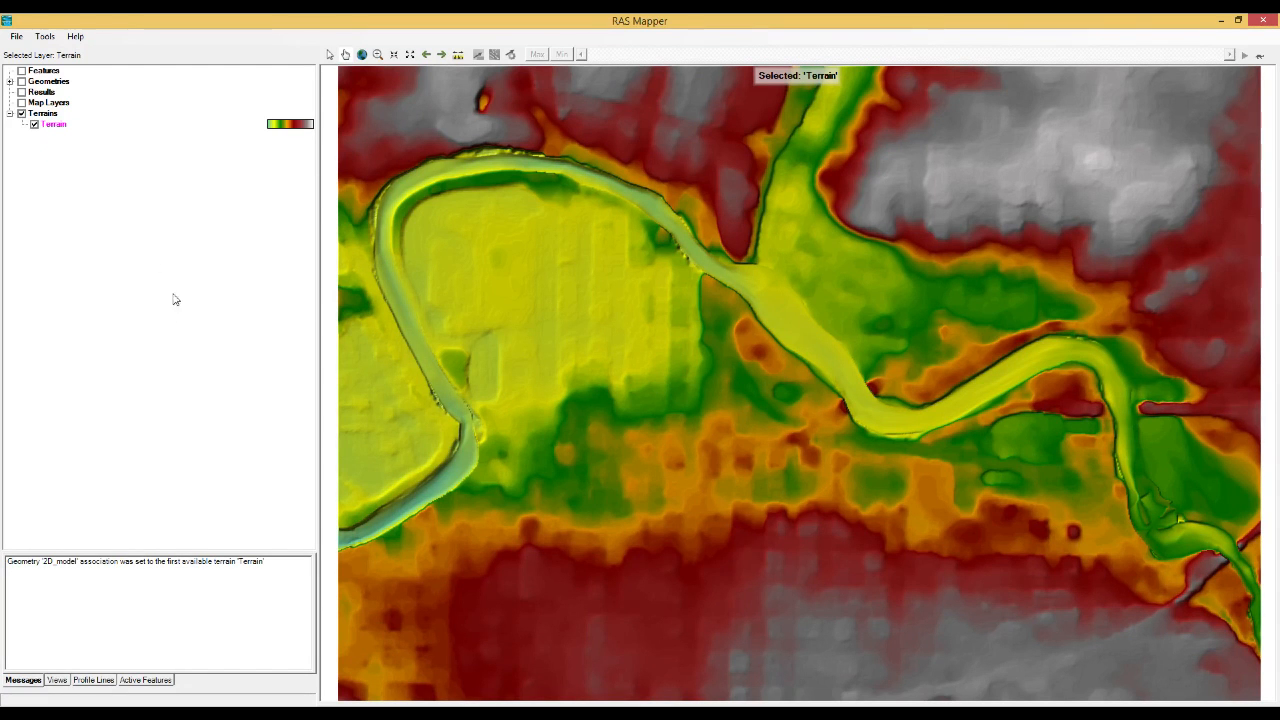
Expand the Geometries group and turn on display of the 2D_model geometry.
left_click(50, 84)
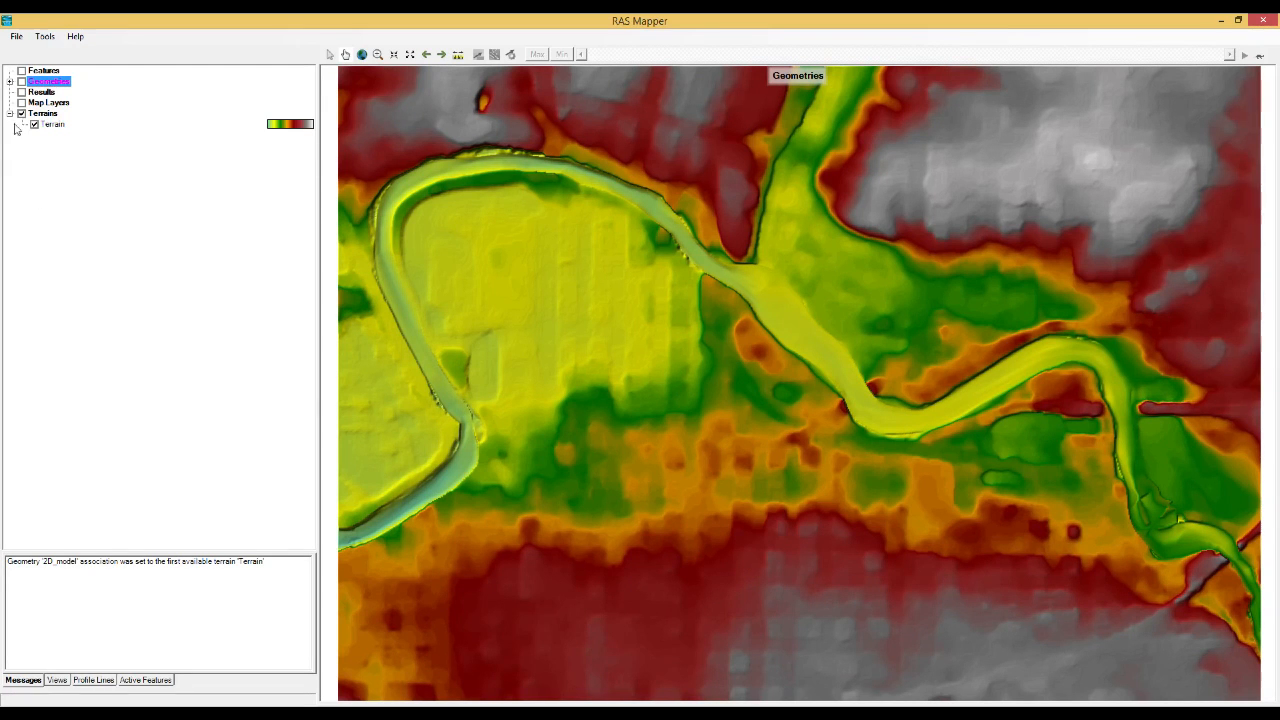
left_click(10, 82)
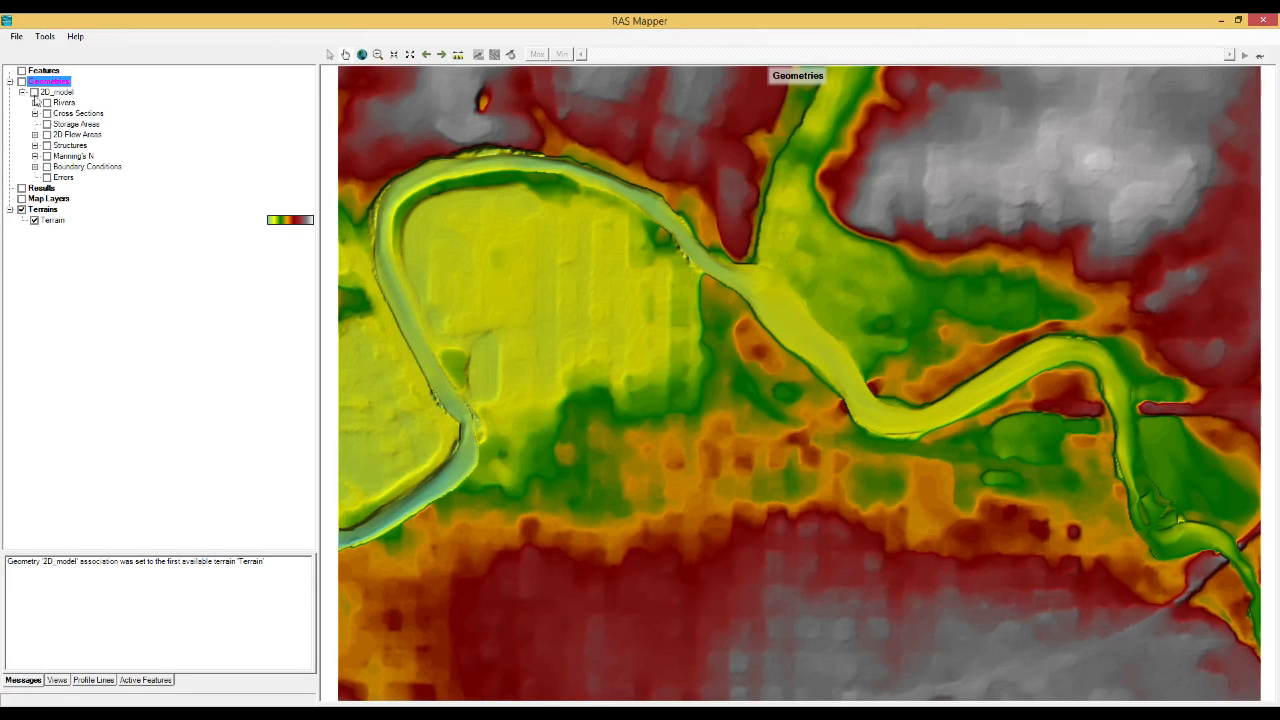
left_click(55, 93)
left_click(34, 93)
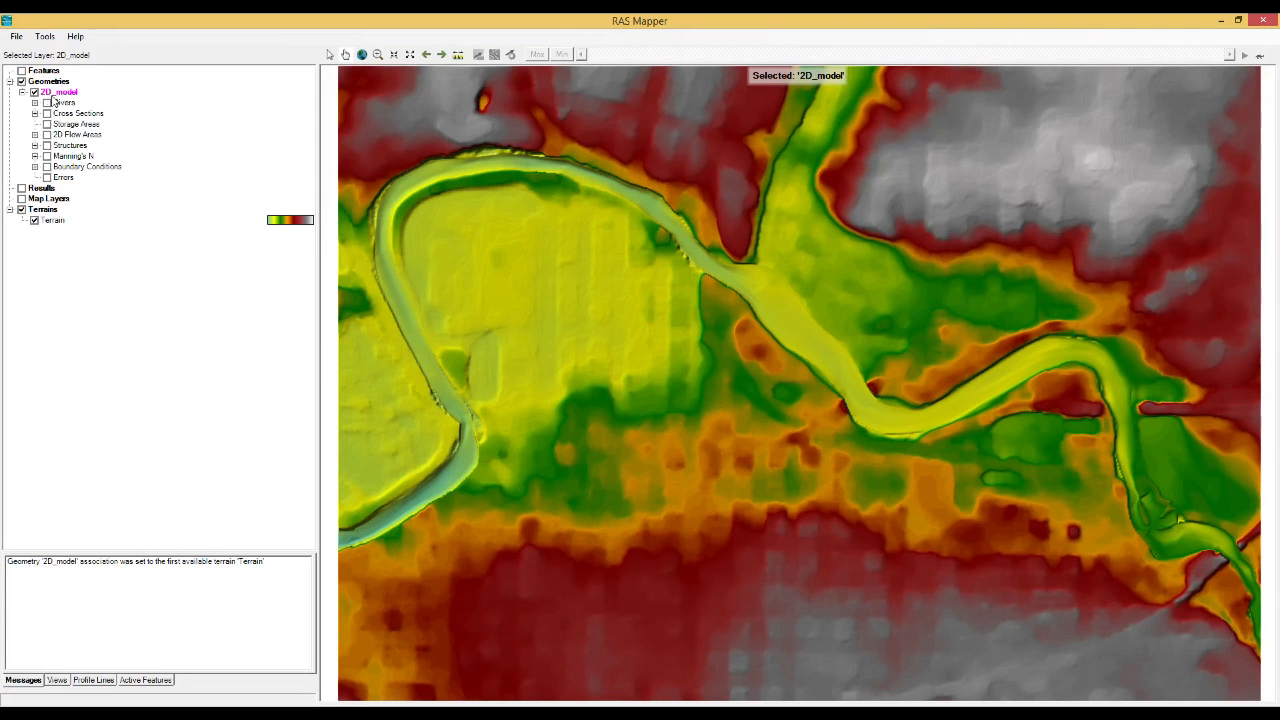
Check the geometry files 2D_model.g01 and 2D_model.g01.hdf in the HEC-RAS_2D folder in File Explorer, and return to RAS Mapper.
left_click(143, 714)
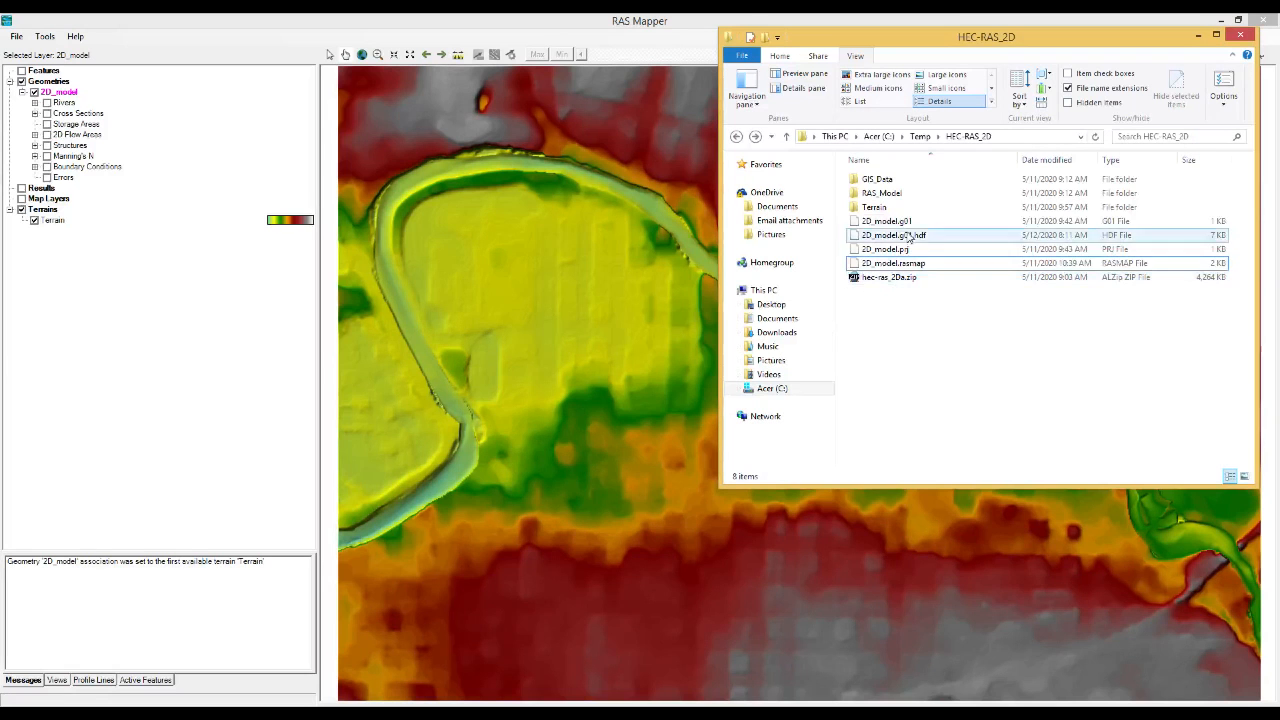
left_click(888, 222)
left_click(895, 236)
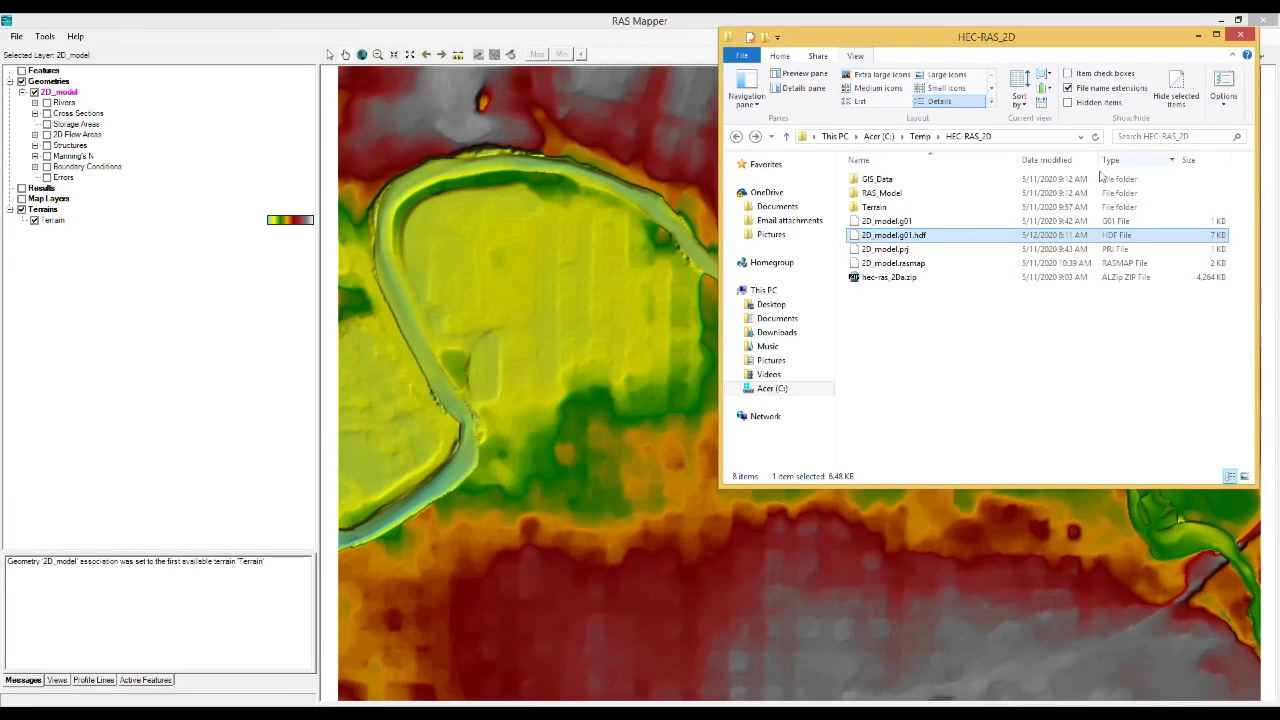
left_click(1199, 36)
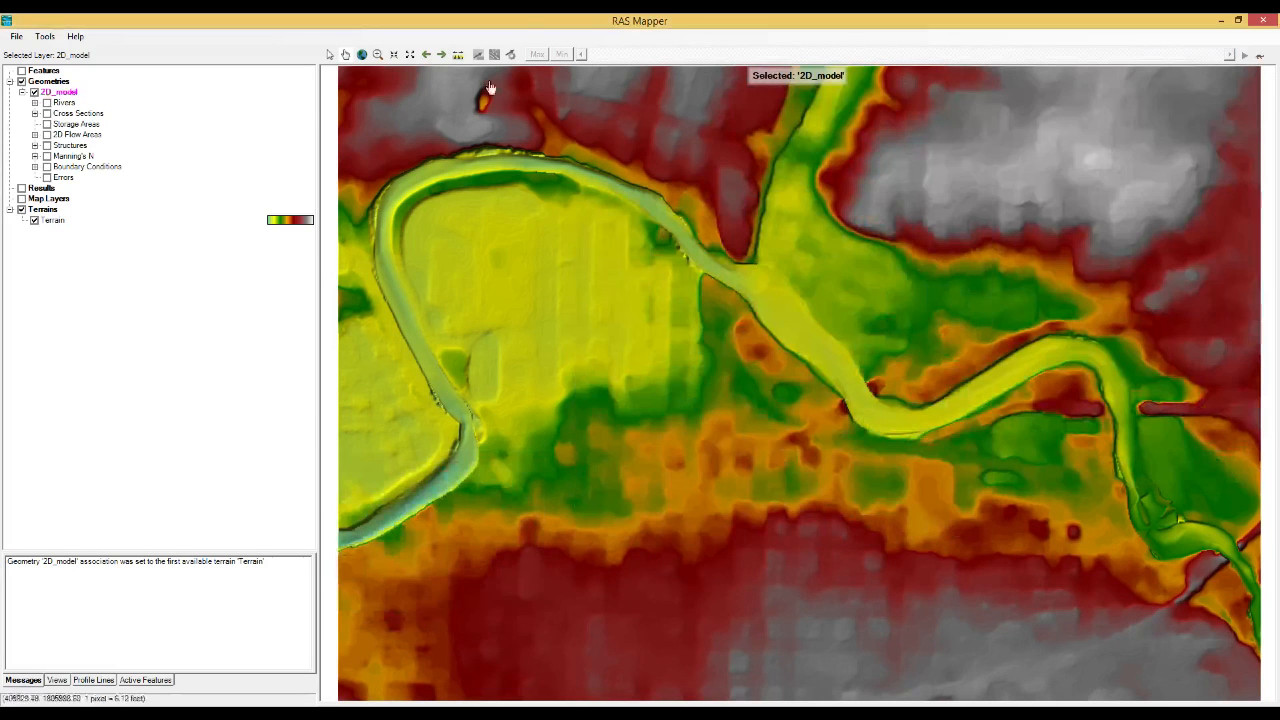
Start editing the 2D_model geometry and make the Perimeters layer under 2D Flow Areas visible and active.
right_click(62, 92)
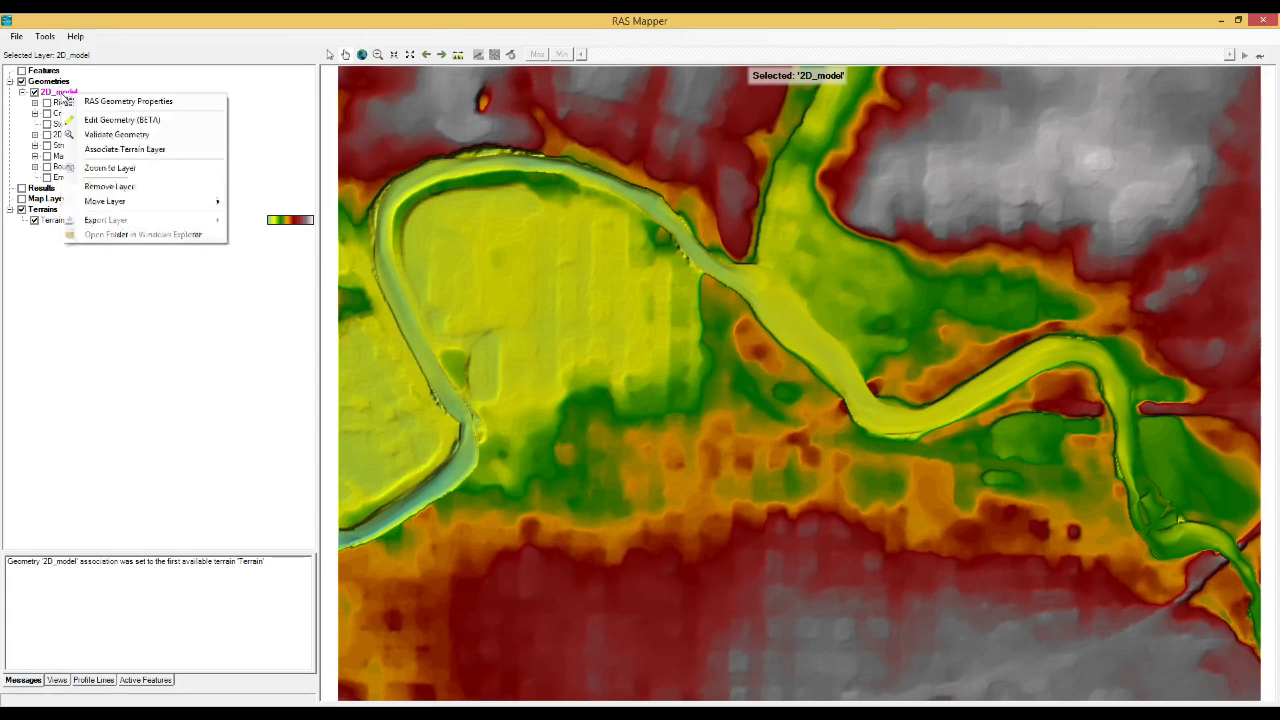
left_click(110, 121)
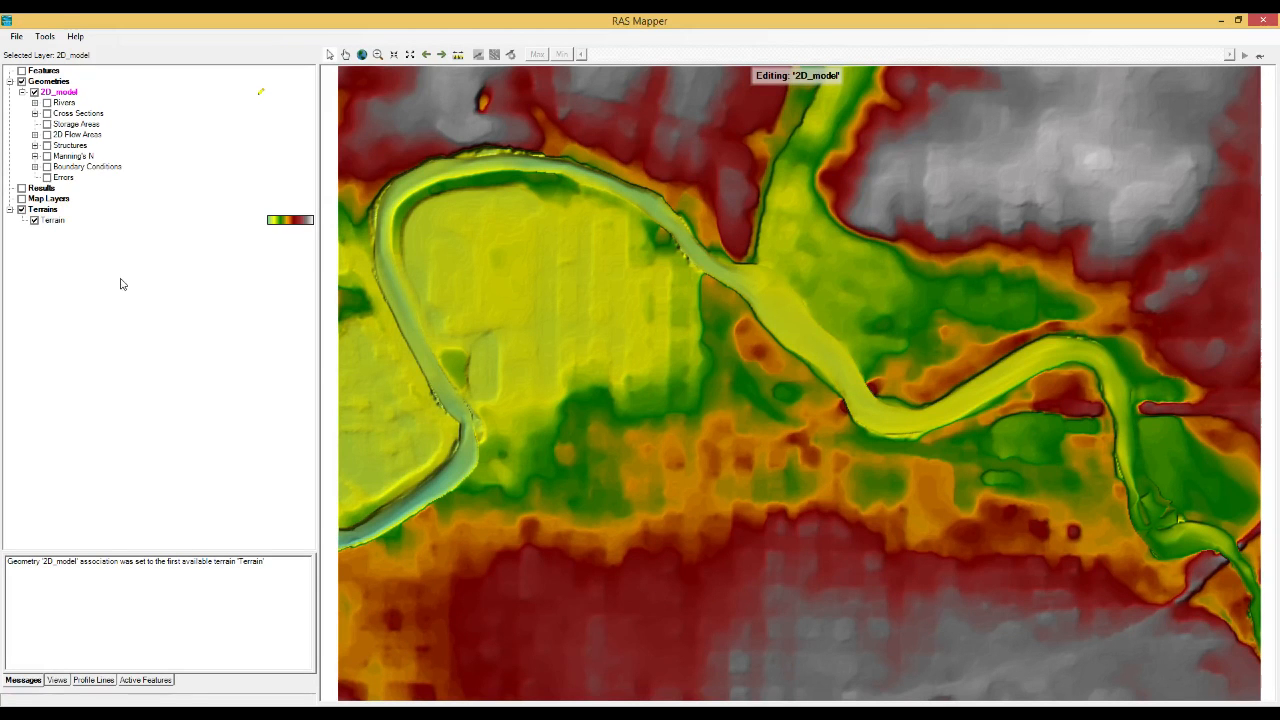
left_click(79, 135)
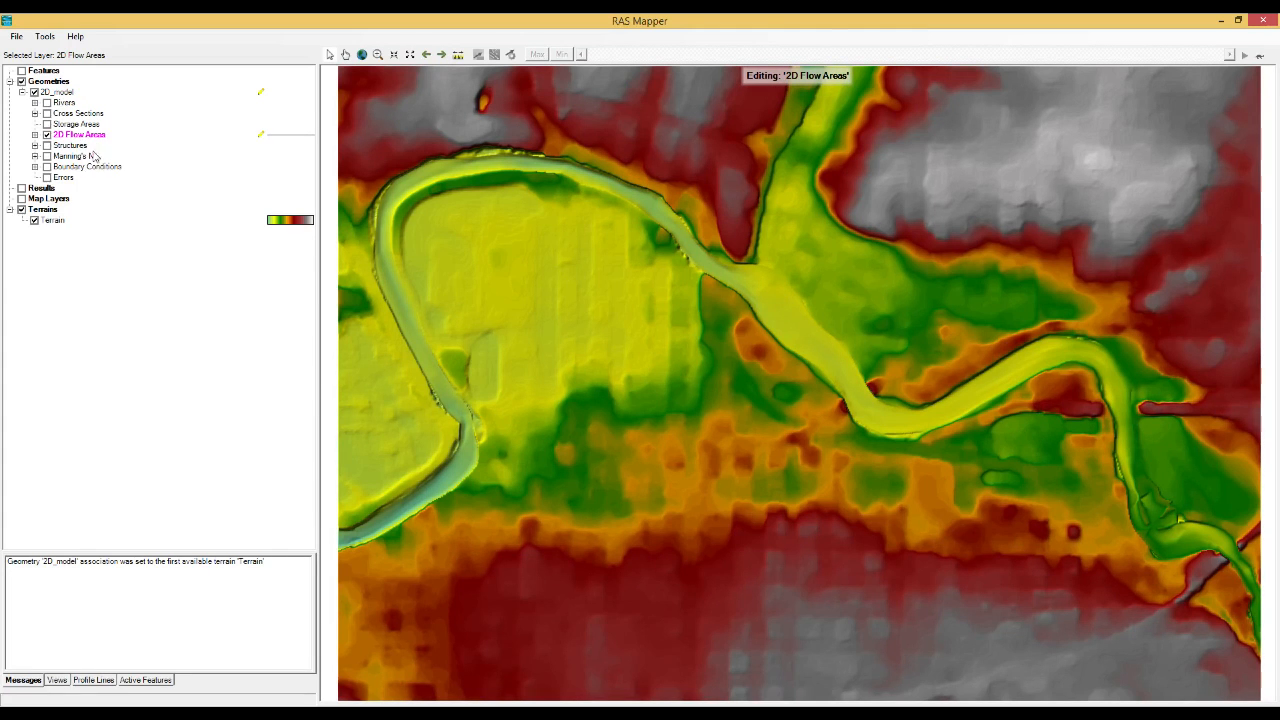
left_click(35, 135)
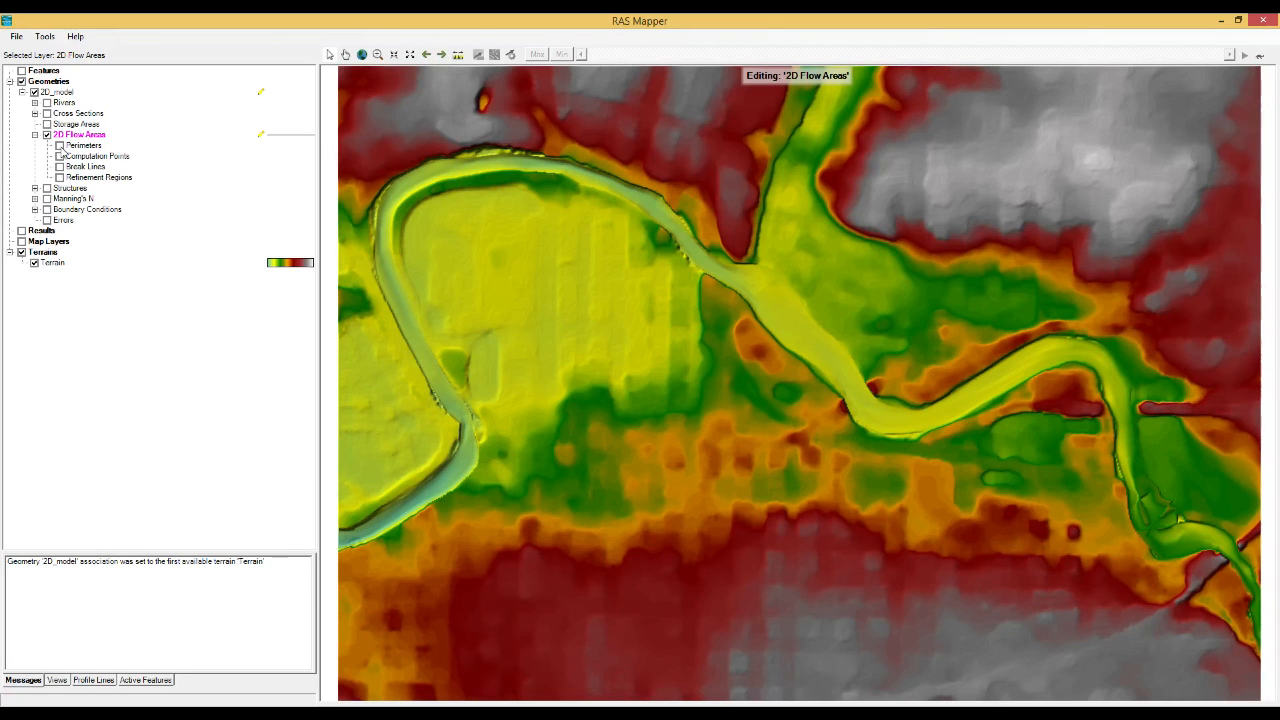
left_click(59, 145)
left_click(84, 146)
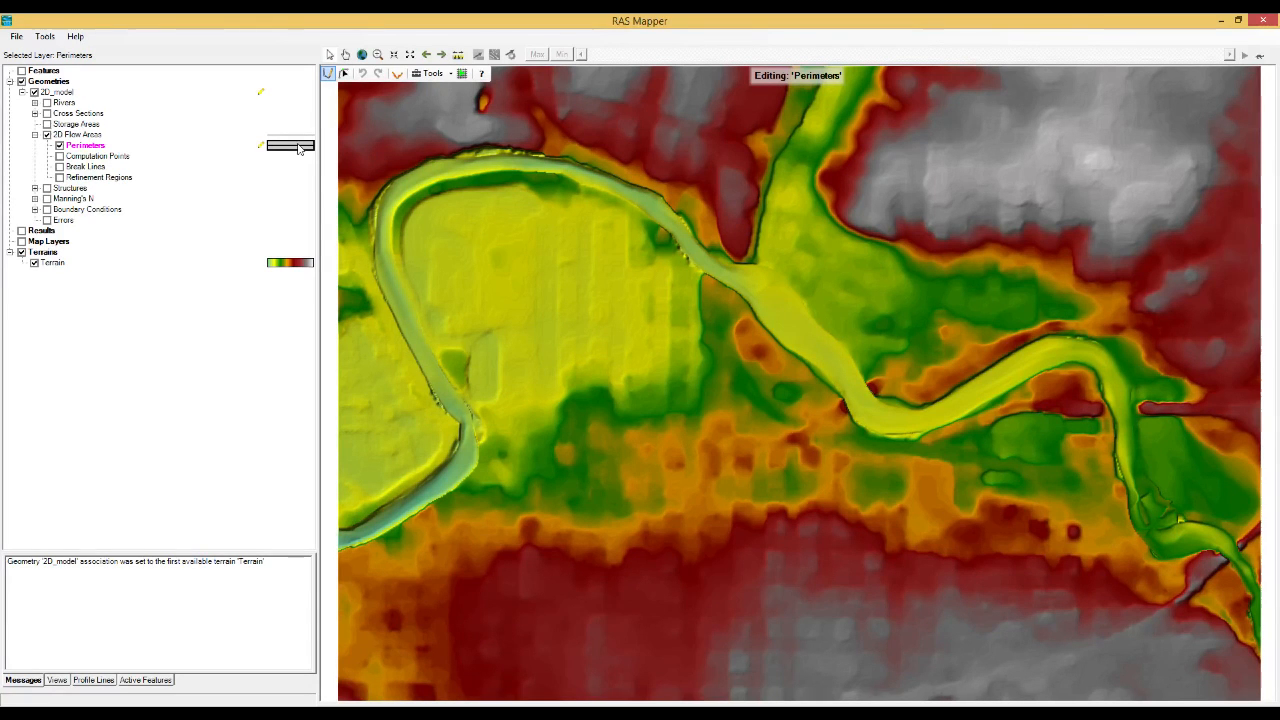
Start a new perimeter and trace the river's south bank from the large western meander to the low point of the central bend.
left_click(331, 75)
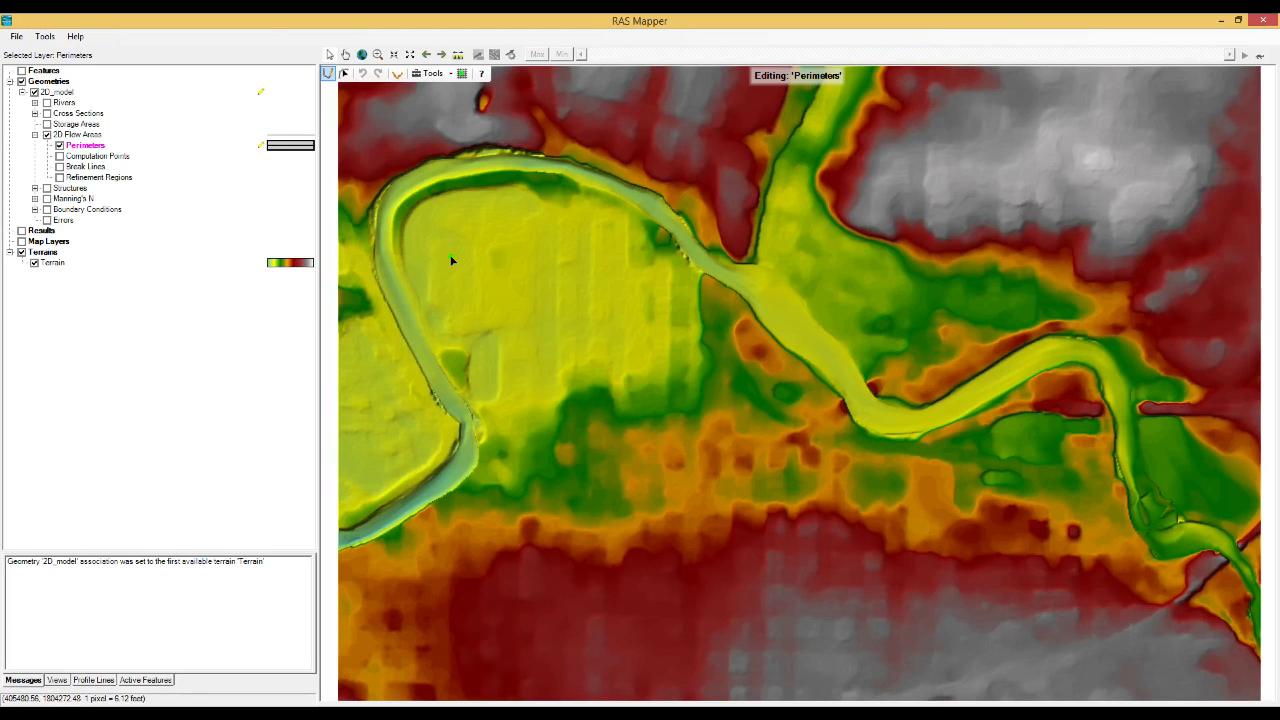
left_click(473, 180)
left_click(536, 178)
left_click(587, 186)
left_click(656, 219)
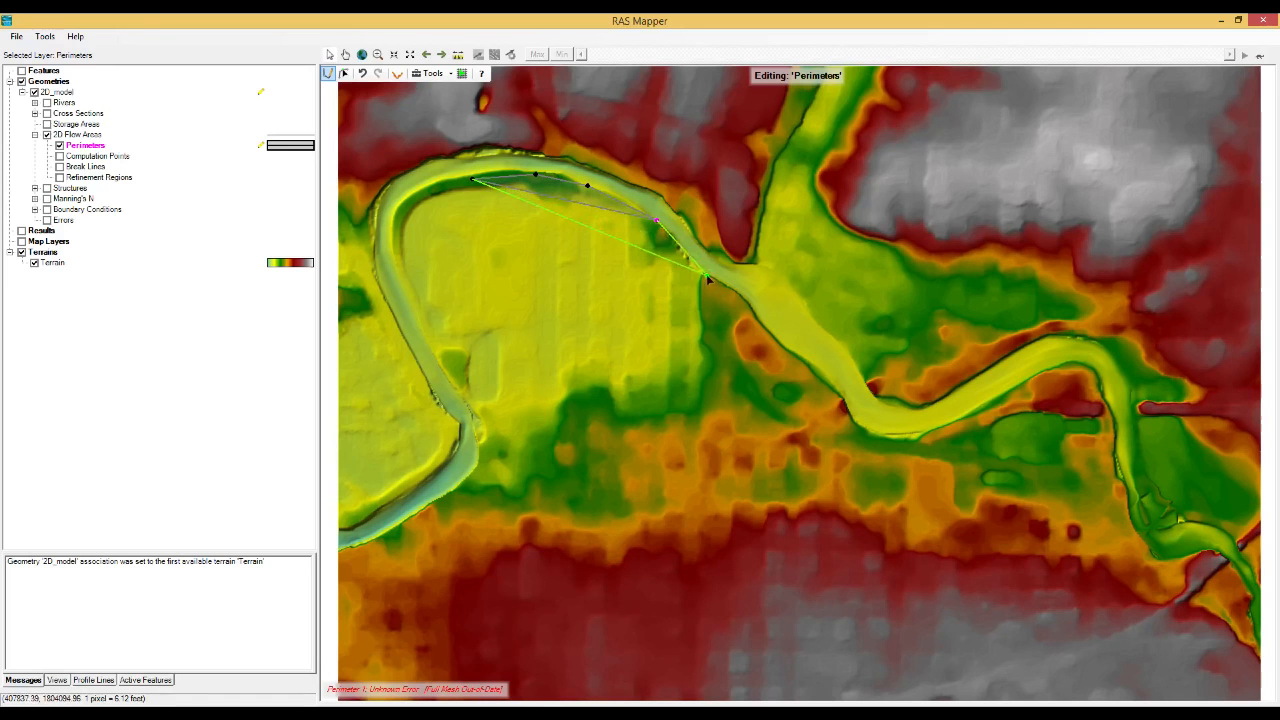
left_click(686, 258)
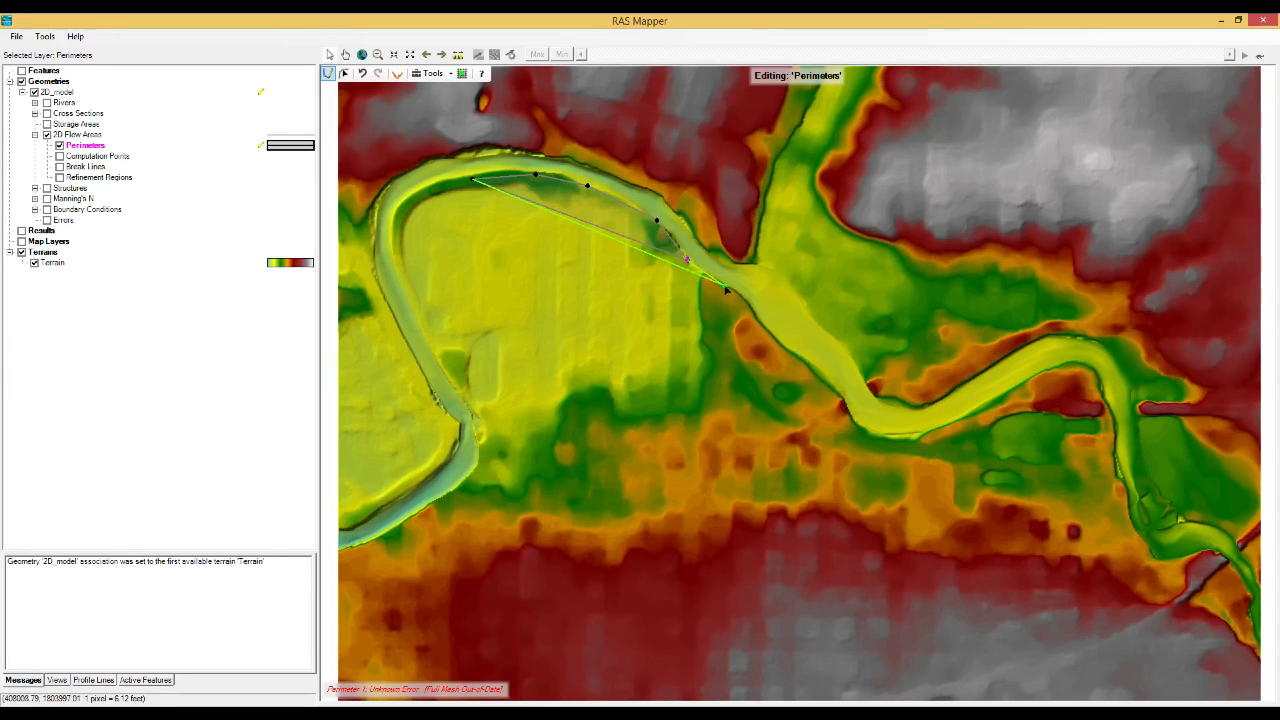
left_click(727, 287)
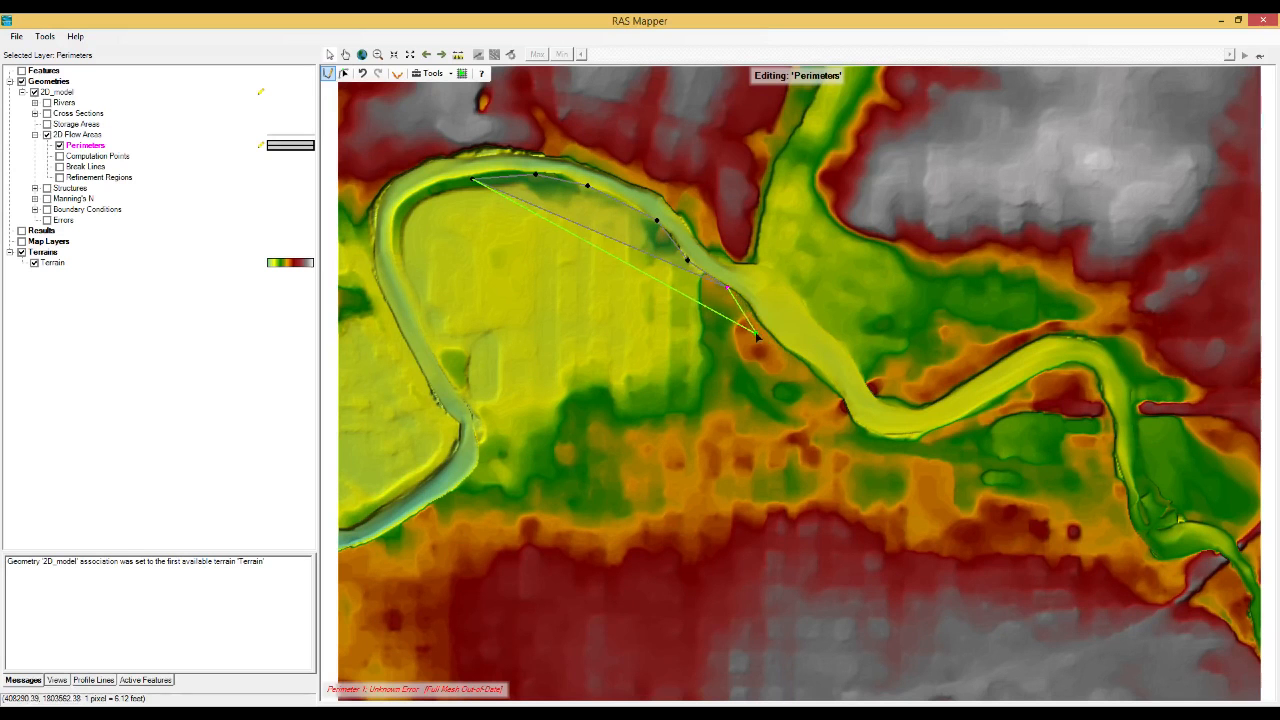
left_click(761, 324)
left_click(799, 359)
left_click(836, 388)
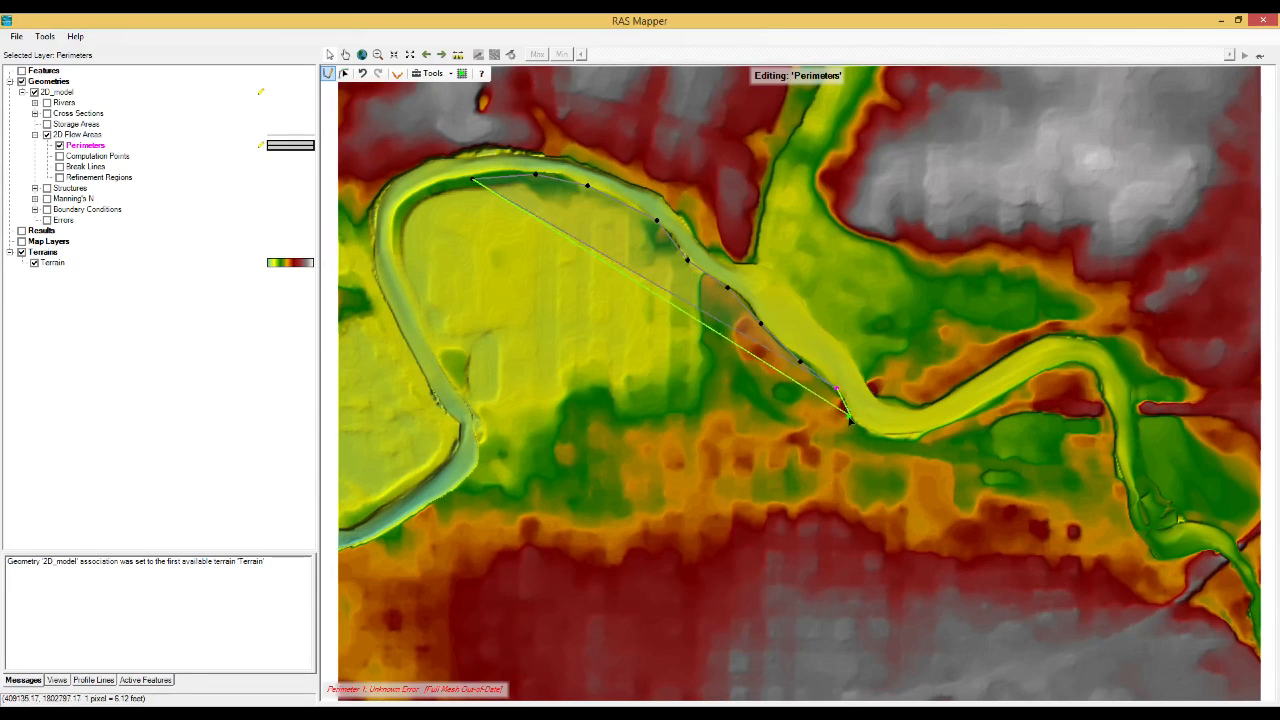
left_click(850, 420)
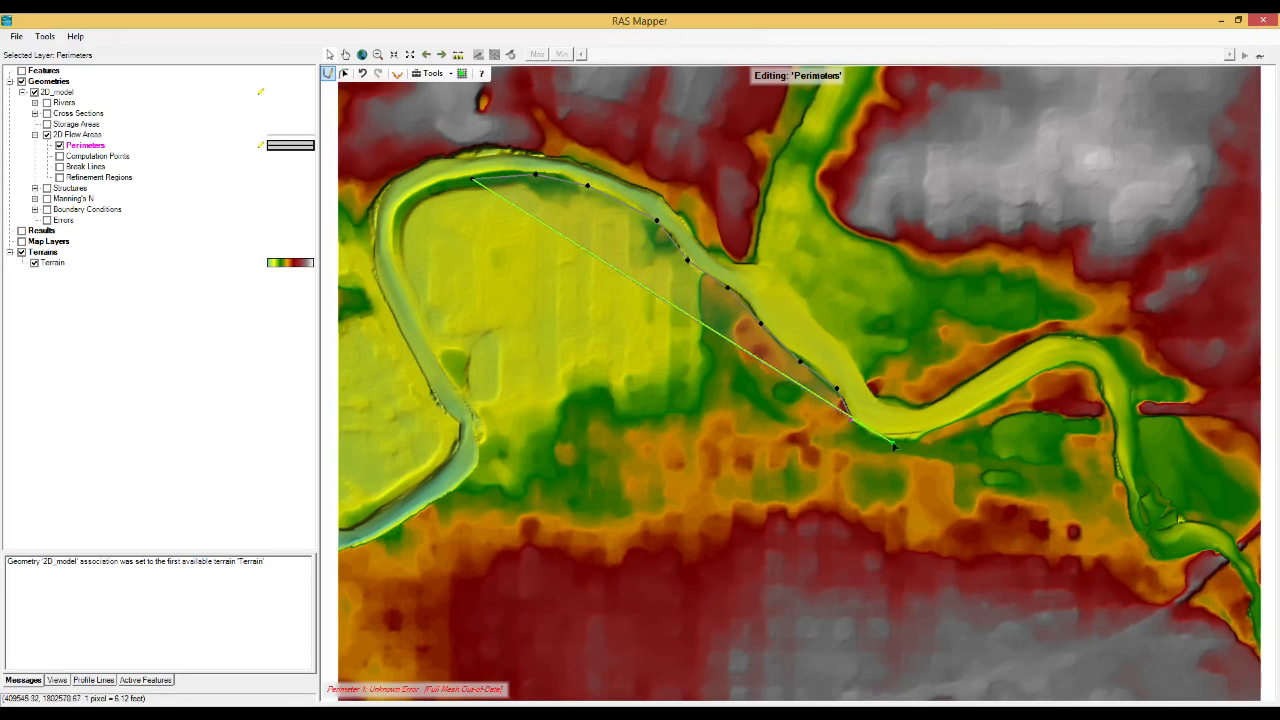
left_click(876, 436)
left_click(916, 442)
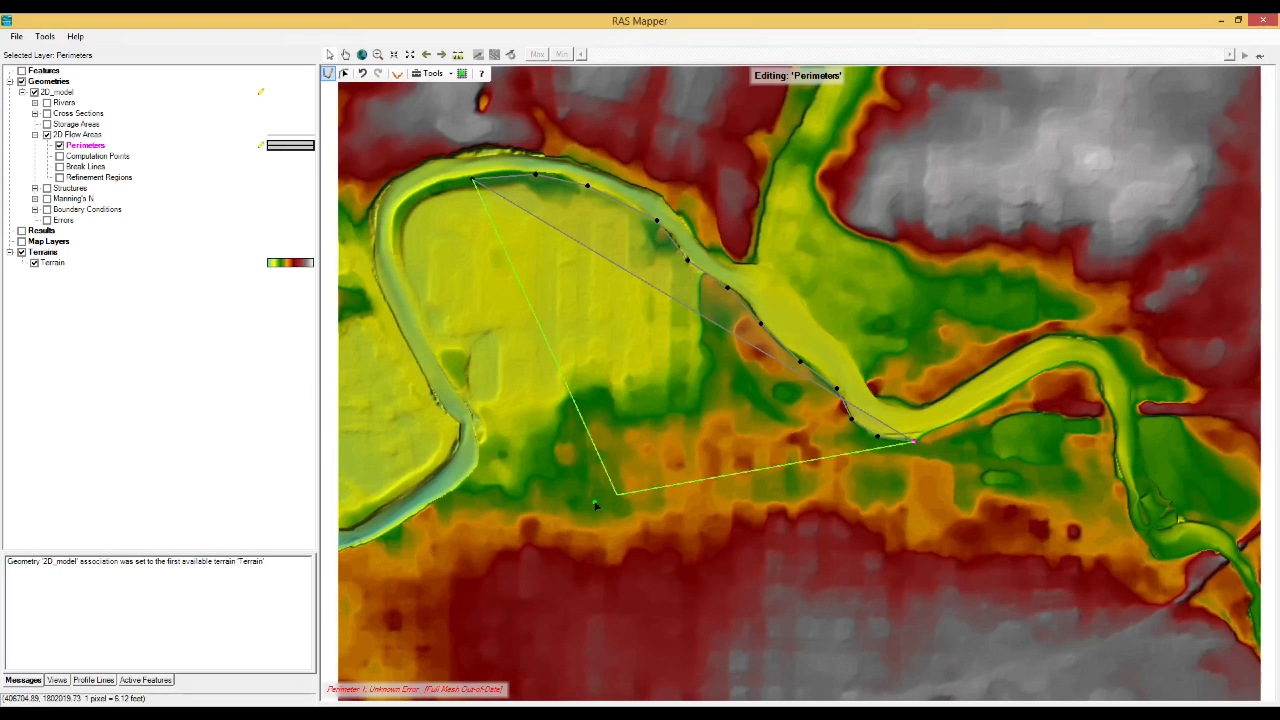
Continue the perimeter along the river's south bank, around the eastern bend to the narrow side channel in the southeast.
left_click(929, 430)
left_click(969, 411)
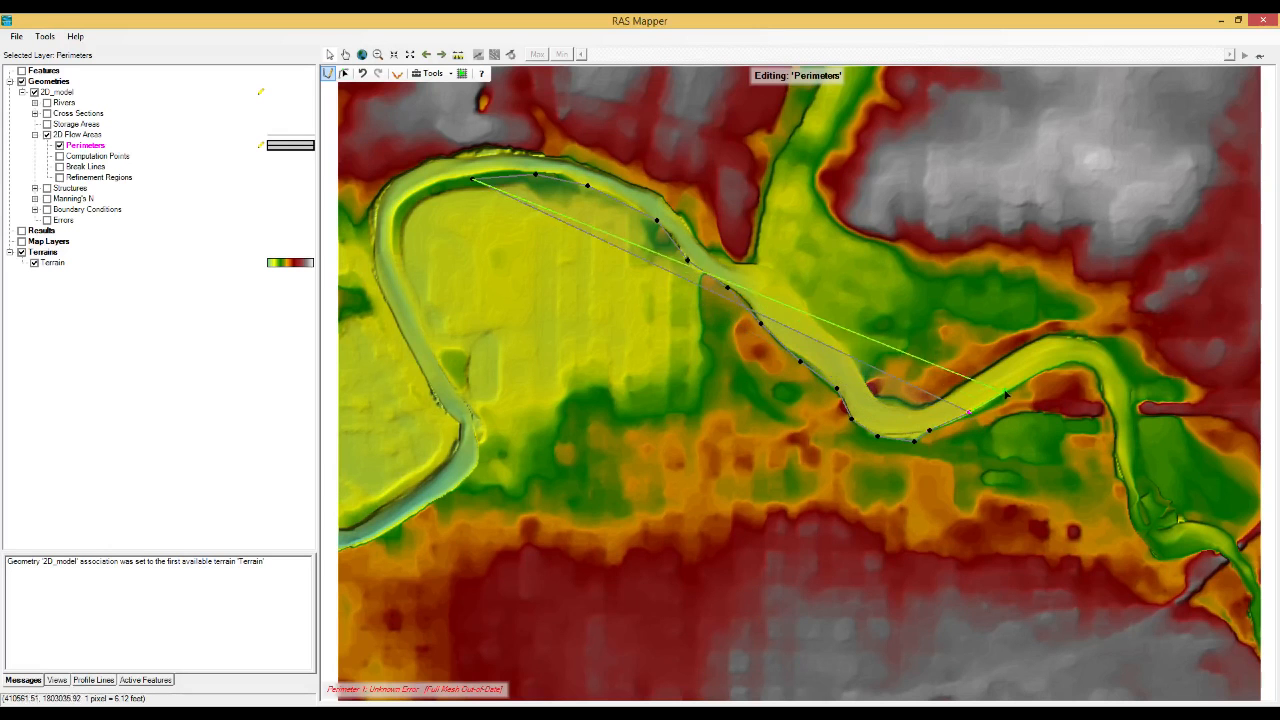
left_click(1008, 390)
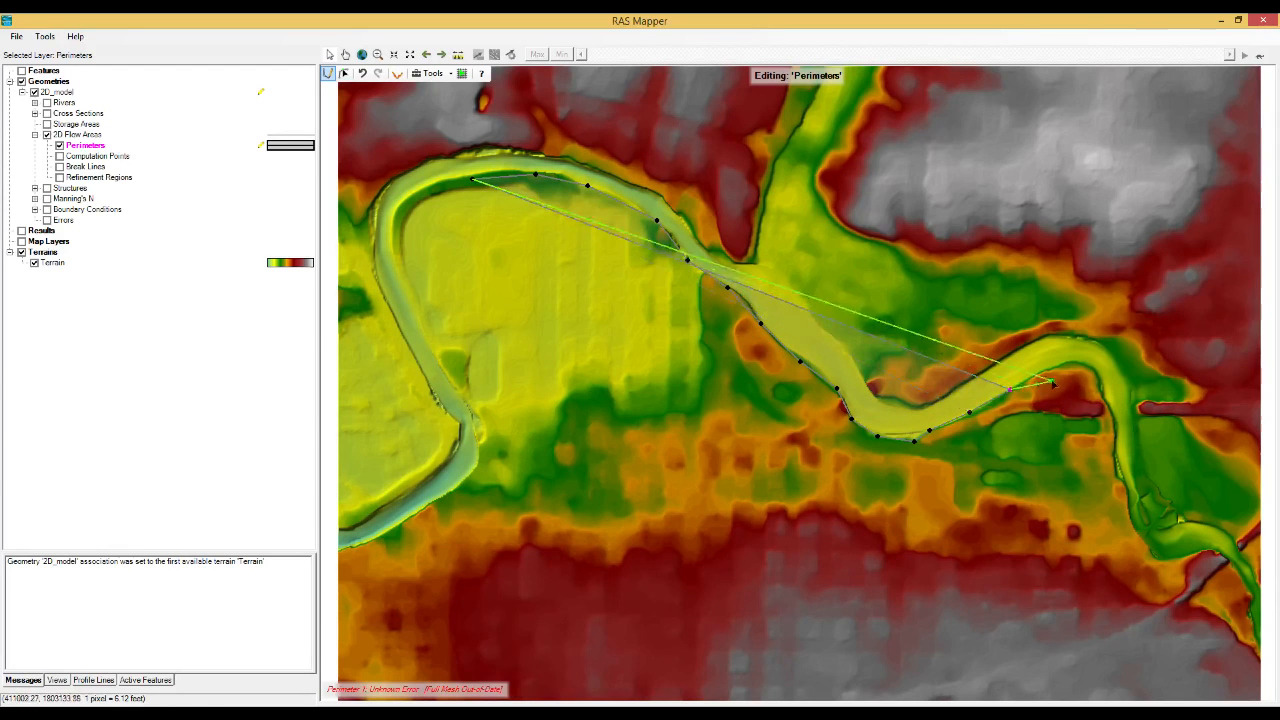
left_click(1045, 372)
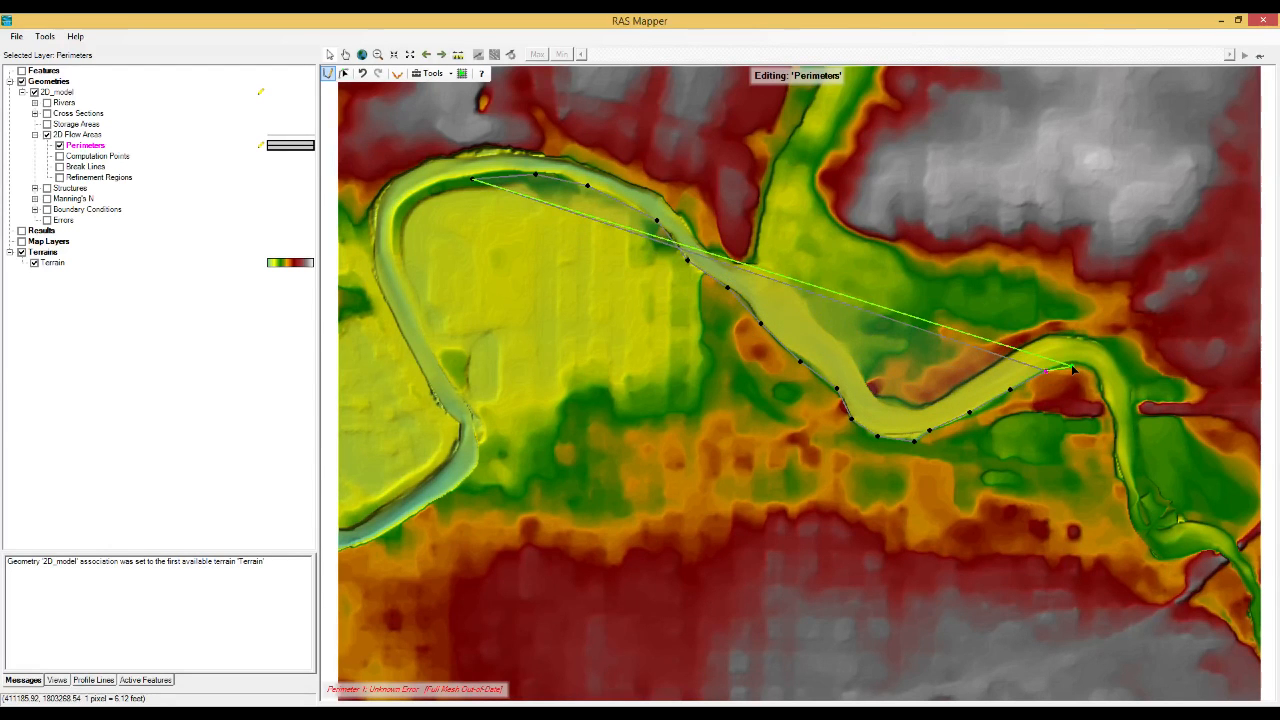
left_click(1071, 364)
left_click(1094, 374)
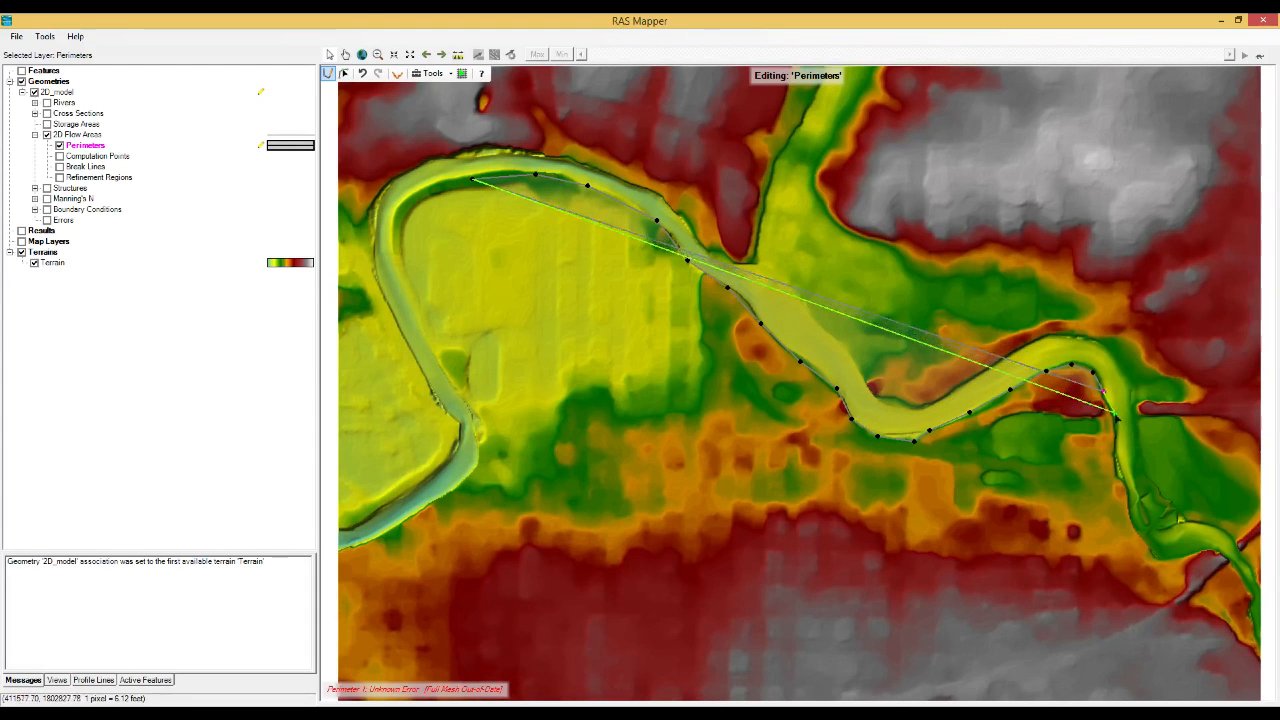
left_click(1117, 426)
left_click(1114, 458)
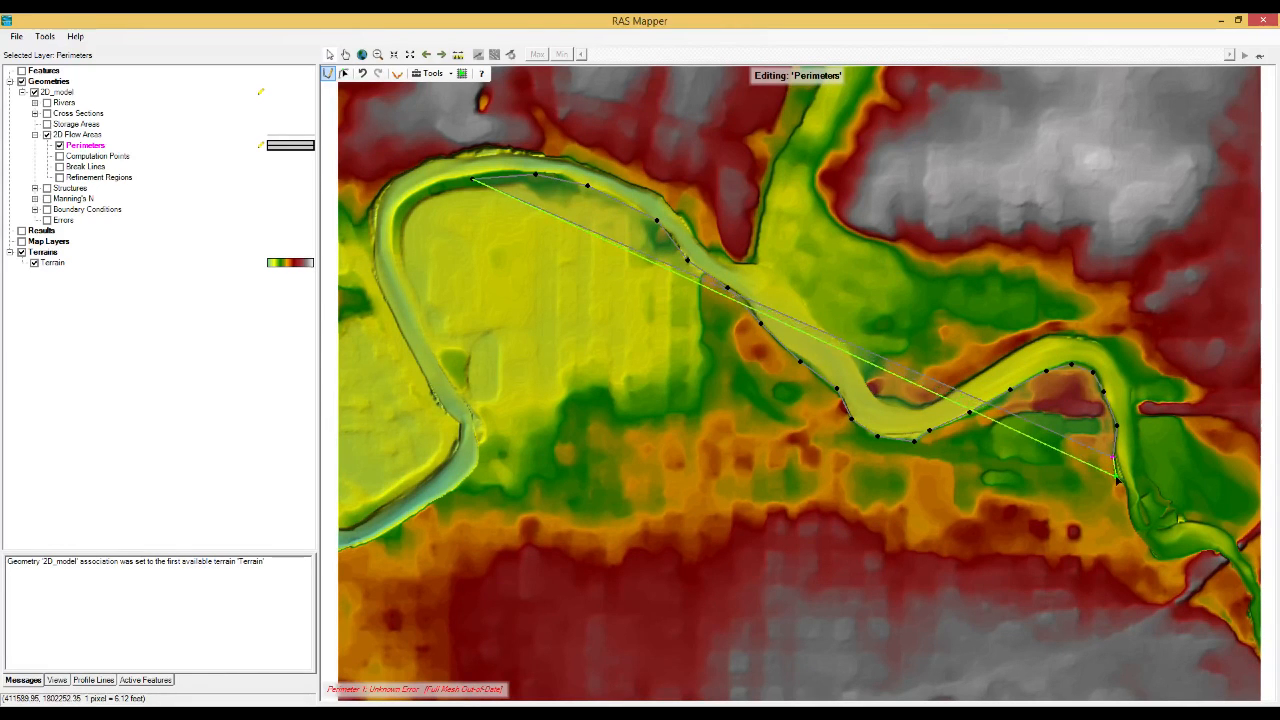
left_click(1118, 480)
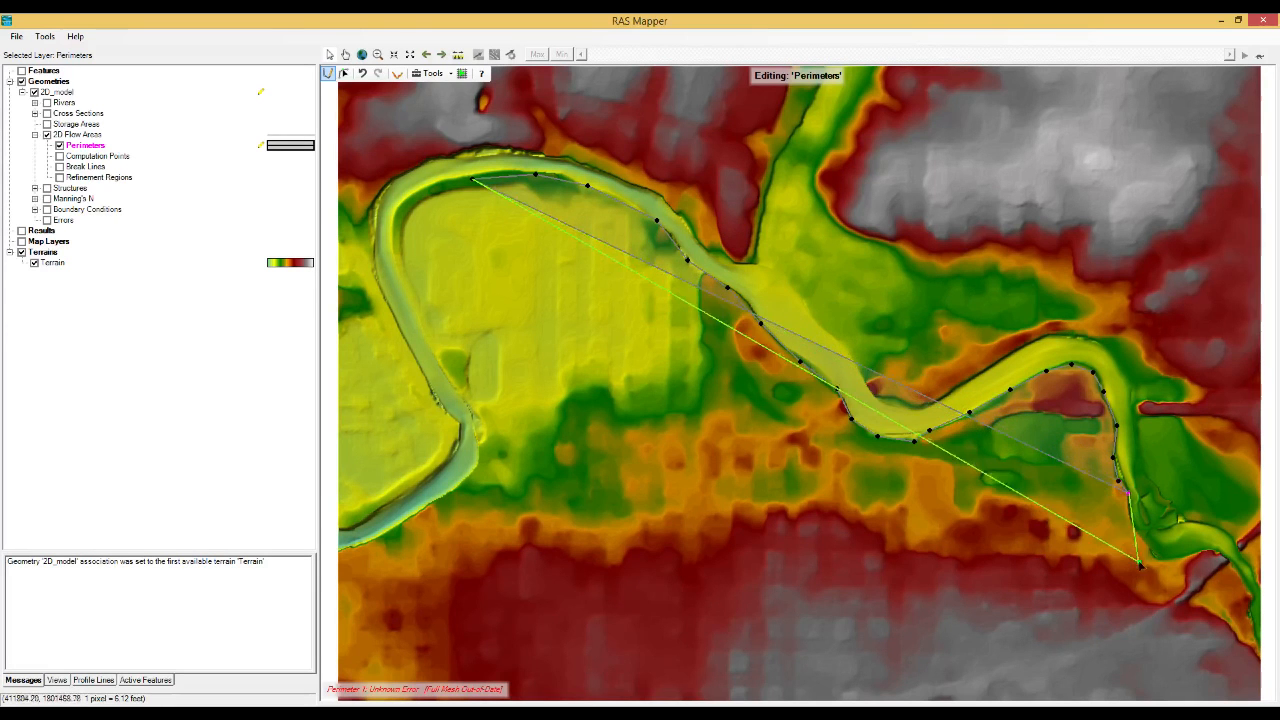
left_click(1129, 520)
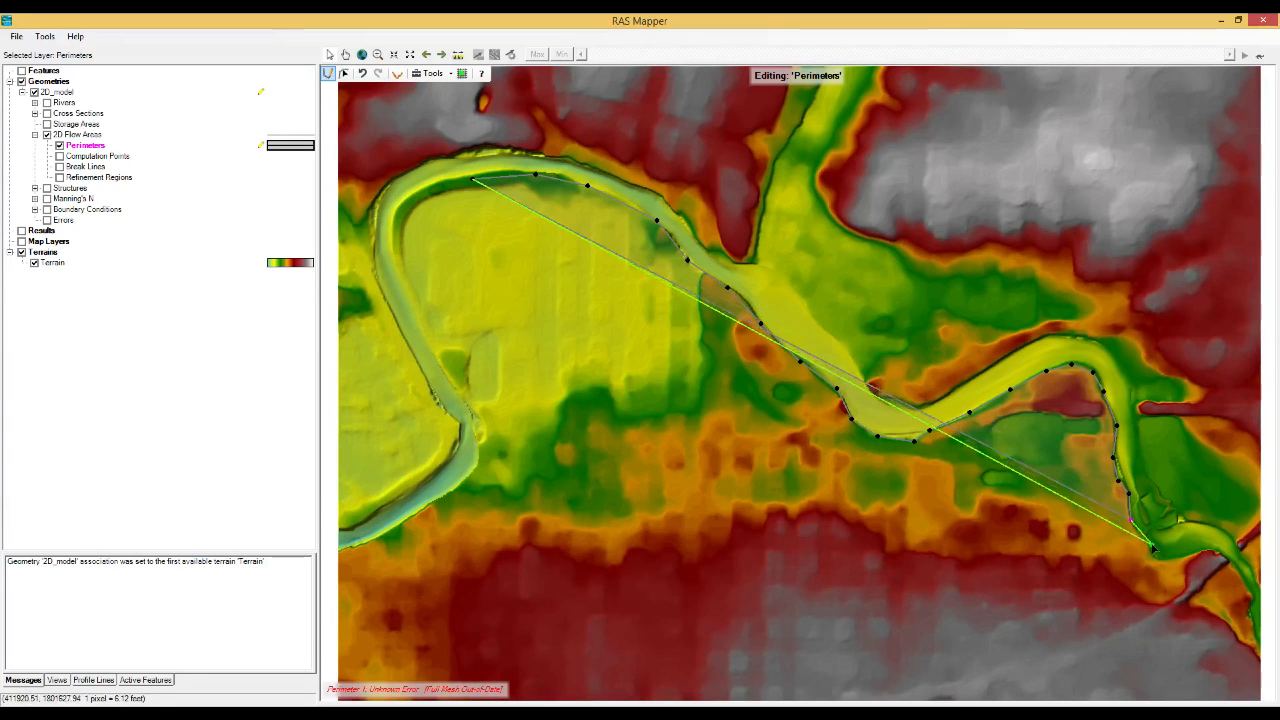
left_click(1148, 551)
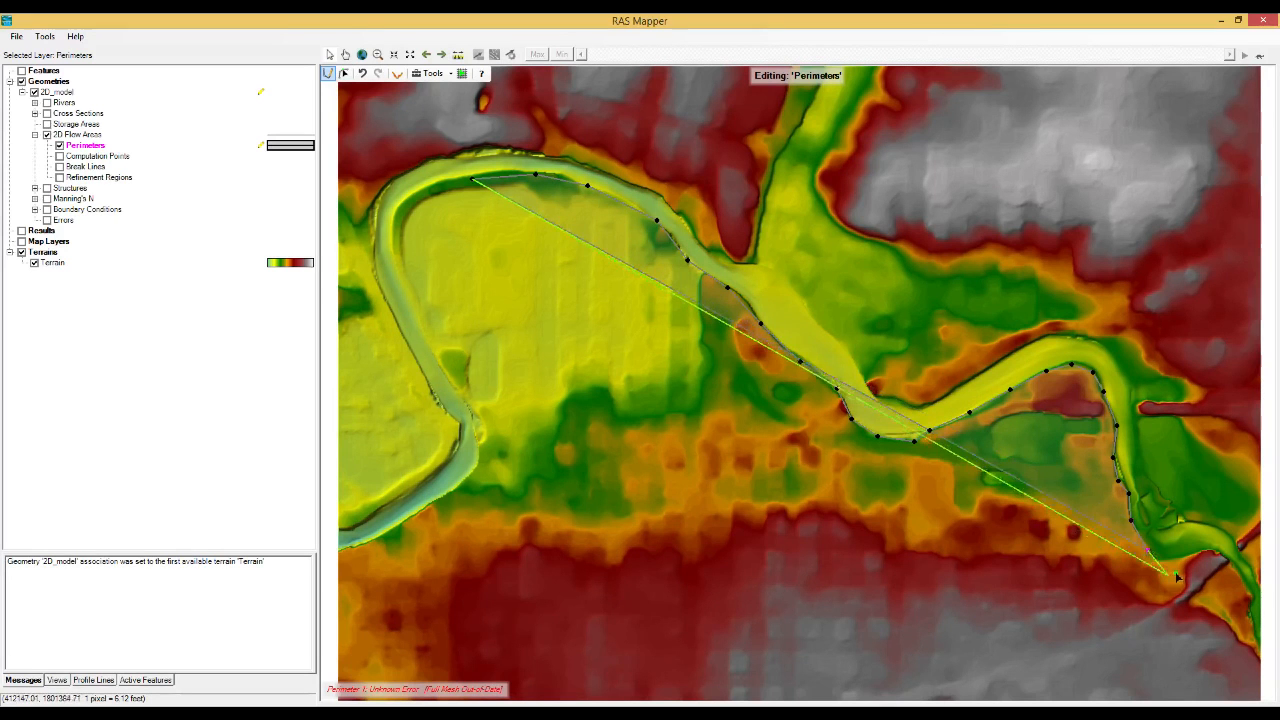
left_click(1171, 561)
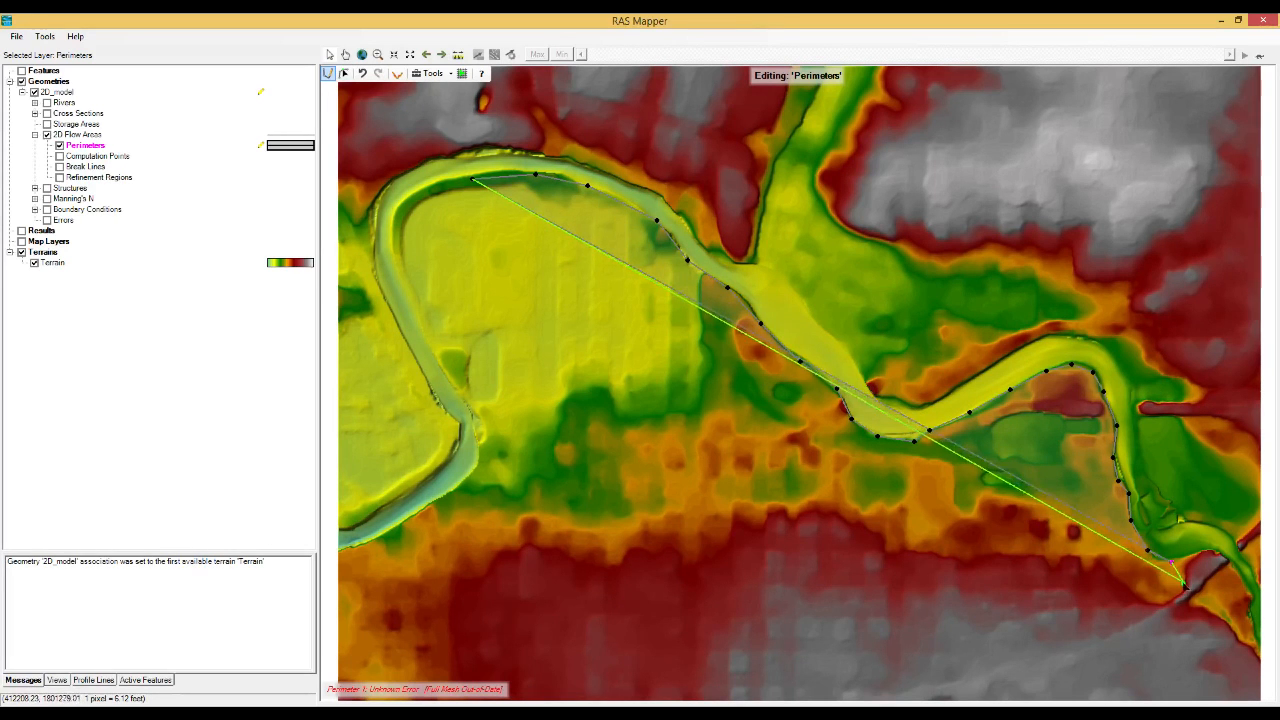
left_click(1182, 589)
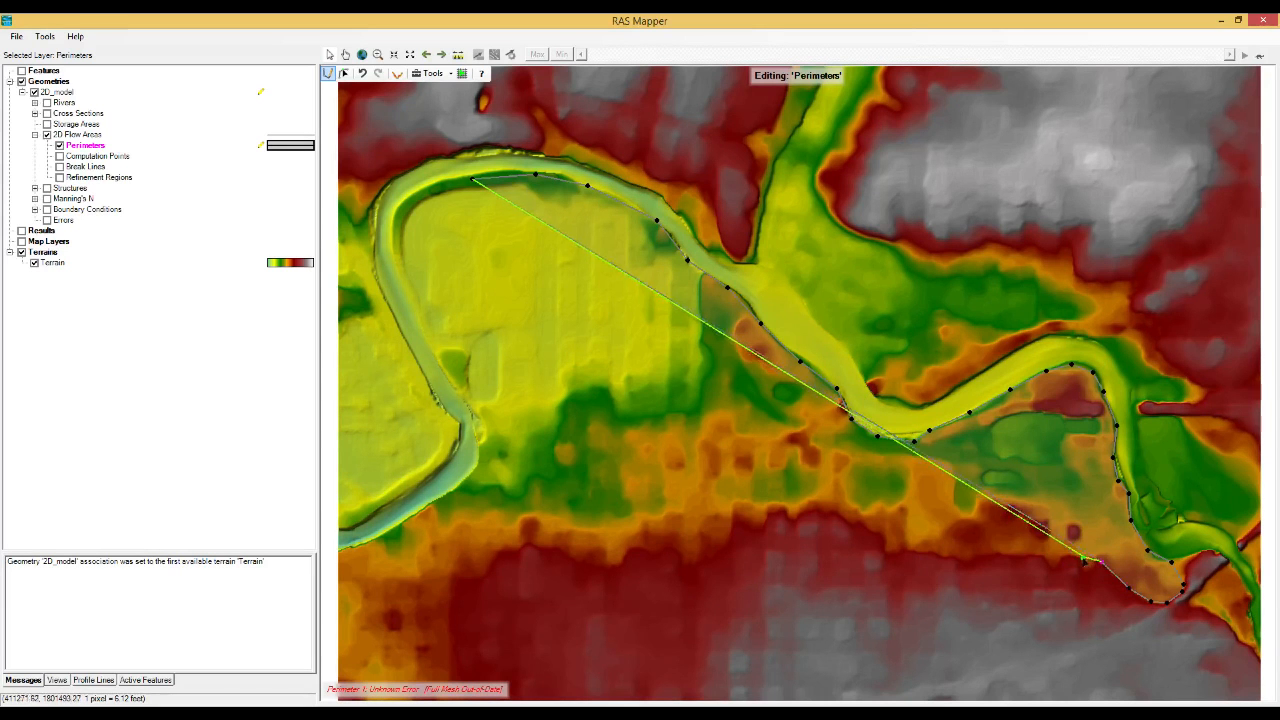
Run the perimeter west along the northern edge of the southern high ground, turning north just east of the river's southwest reach.
left_click(1079, 557)
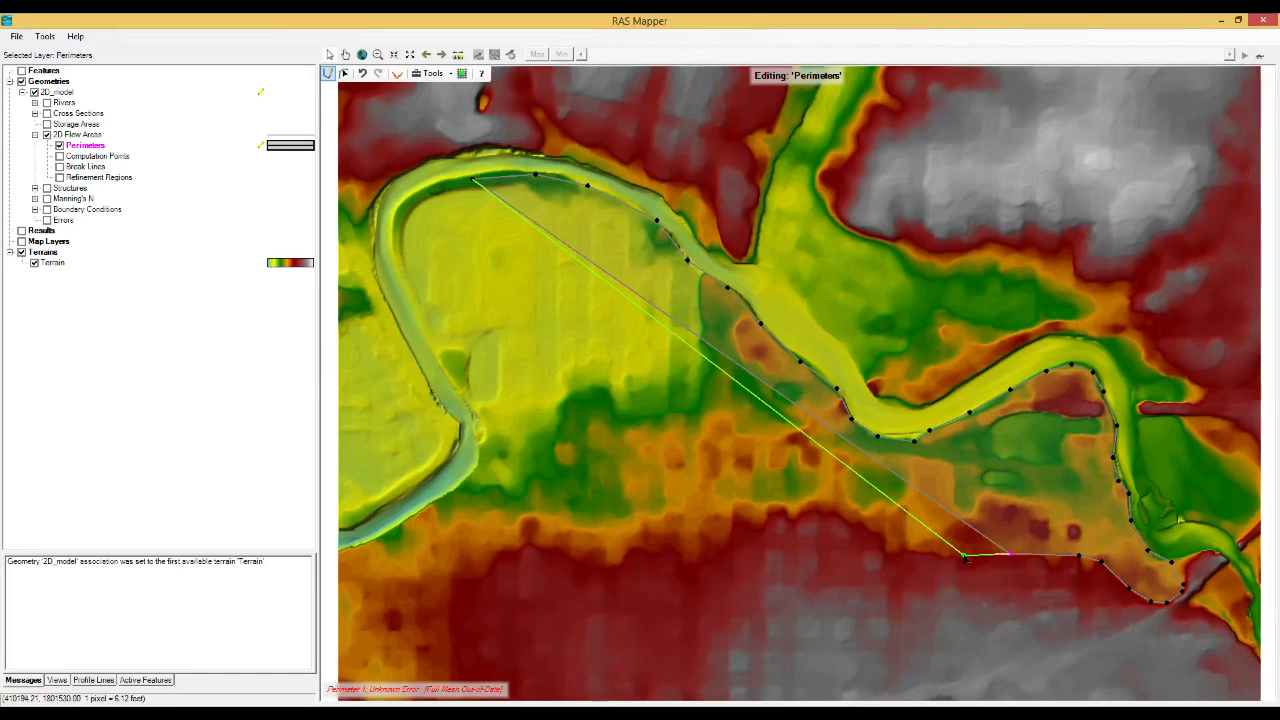
left_click_drag(910, 552, 722, 541)
left_click(722, 541)
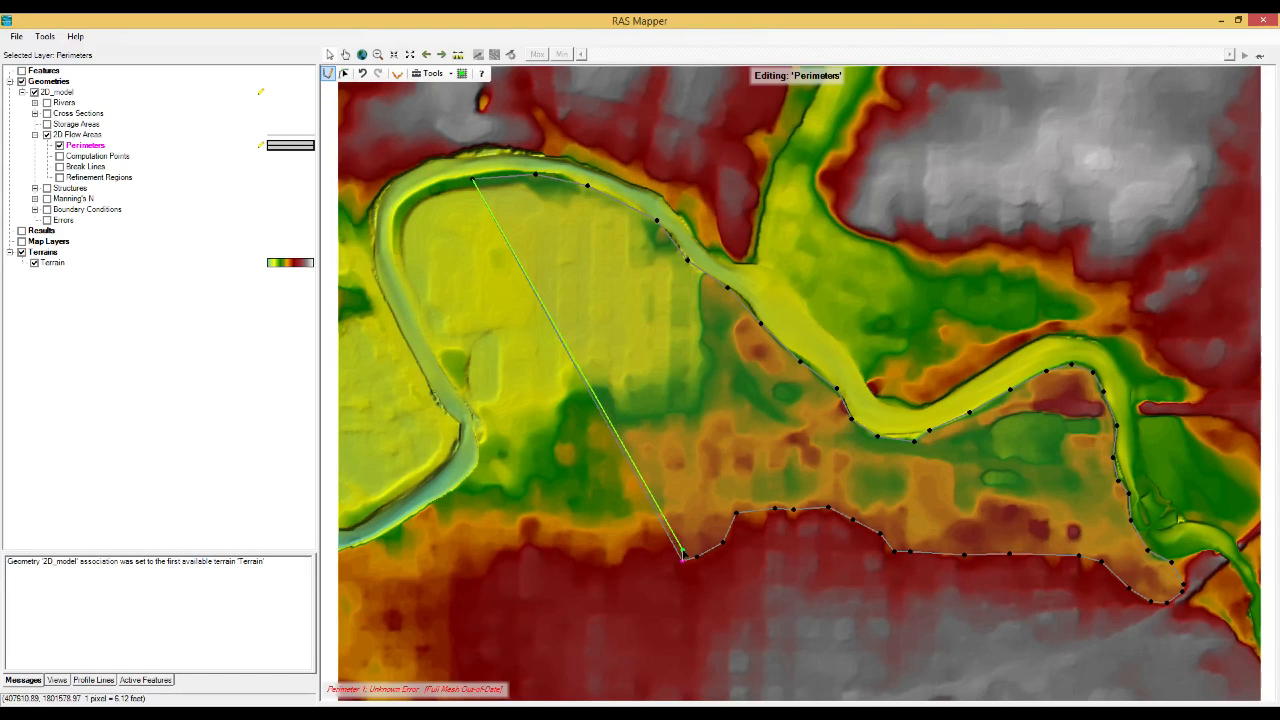
left_click(683, 557)
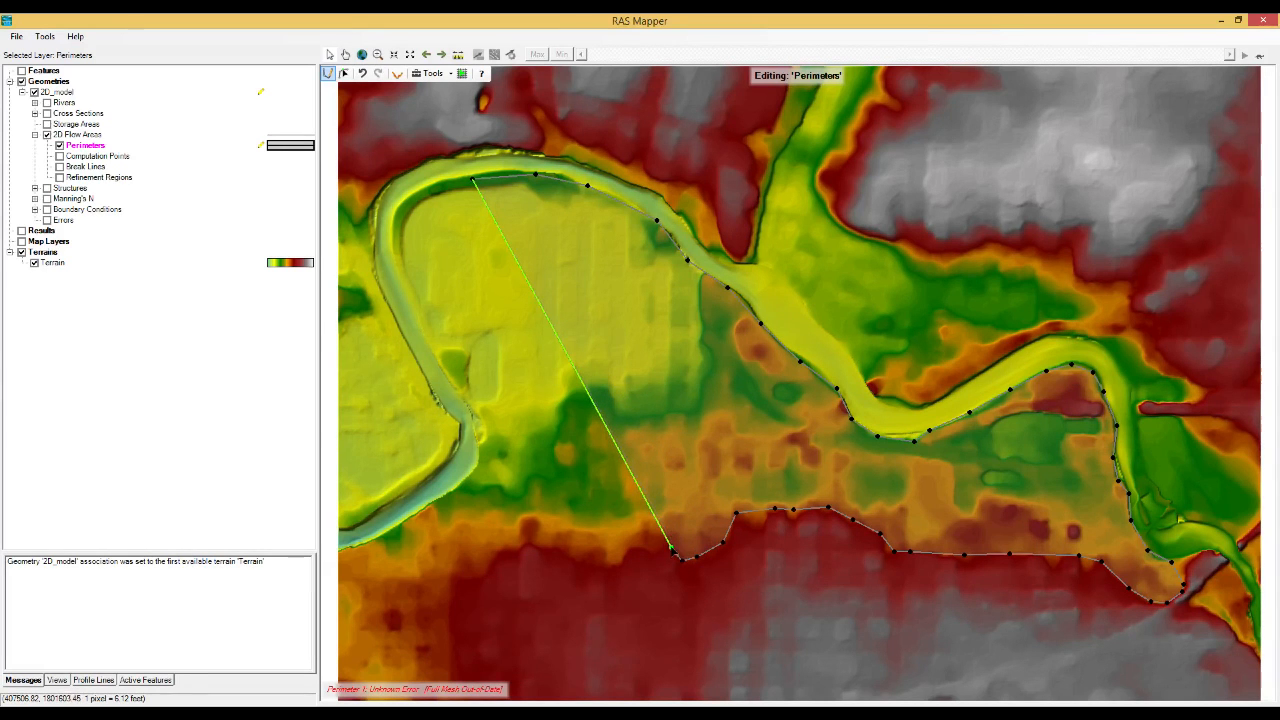
left_click(649, 547)
left_click(616, 566)
left_click(582, 560)
left_click(557, 548)
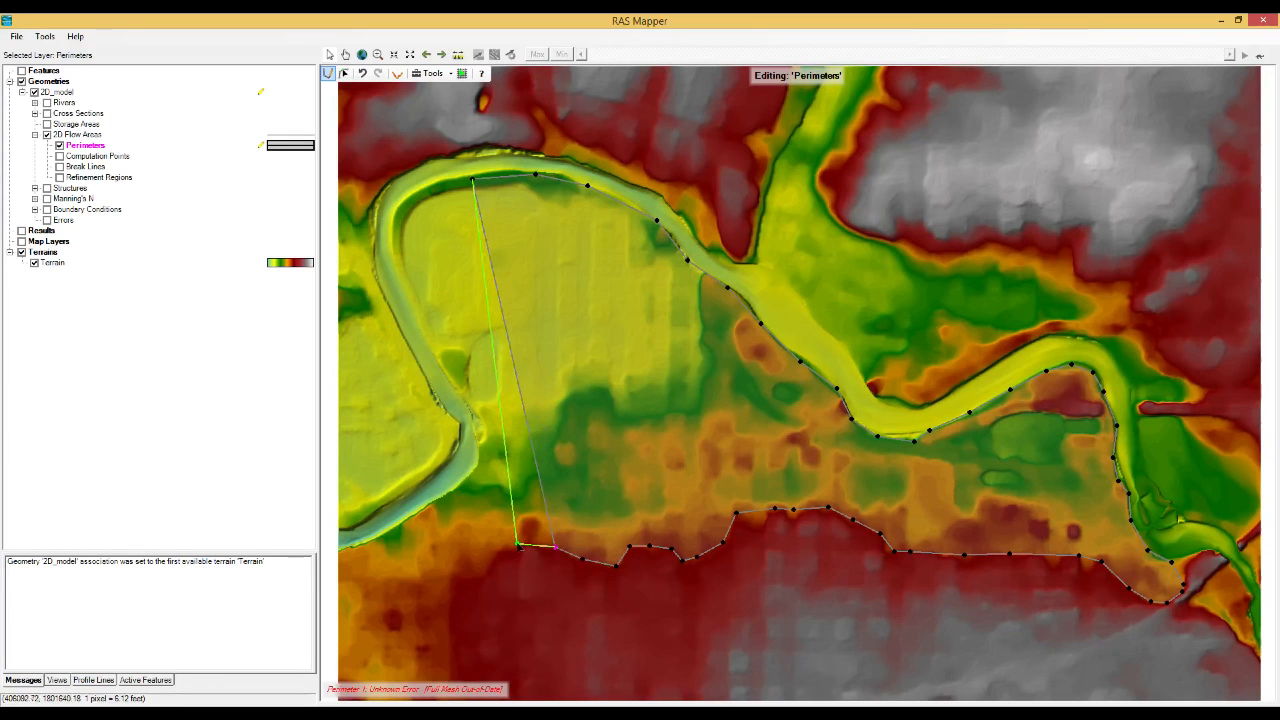
left_click(520, 545)
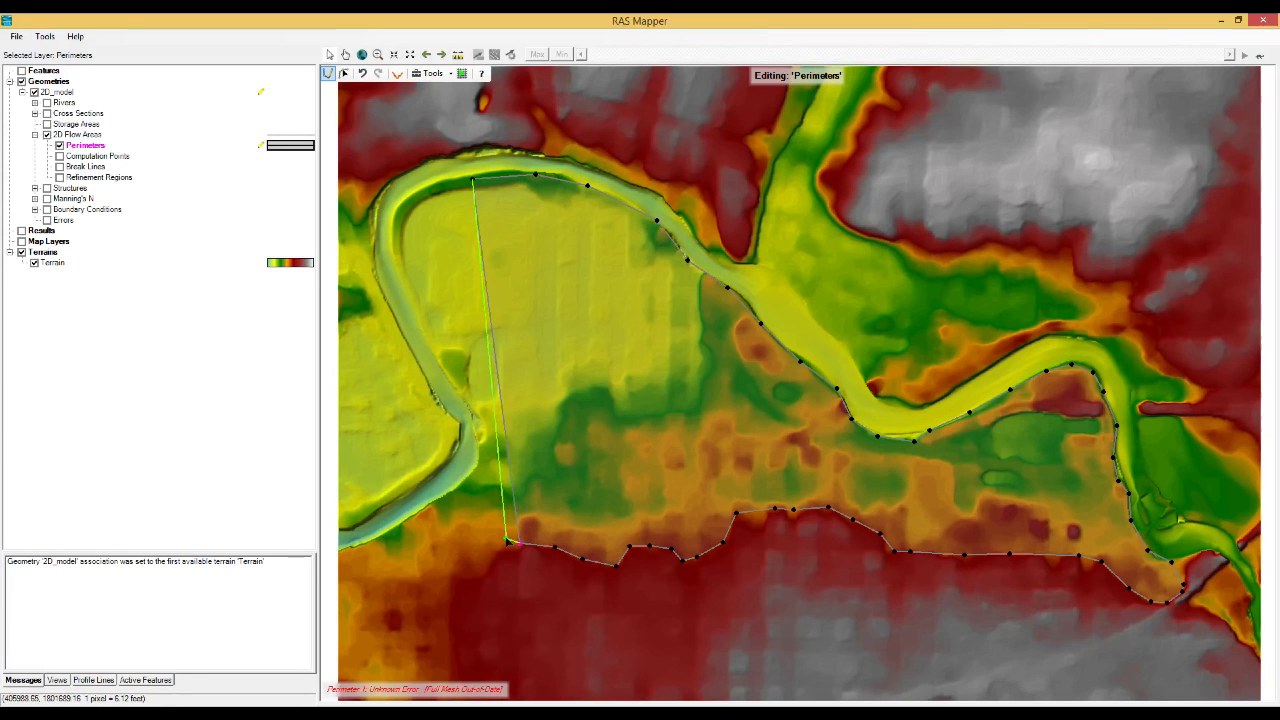
left_click(492, 541)
left_click(489, 515)
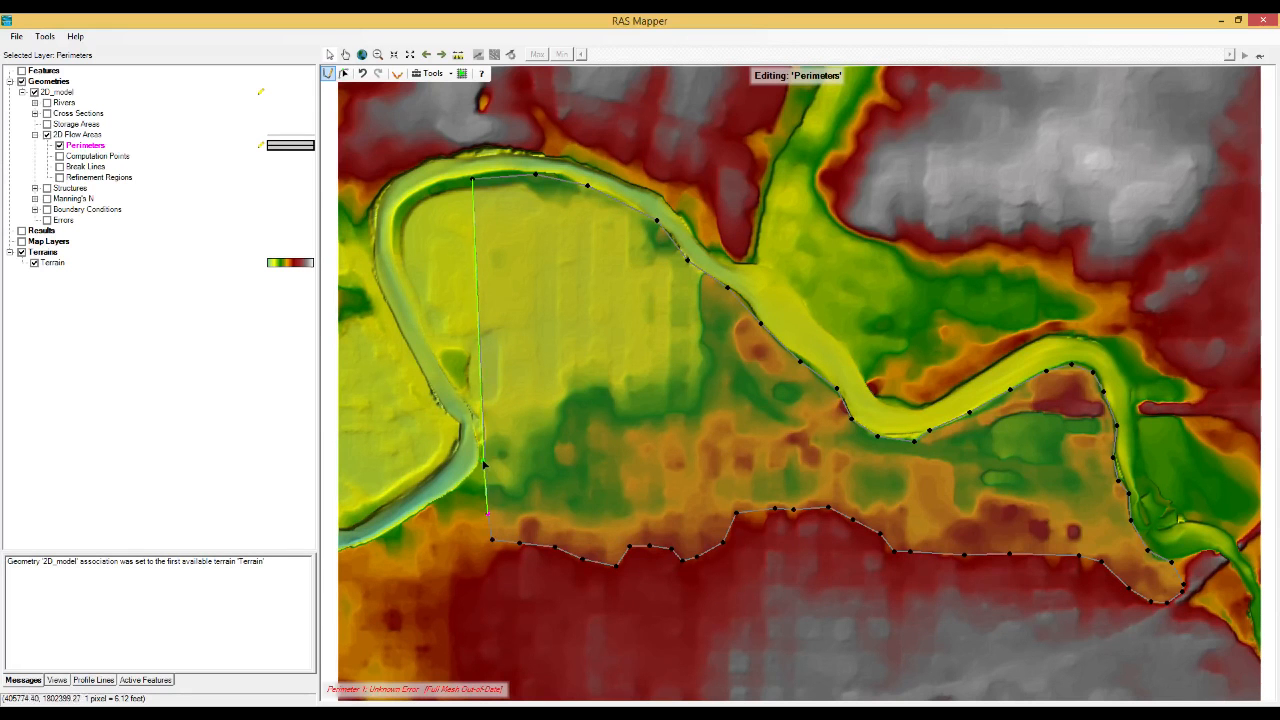
Trace the perimeter north along the inner bank of the western meander and finish the polygon near its starting point.
left_click(481, 458)
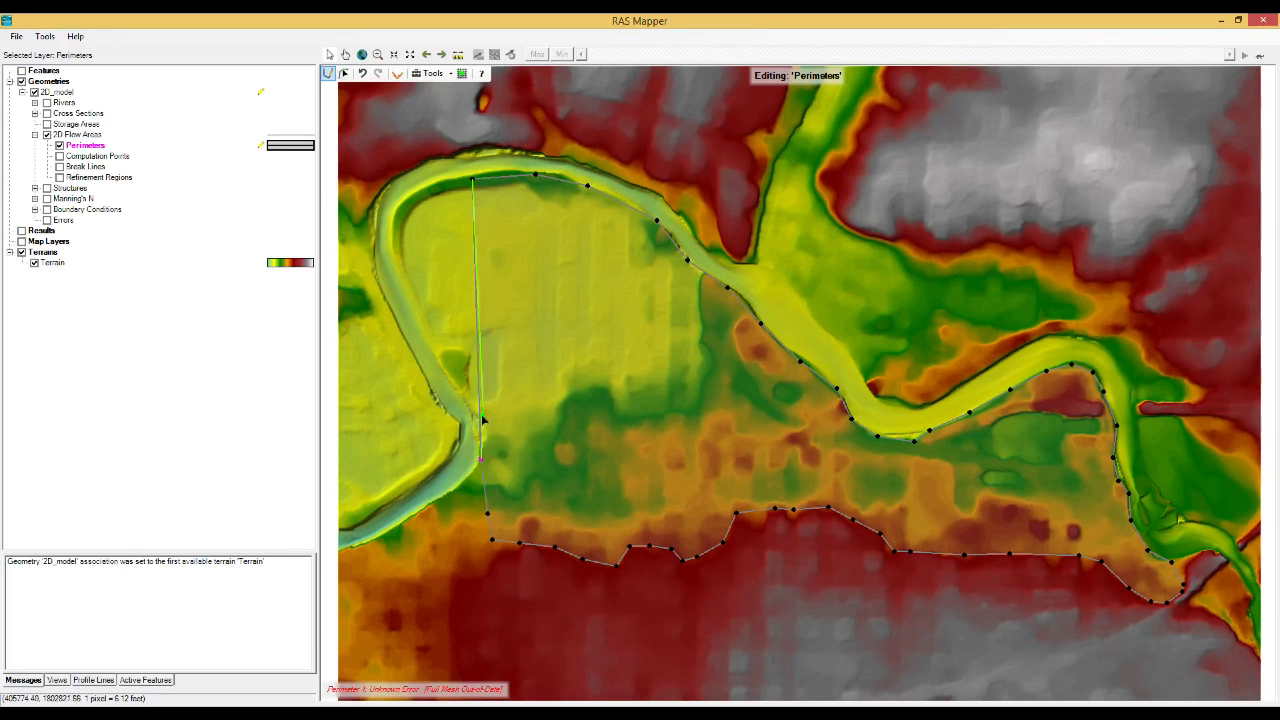
left_click(476, 428)
left_click(469, 405)
left_click(431, 347)
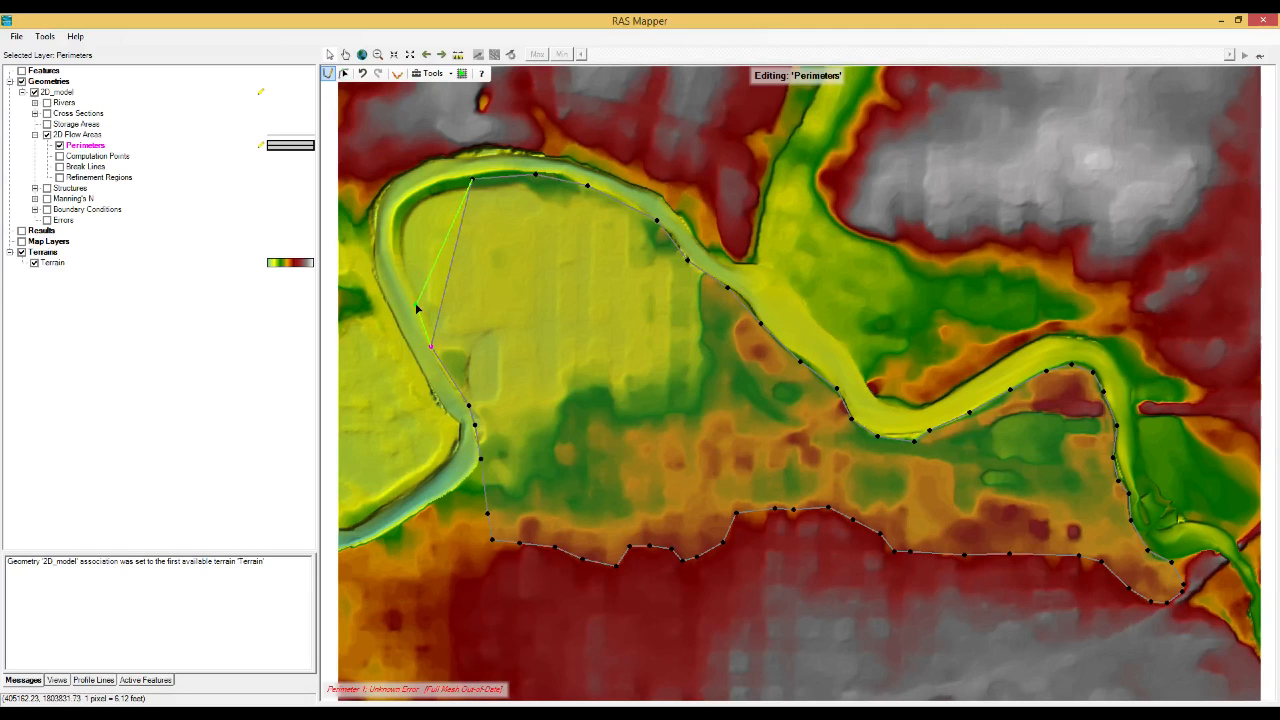
left_click(415, 301)
left_click(399, 267)
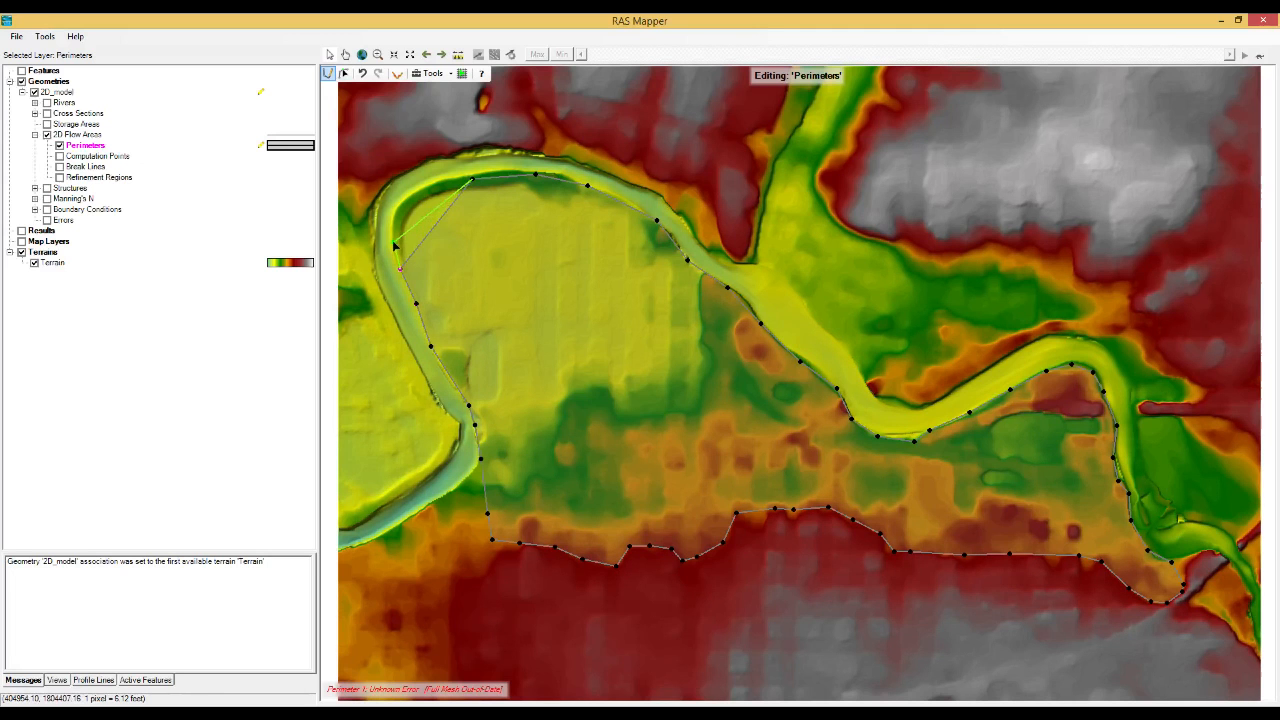
left_click(394, 242)
left_click(397, 210)
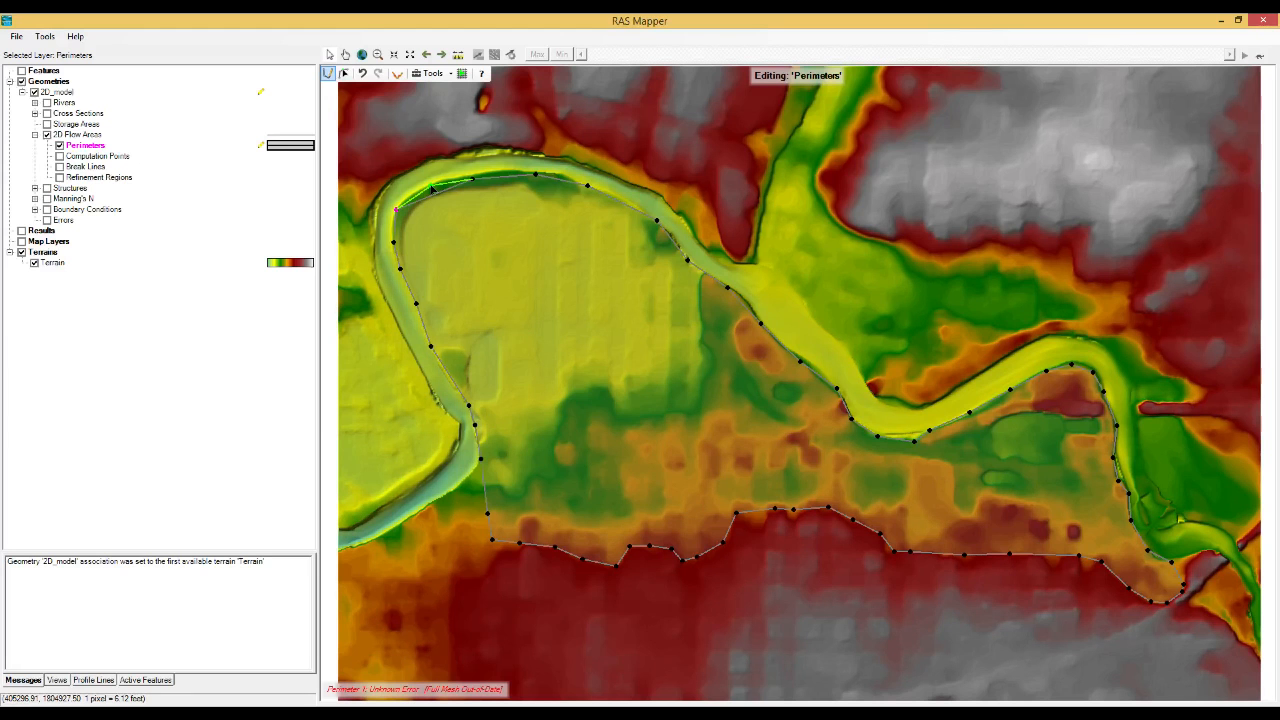
double_click(432, 190)
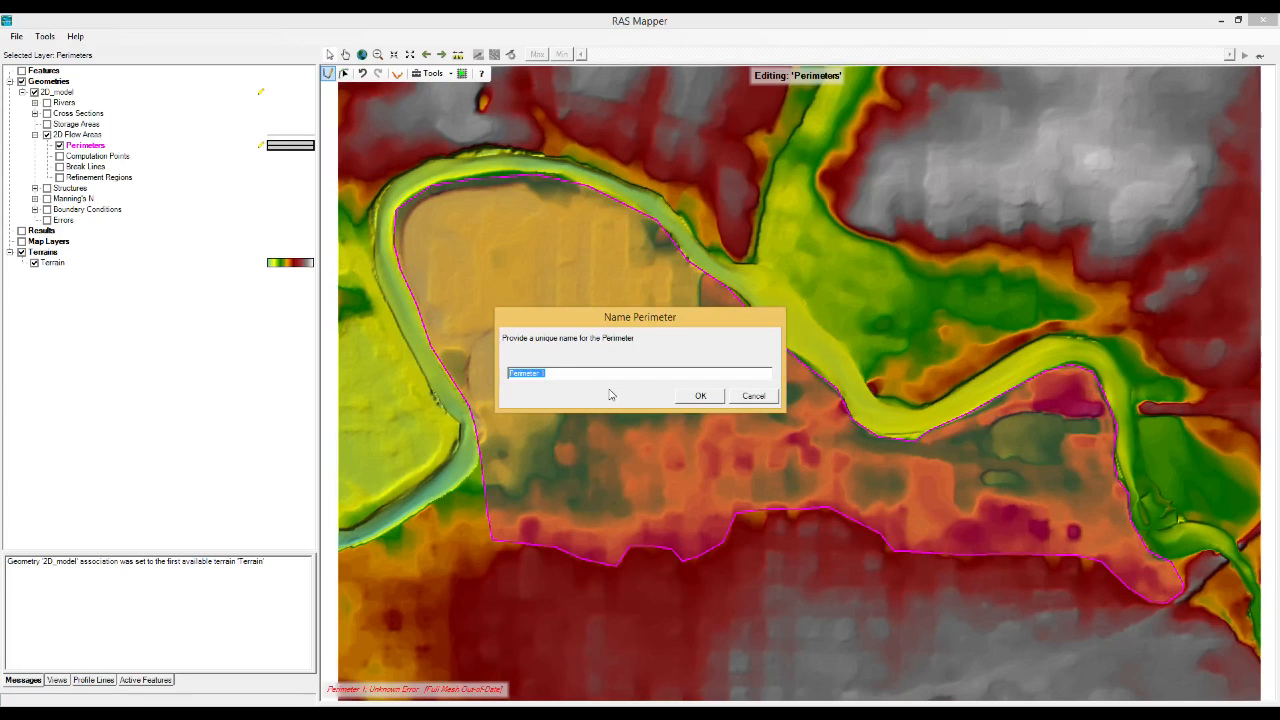
Name the new perimeter 2DArea.
type("2DArea")
left_click(705, 397)
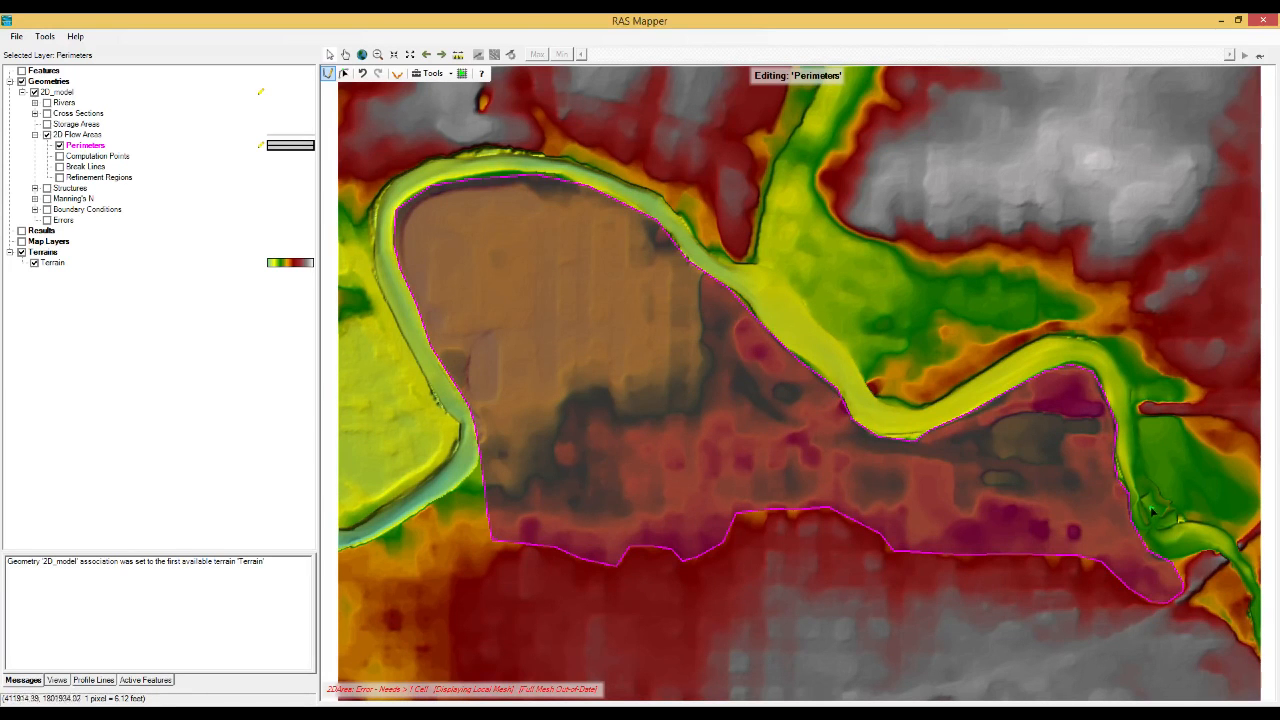
In the 2DArea properties, set the point spacing to DX 200 and DY 200 ft and generate the computation points.
right_click(712, 408)
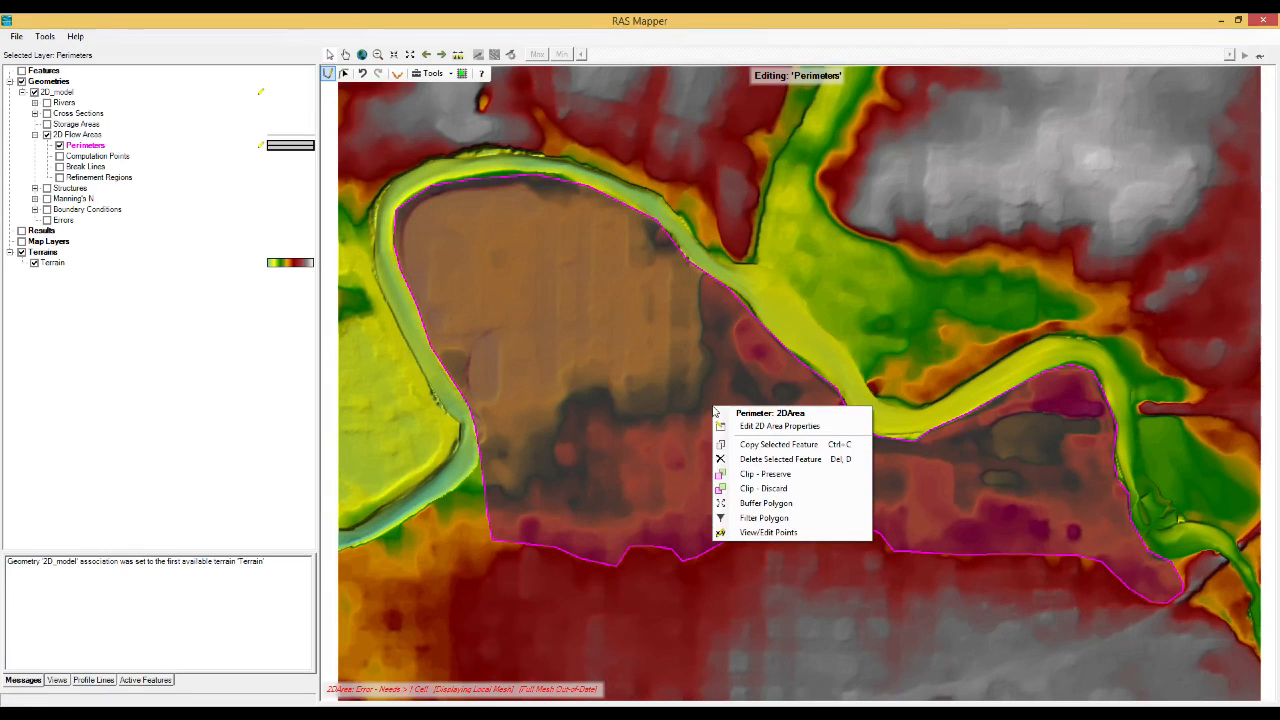
left_click(800, 430)
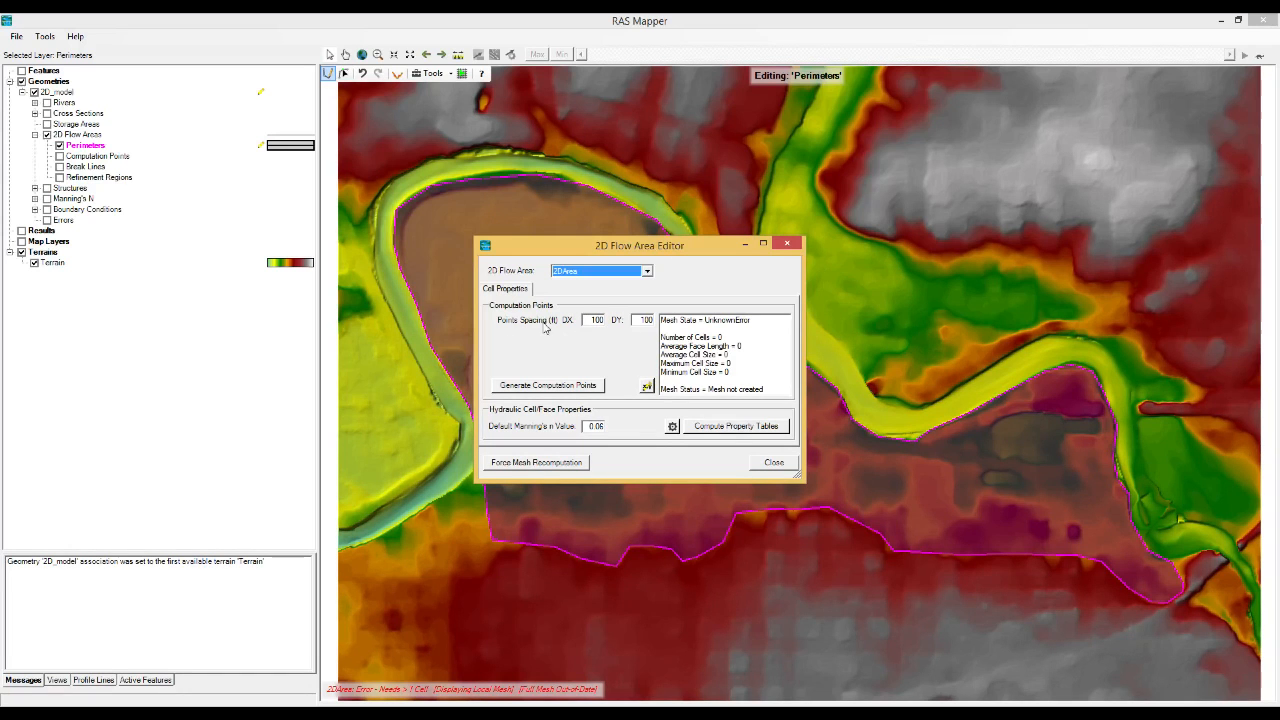
left_click(591, 320)
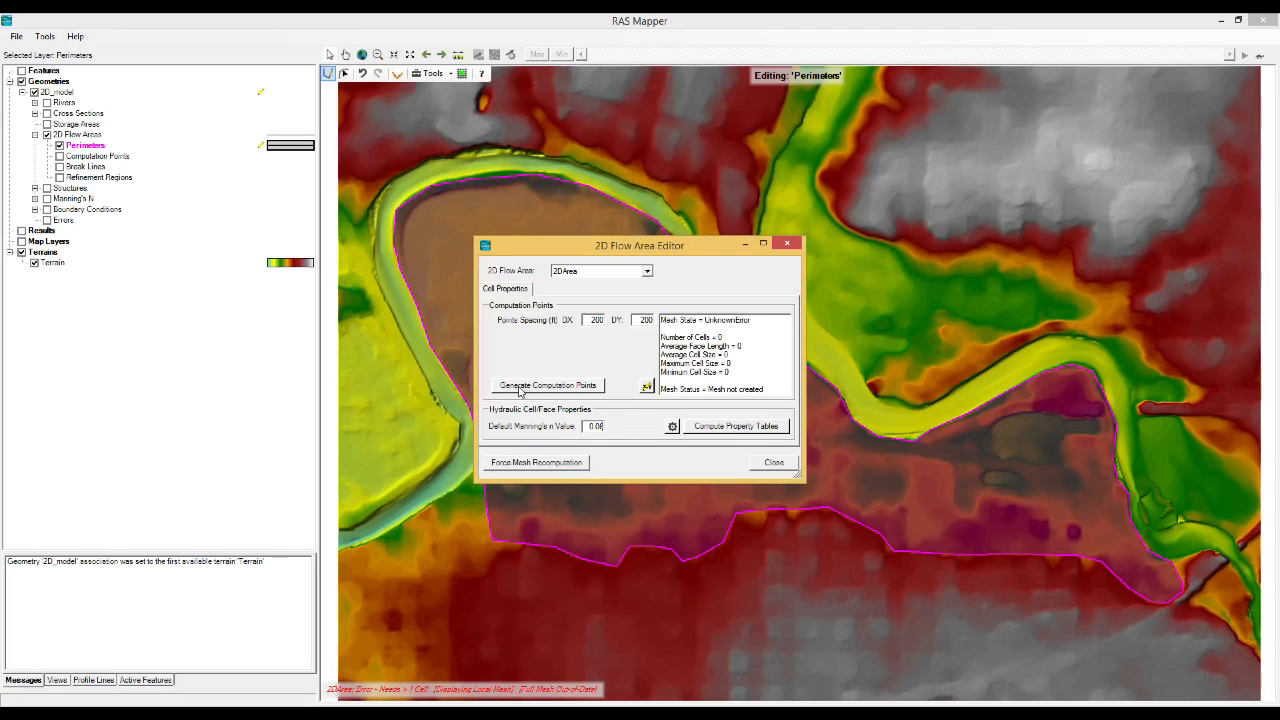
left_click(582, 389)
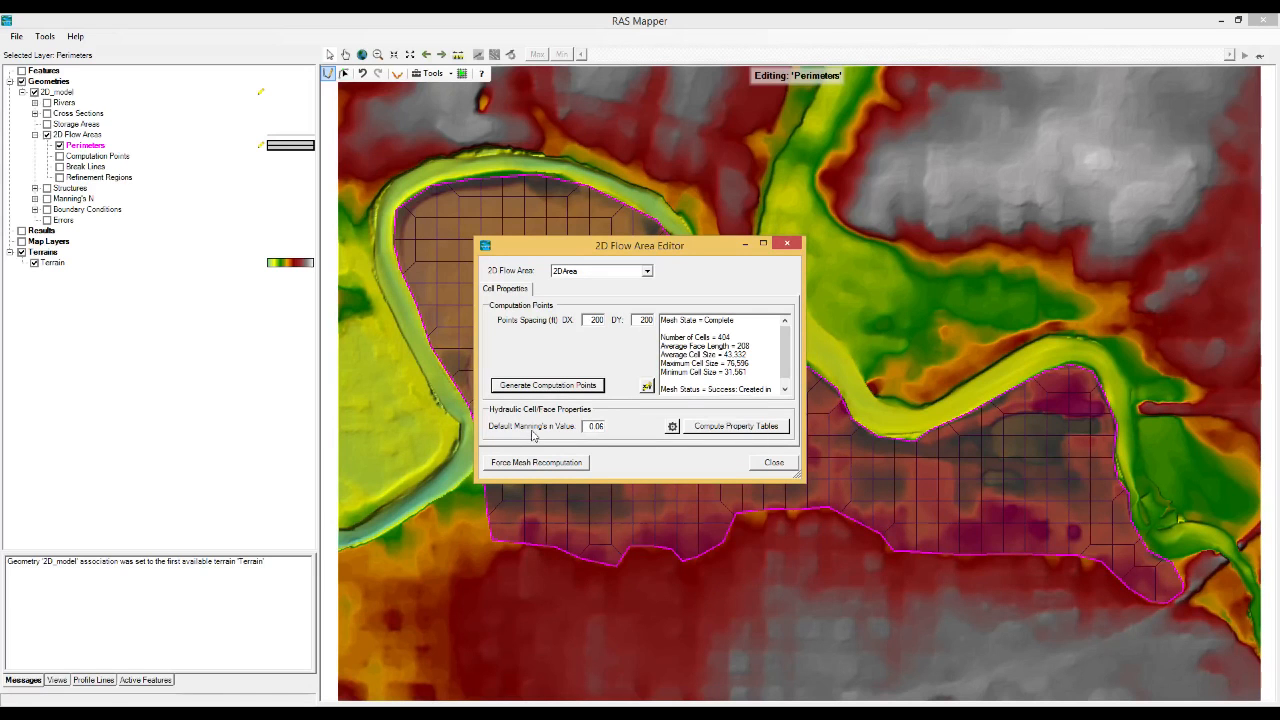
Set the default Manning's n value to 0.04 and close the 2D Flow Area Editor.
left_click(603, 426)
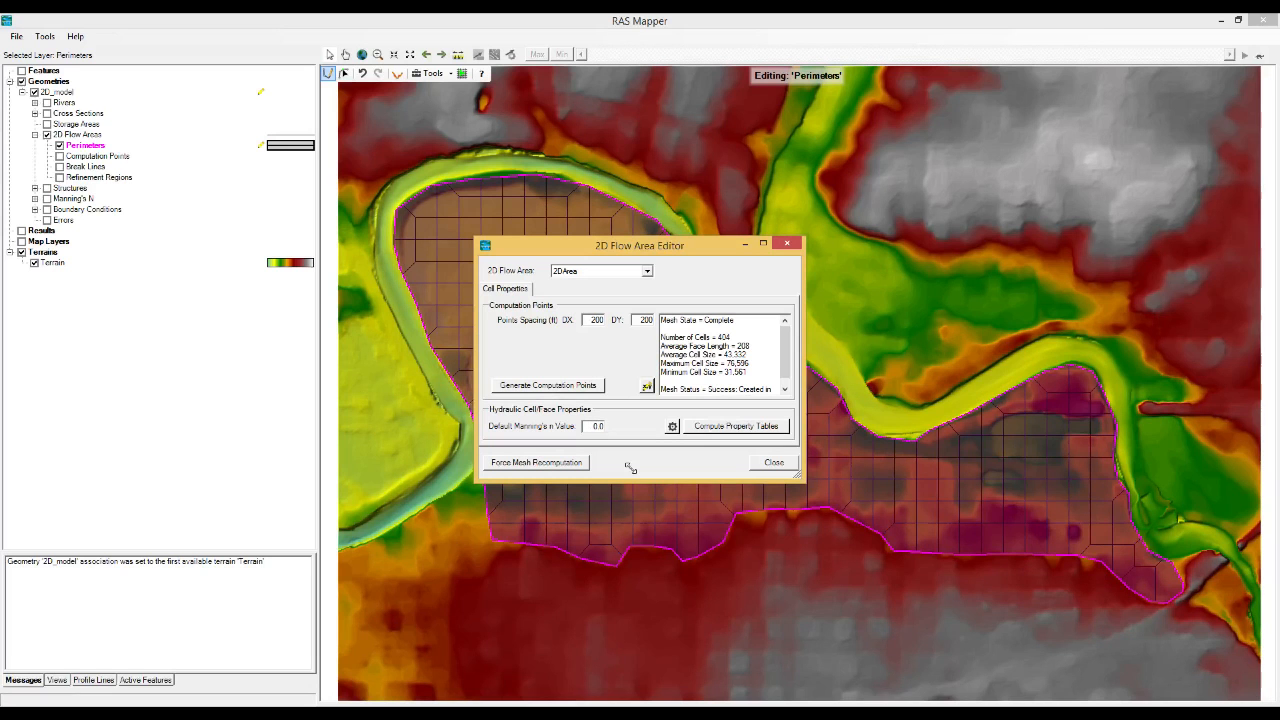
type("4")
left_click(775, 463)
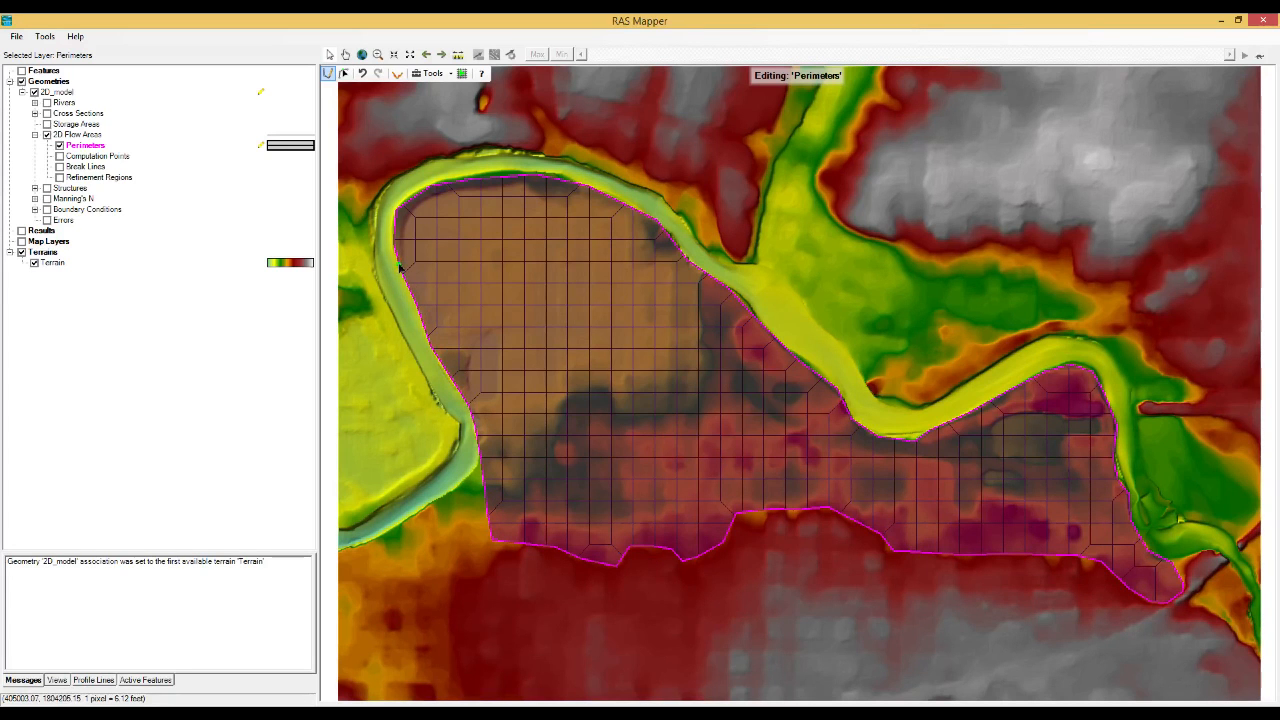
Show the computation points layer, then stop editing the perimeters and save the edits to 2D_model.
left_click(60, 157)
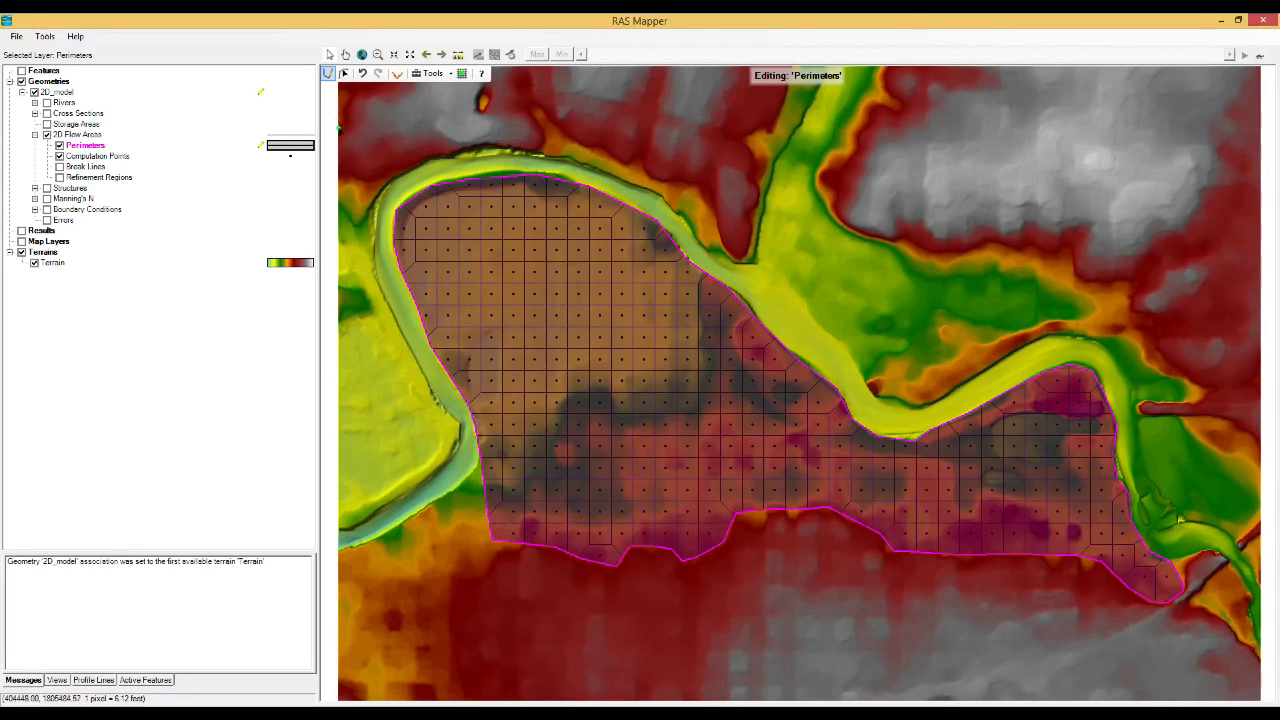
left_click(328, 76)
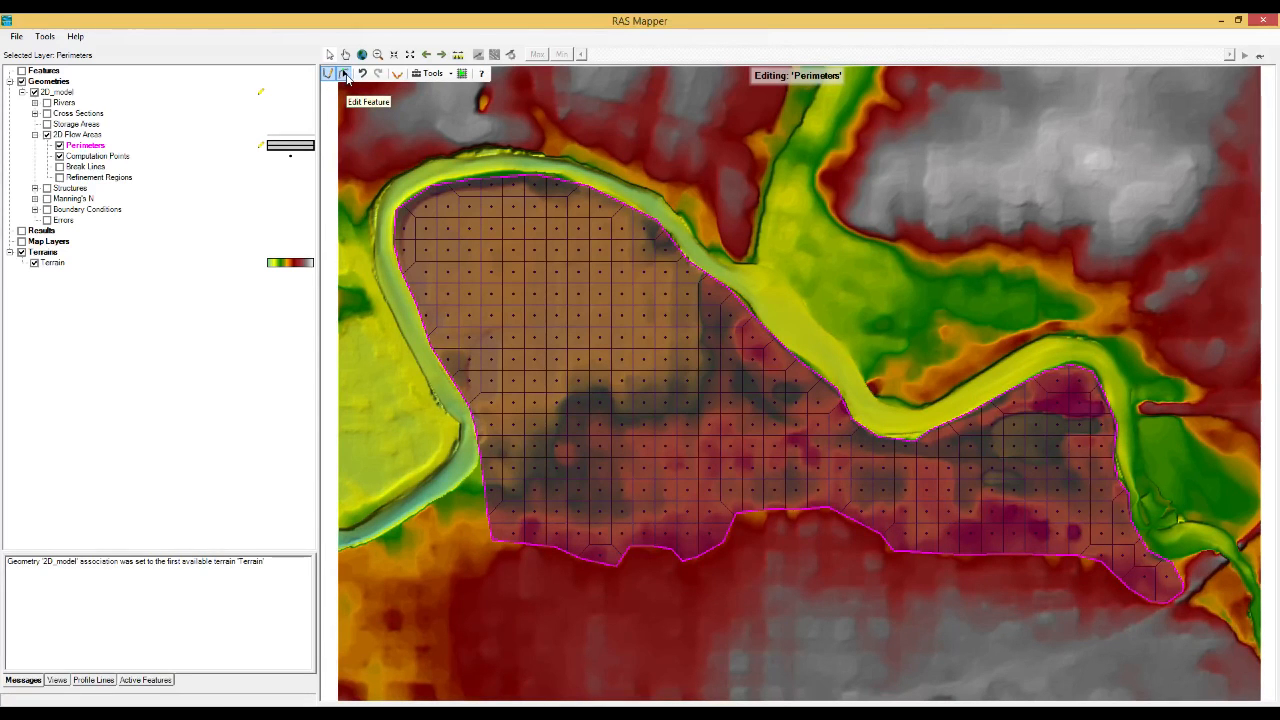
right_click(96, 148)
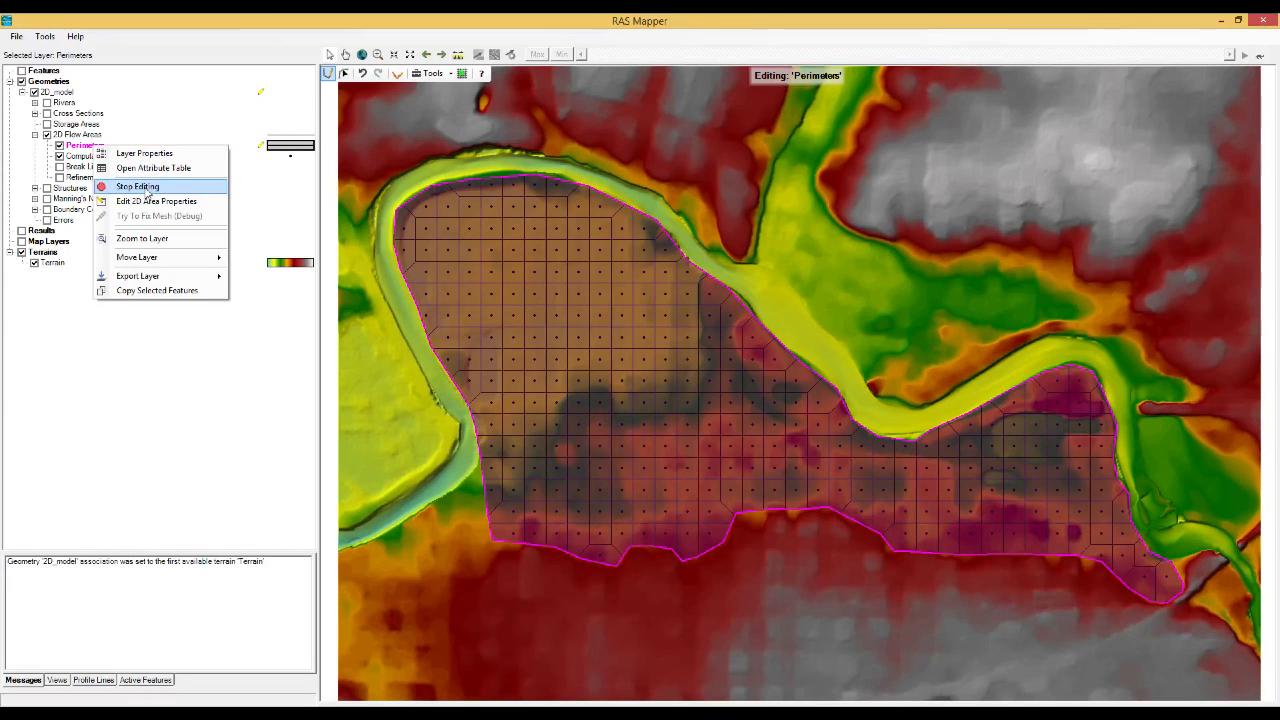
left_click(148, 189)
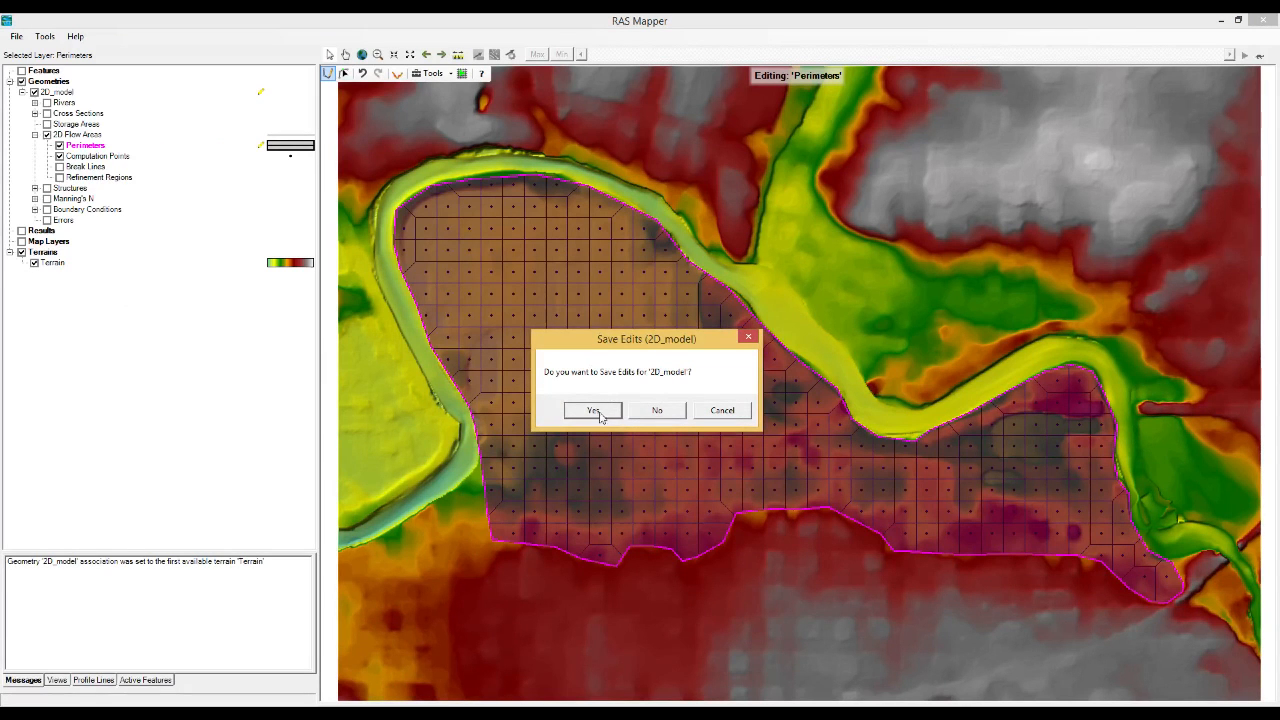
left_click(597, 412)
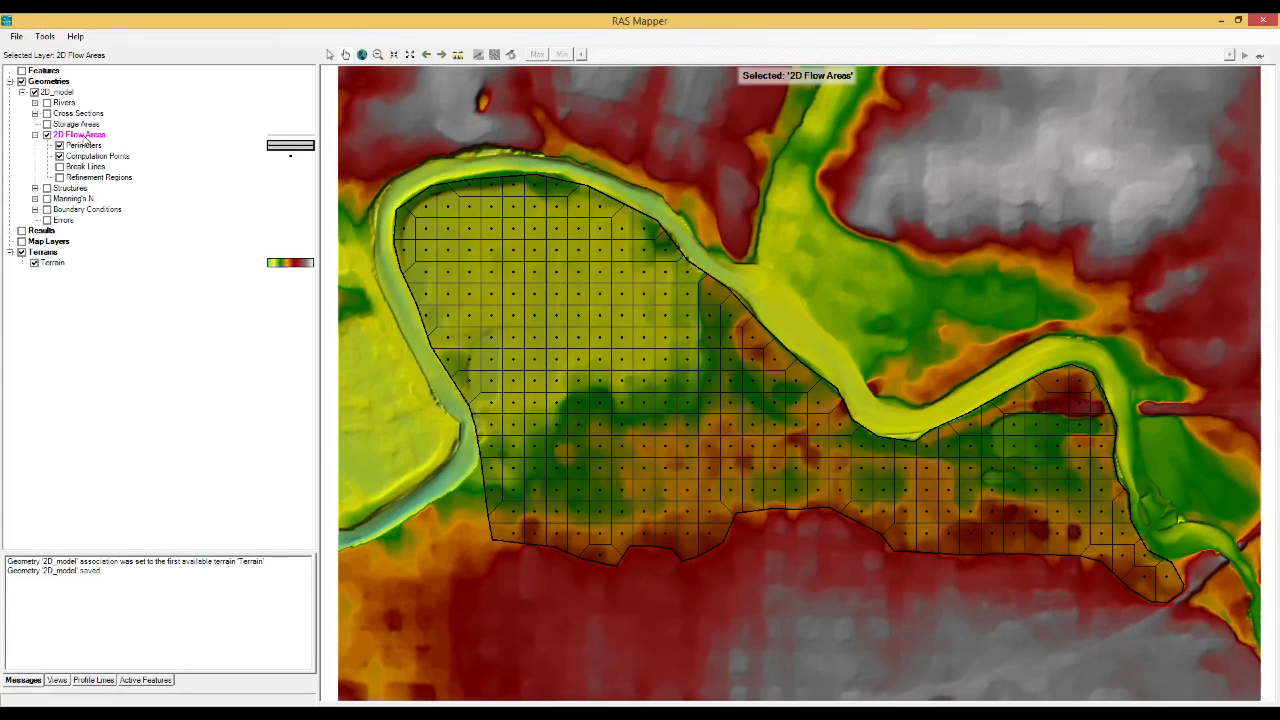
Compute the hydraulic tables for the 2D Flow Areas layer.
right_click(86, 139)
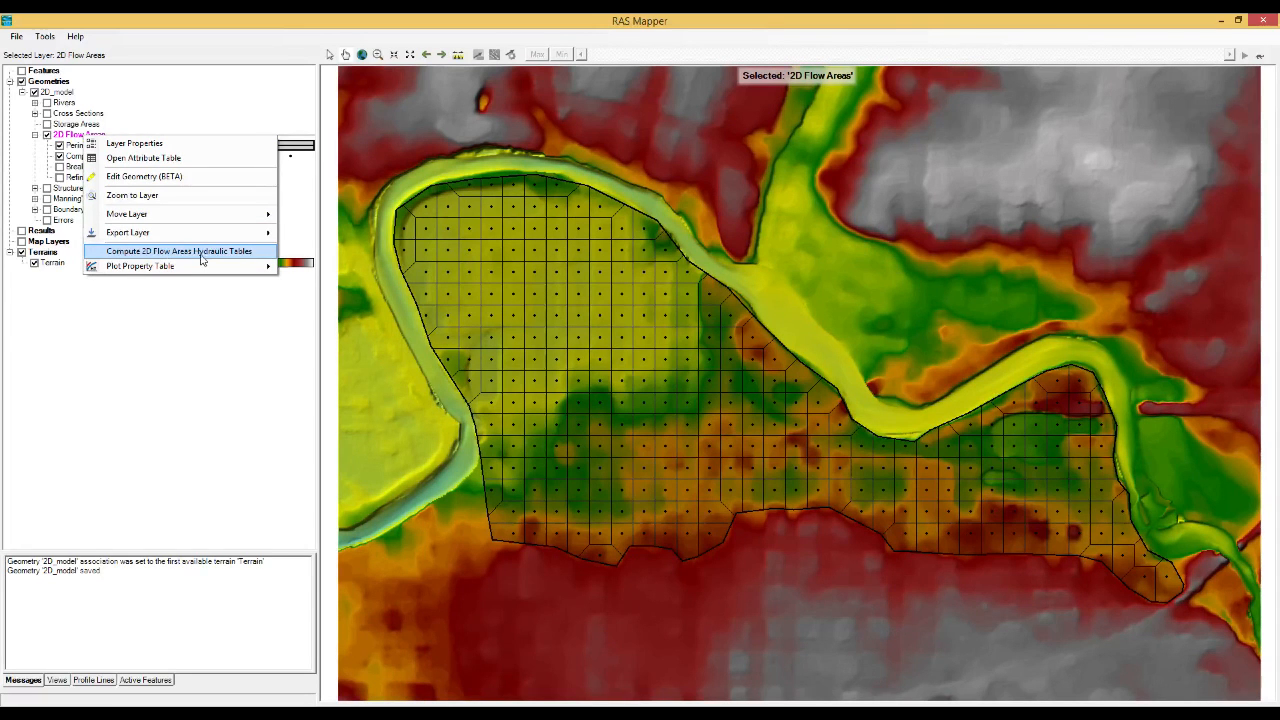
left_click(201, 255)
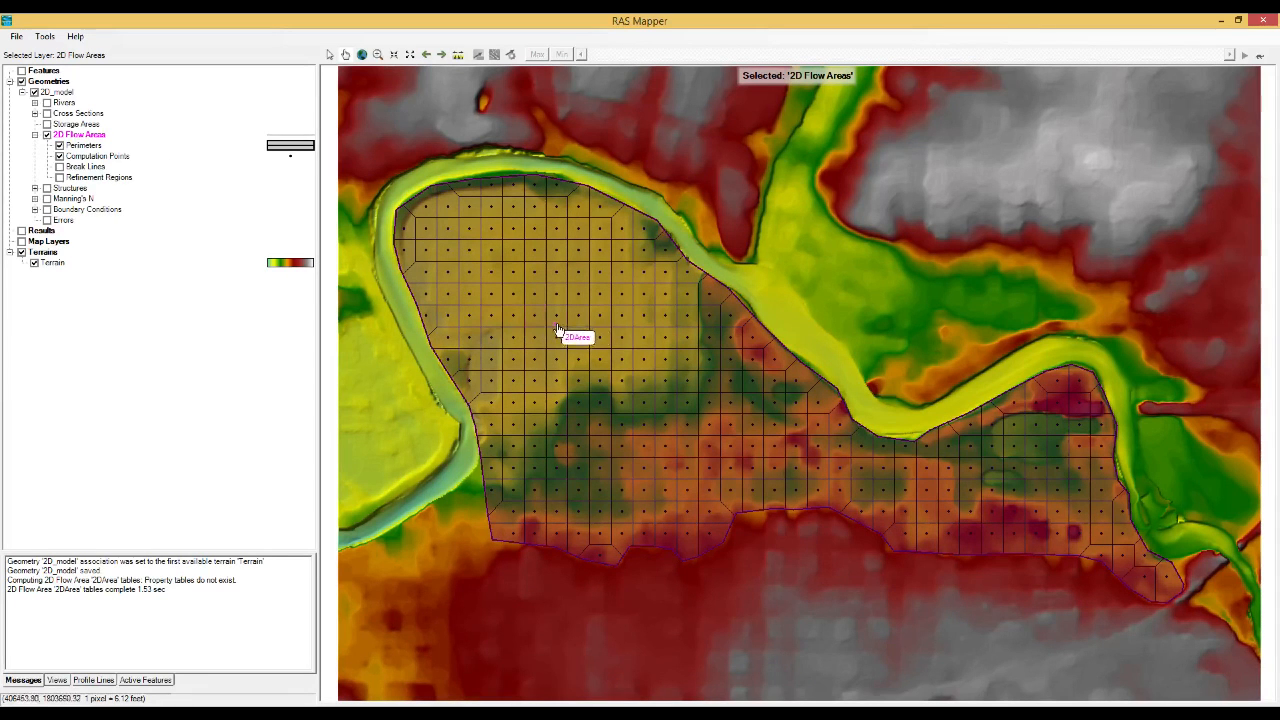
Plot the Face: Profile property table for 2DArea from the mesh and bring its window into view.
right_click(657, 345)
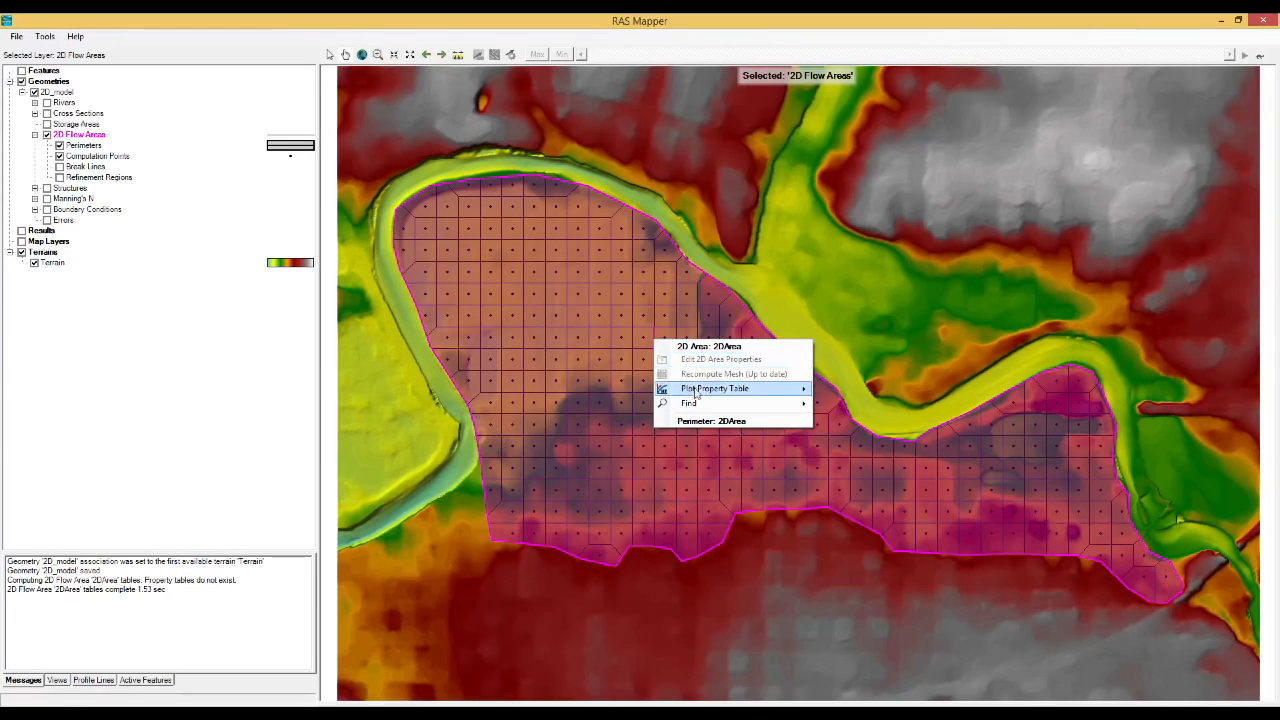
mouse_move(698, 395)
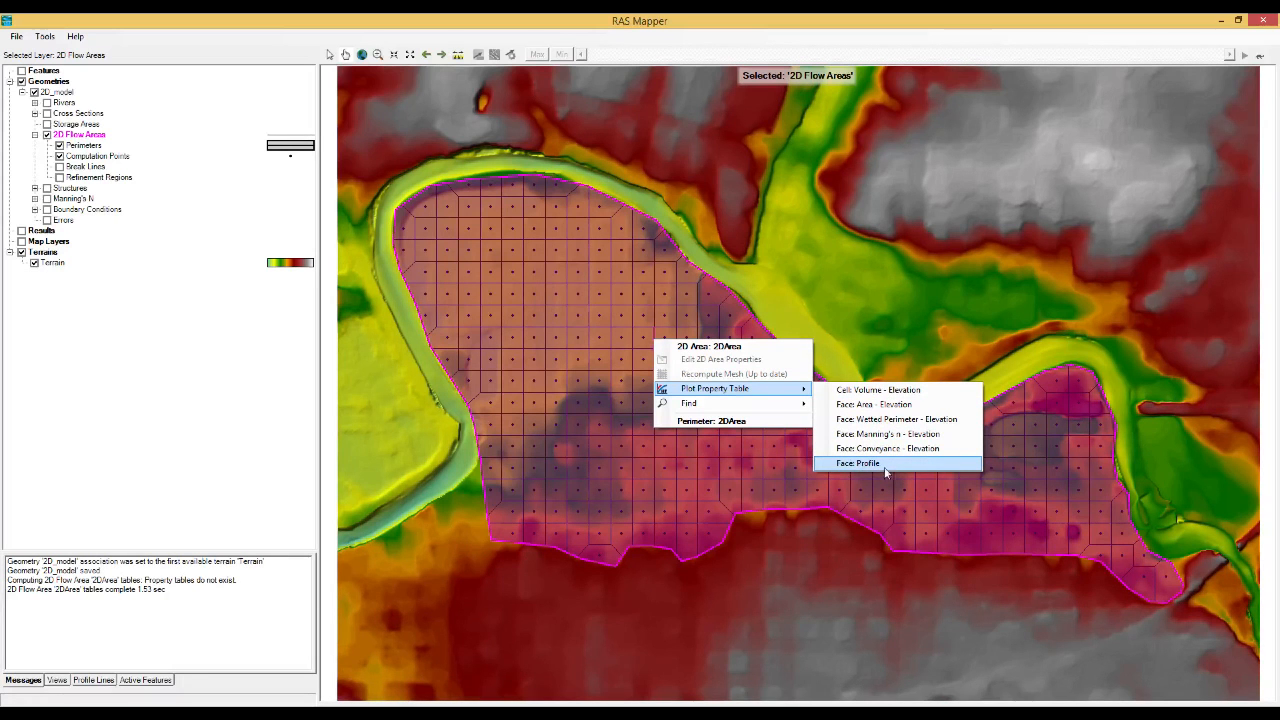
left_click(870, 463)
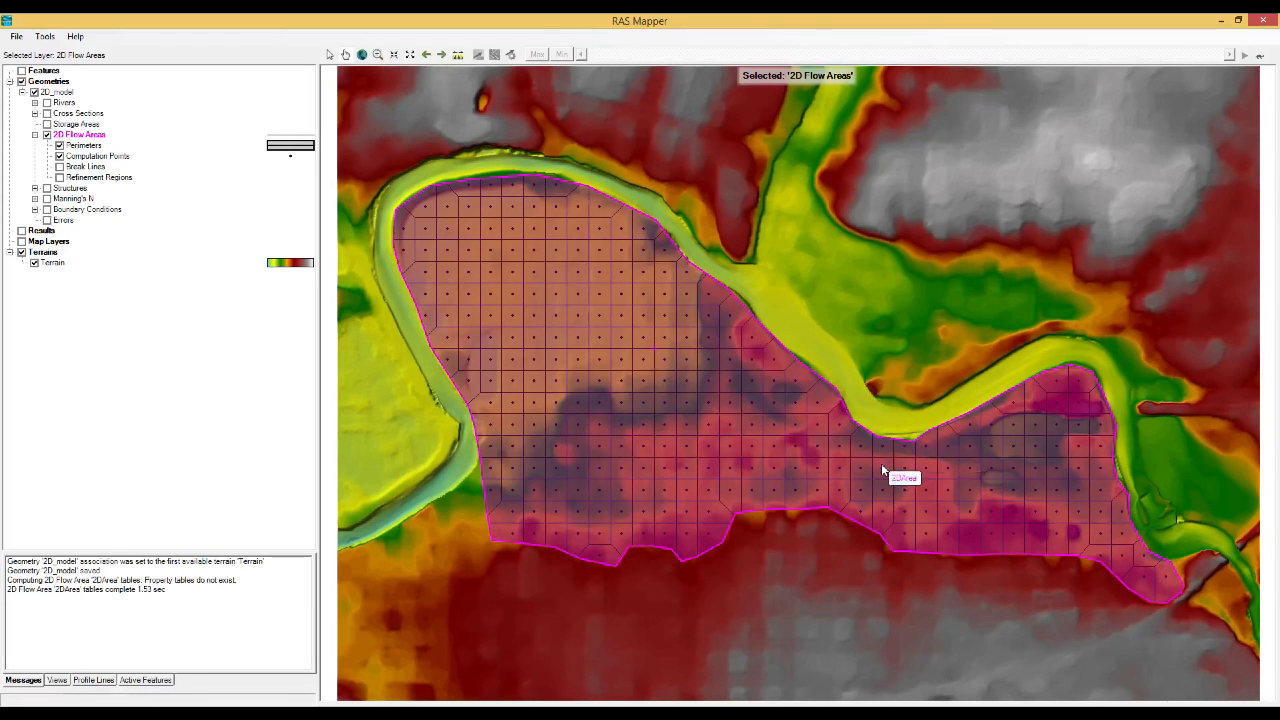
left_click_drag(1192, 48, 855, 158)
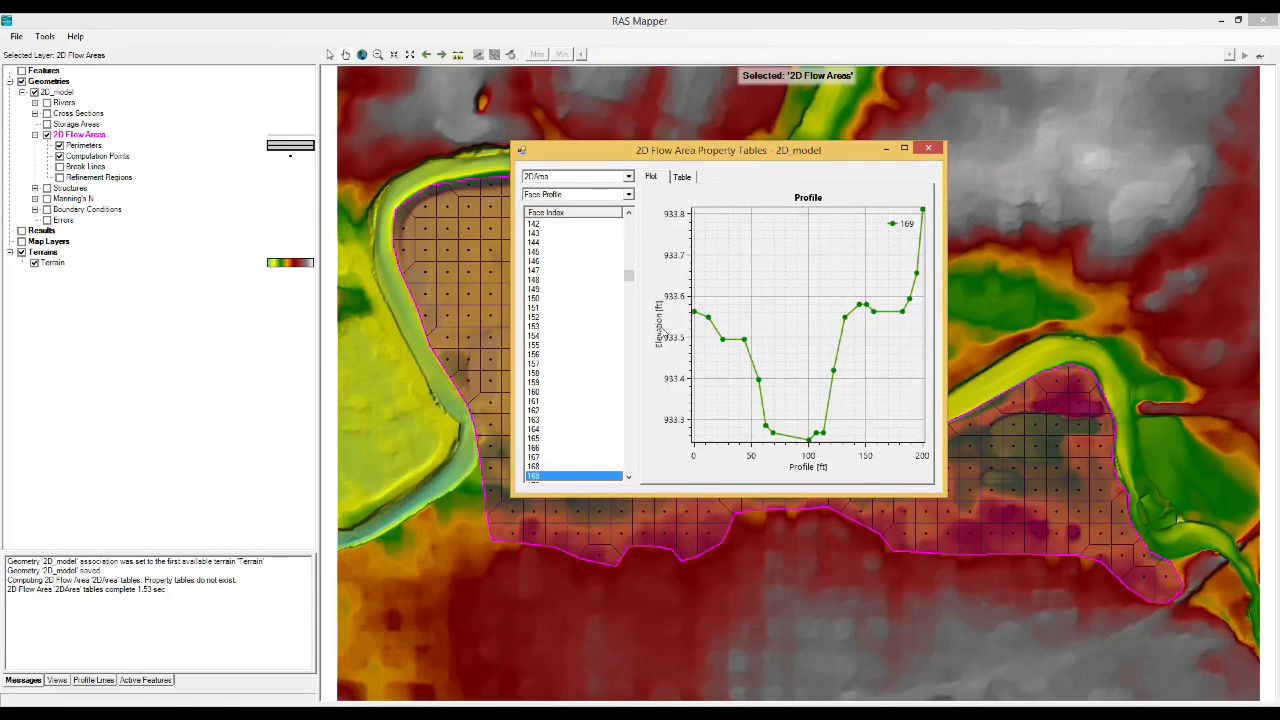
Examine the terrain profiles of successive 2DArea faces between indexes 153 and 180, keeping the highlighted faces on the mesh visible.
key("Up")
key("Up")
key("Up")
key("Up")
key("Up")
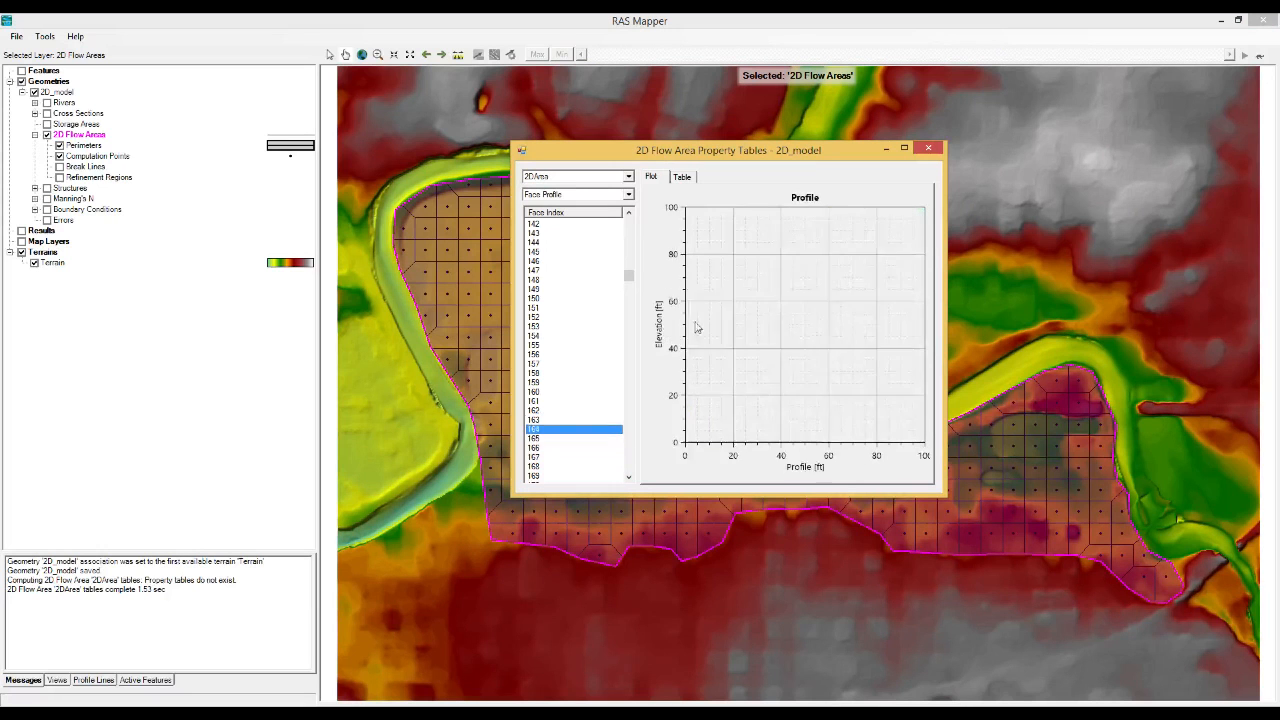
key("Up")
left_click_drag(859, 151, 383, 194)
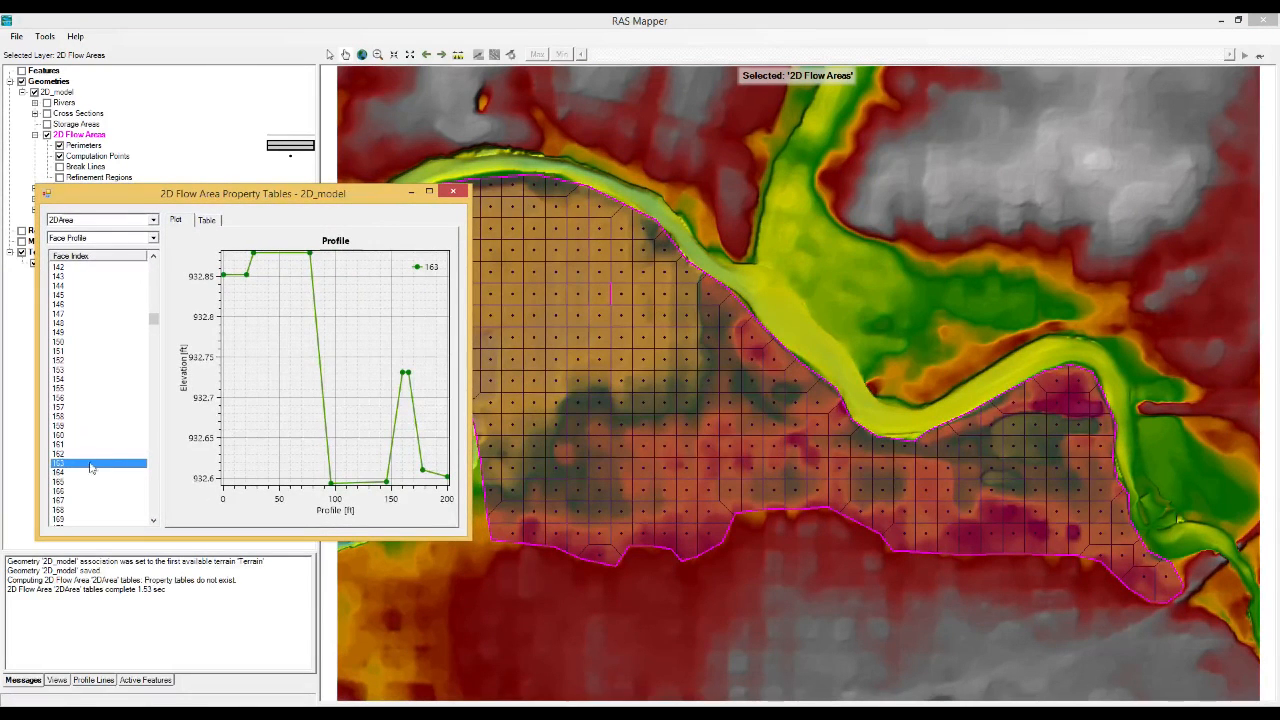
key("Up")
key("Up")
key("Up")
key("Up")
key("Up")
key("Up")
key("Up")
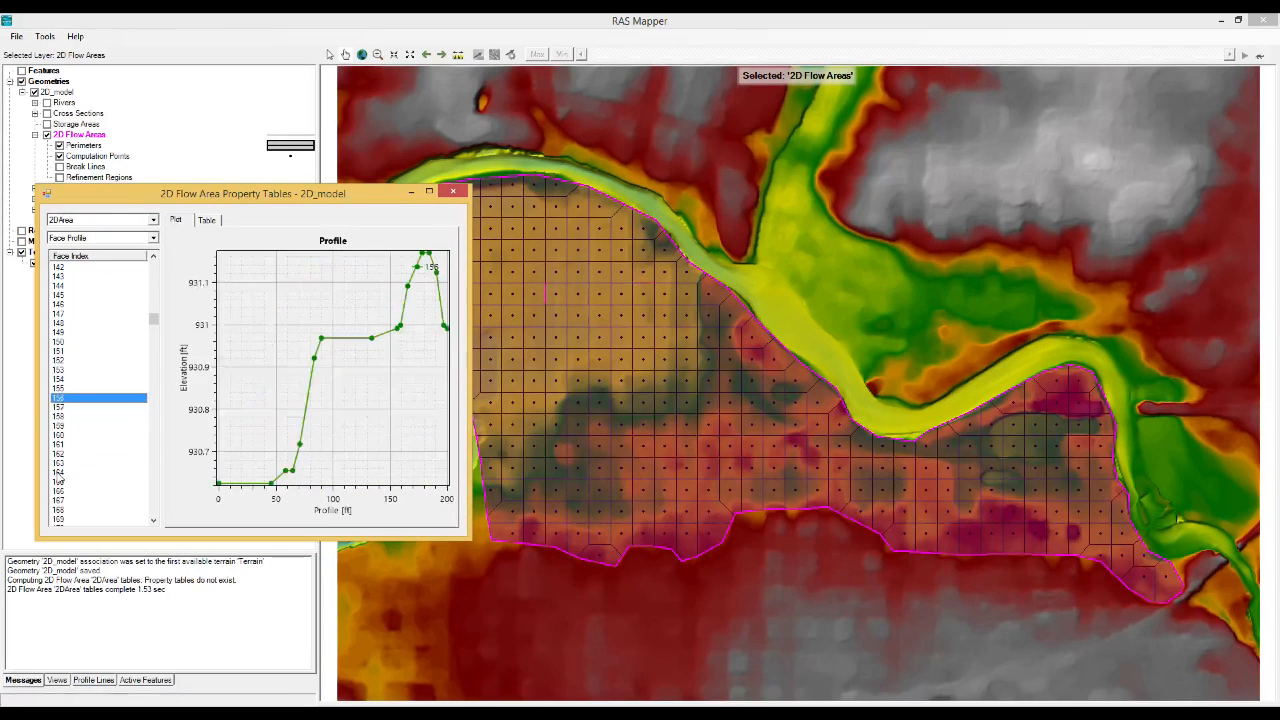
key("Up")
key("Up")
key("Up")
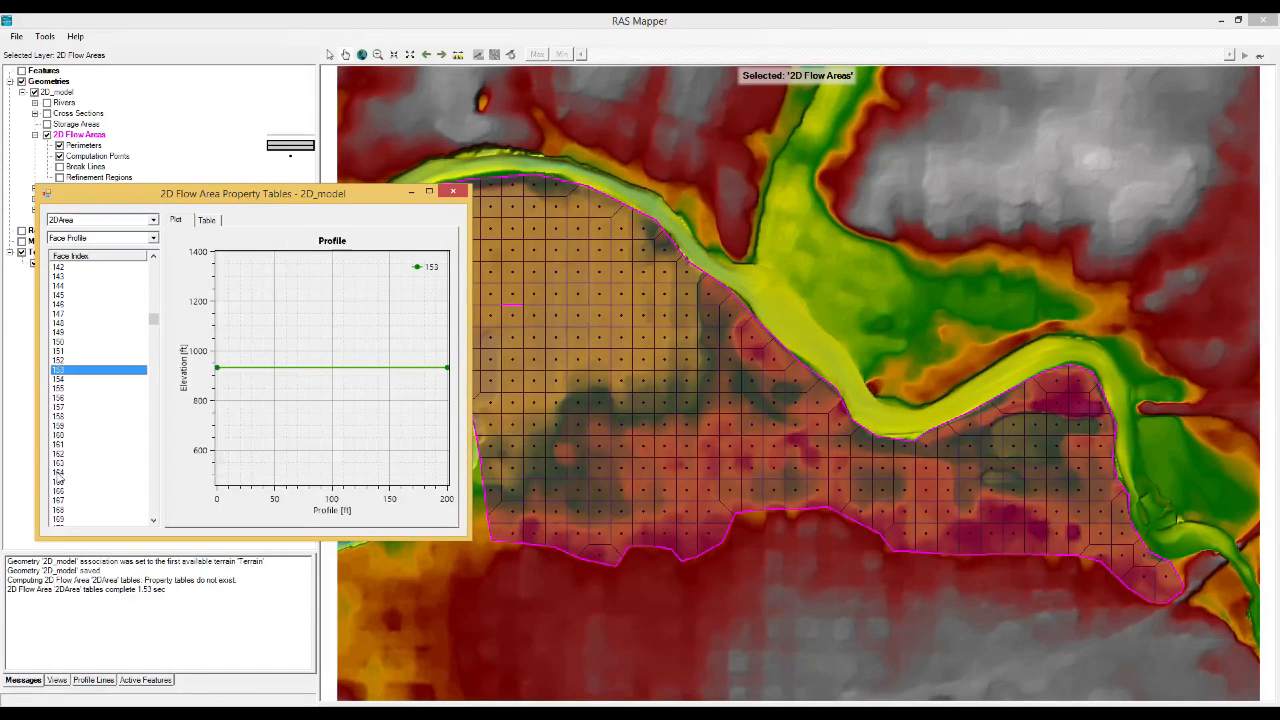
key("Down")
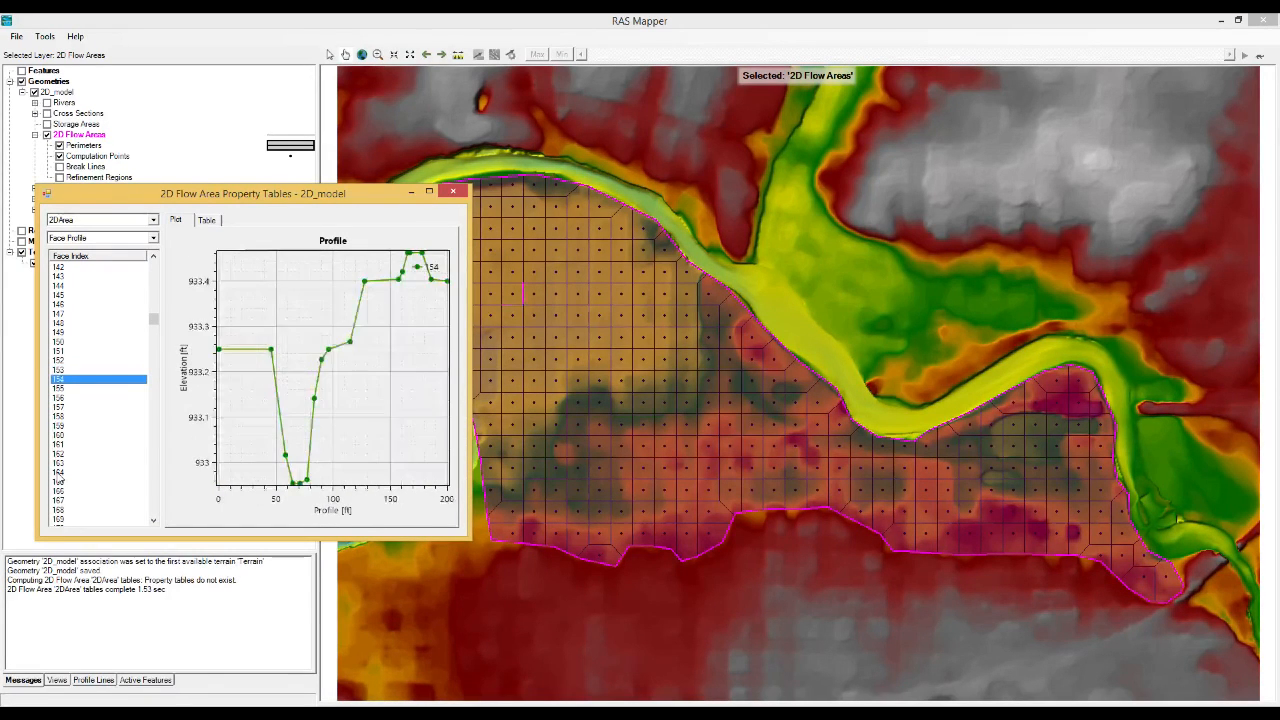
key("Down")
key("Down")
key("Down")
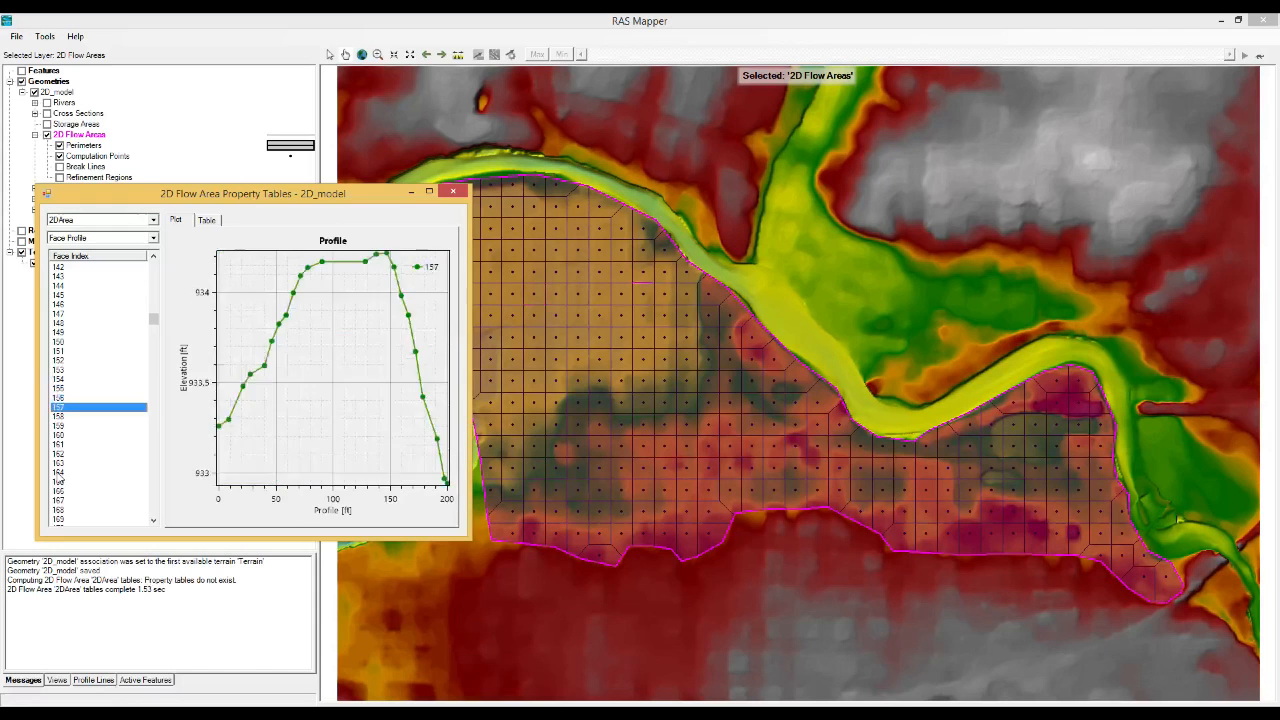
key("Down")
key("Down")
key("Down")
key("Down")
key("Down")
key("Down")
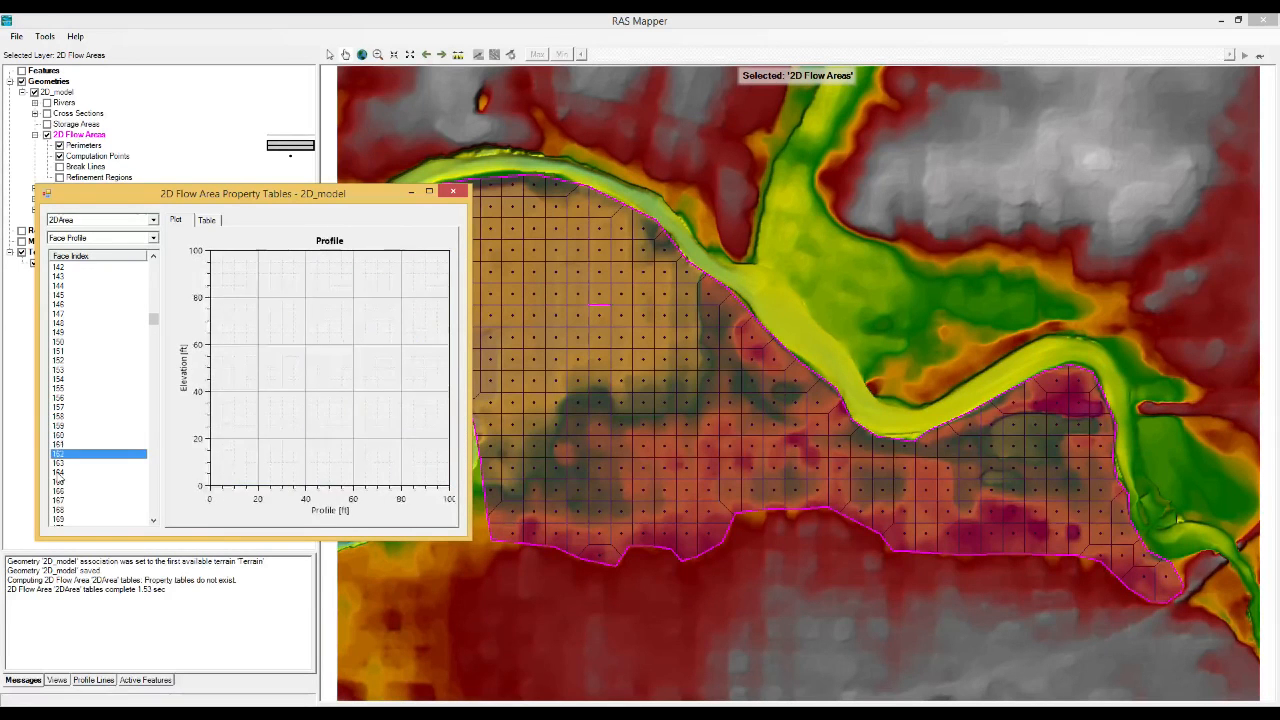
key("Down")
key("Down")
key("Down")
key("Down")
key("Down")
key("Down")
key("Down")
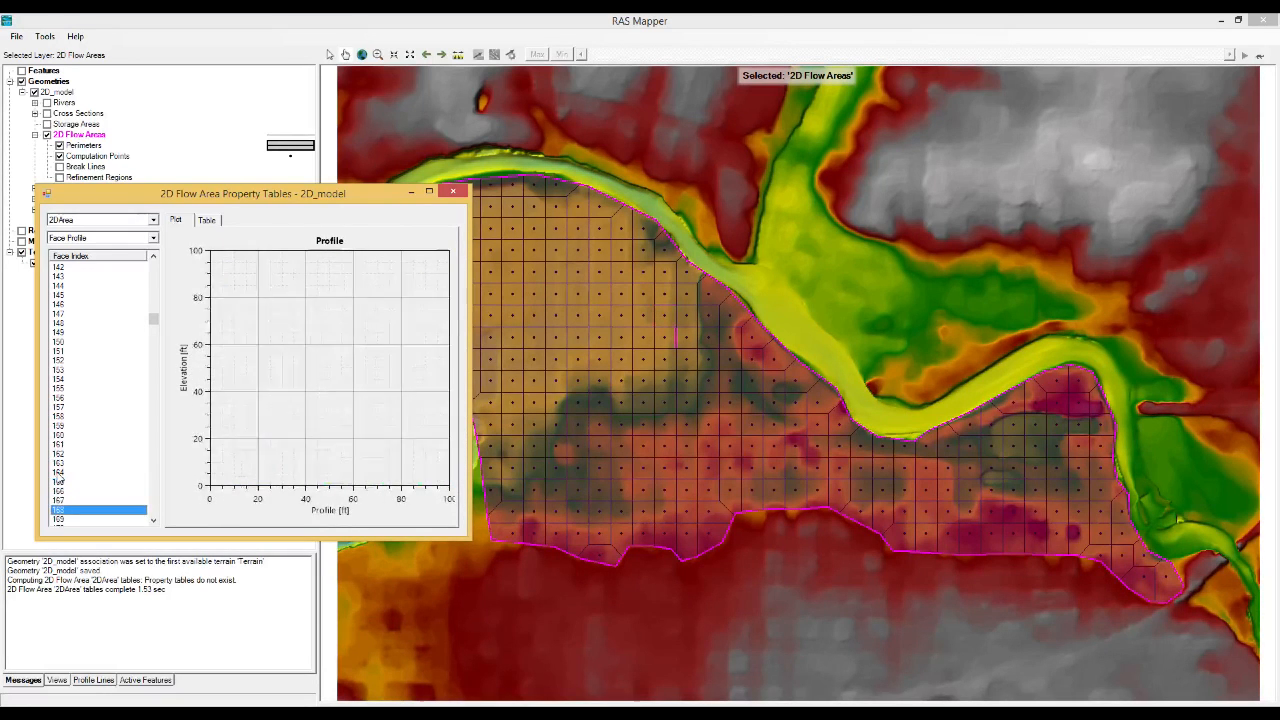
key("Down")
key("Down")
key("Down")
key("Down")
key("Down")
key("Down")
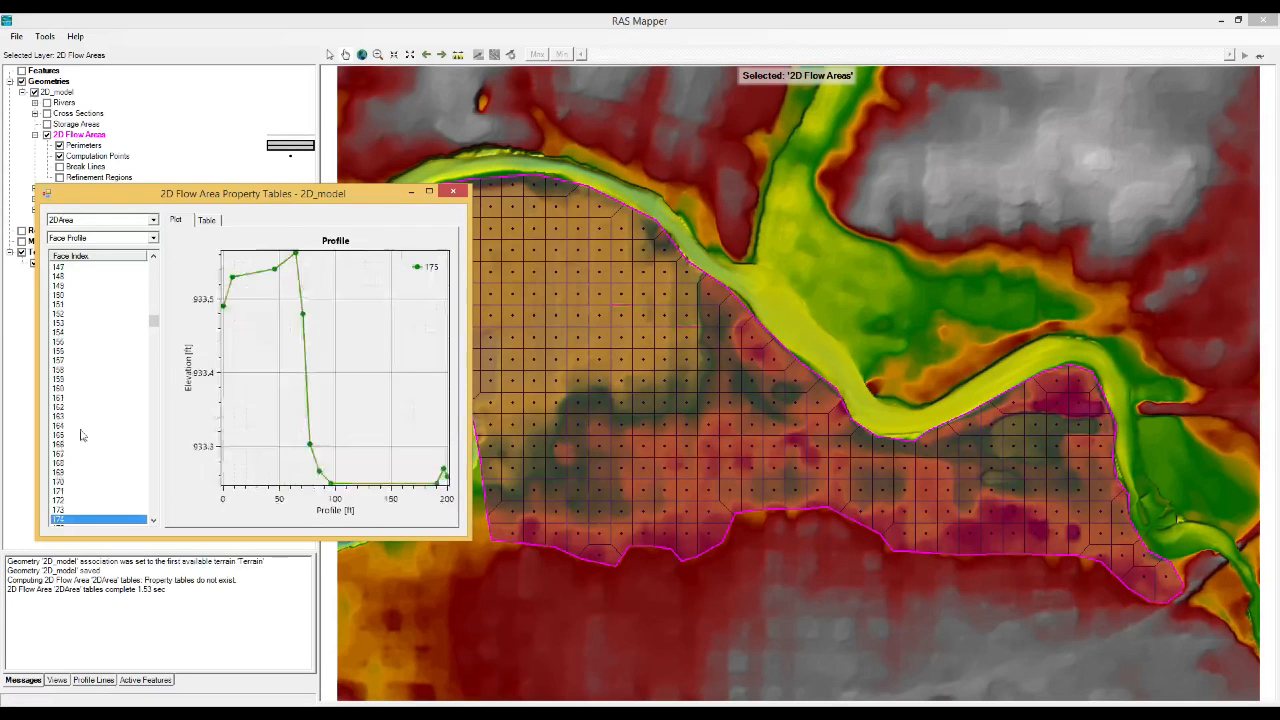
key("Down")
key("Down")
key("Down")
key("Down")
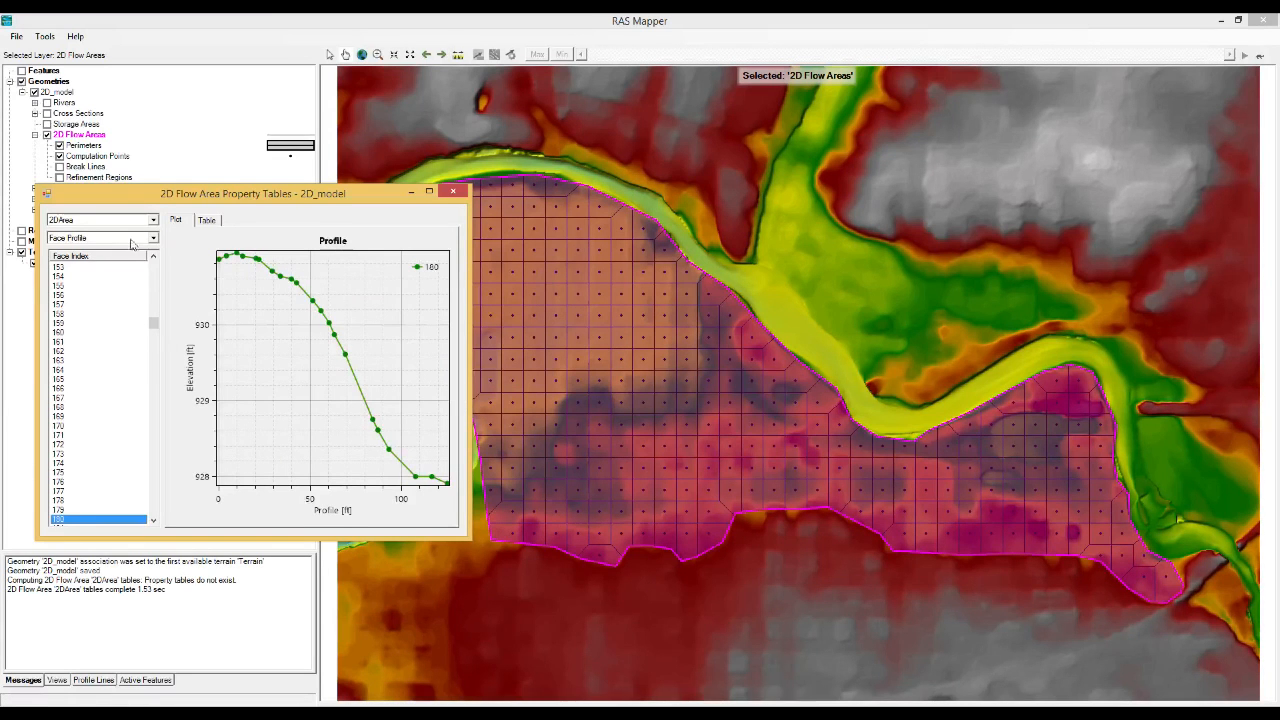
Plot Cell Volume vs Elevation for 2DArea and examine the curves of cells 153 to 158.
left_click(155, 240)
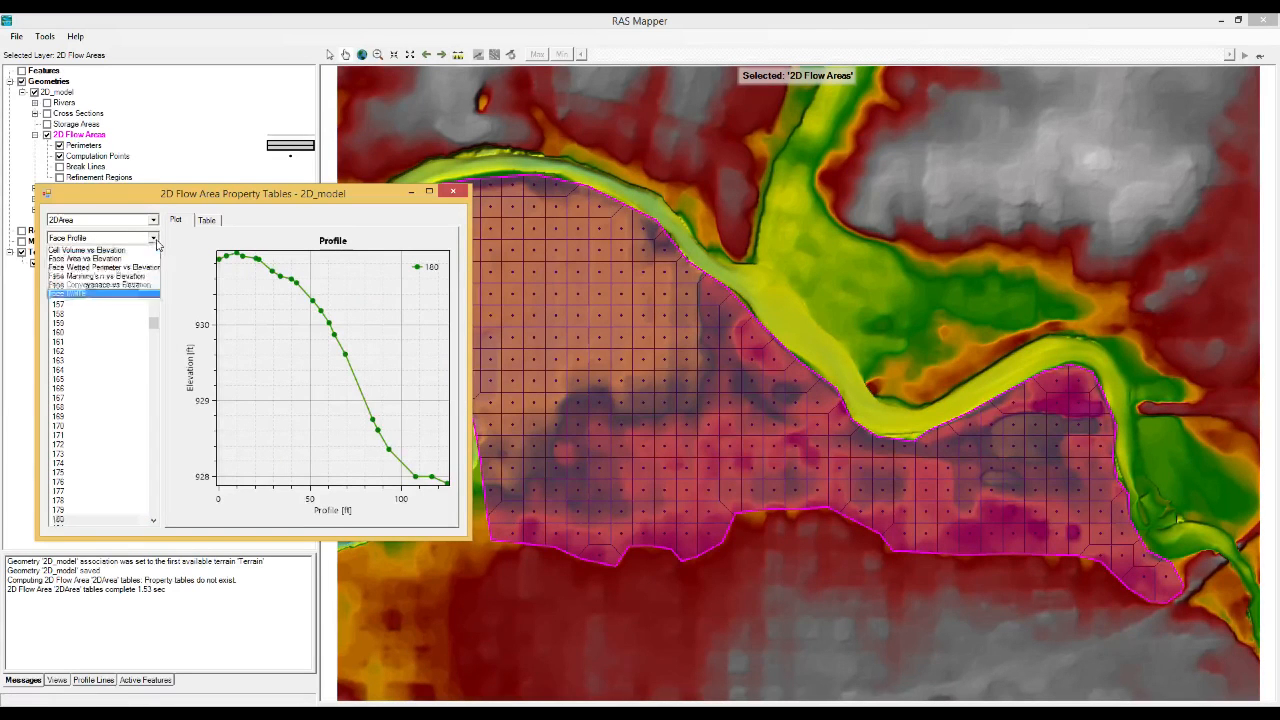
left_click(104, 254)
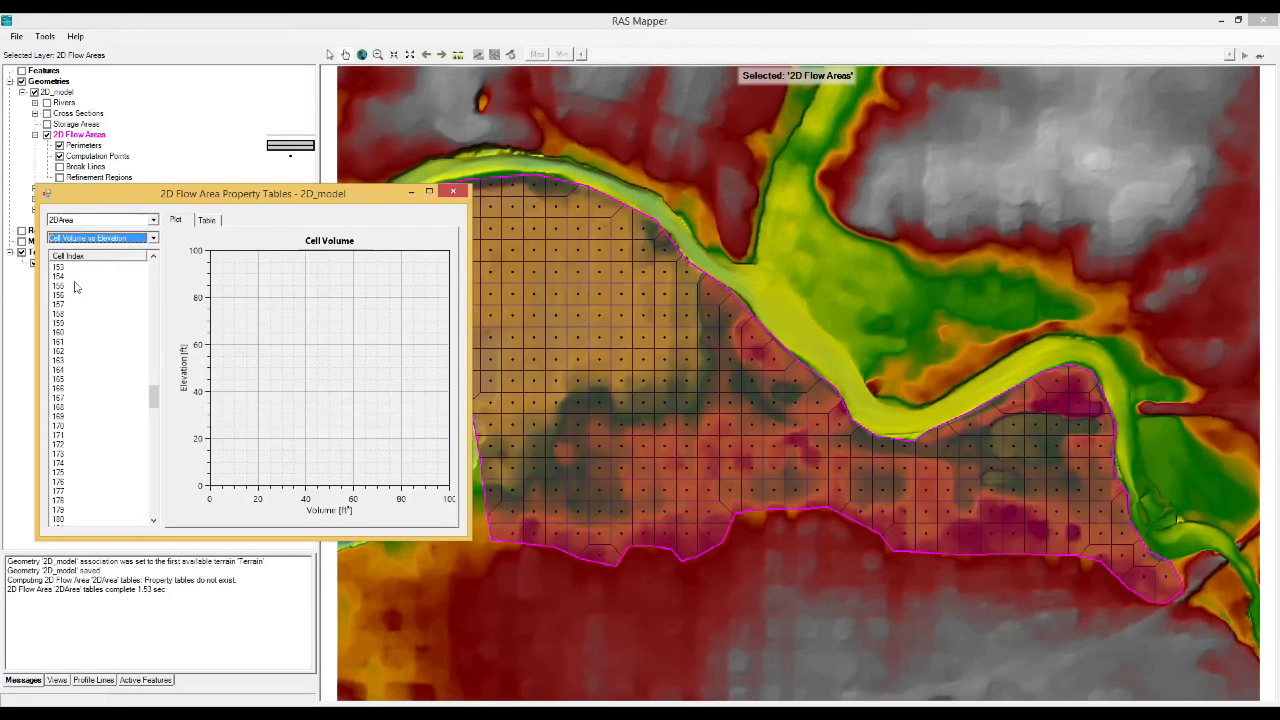
left_click(70, 270)
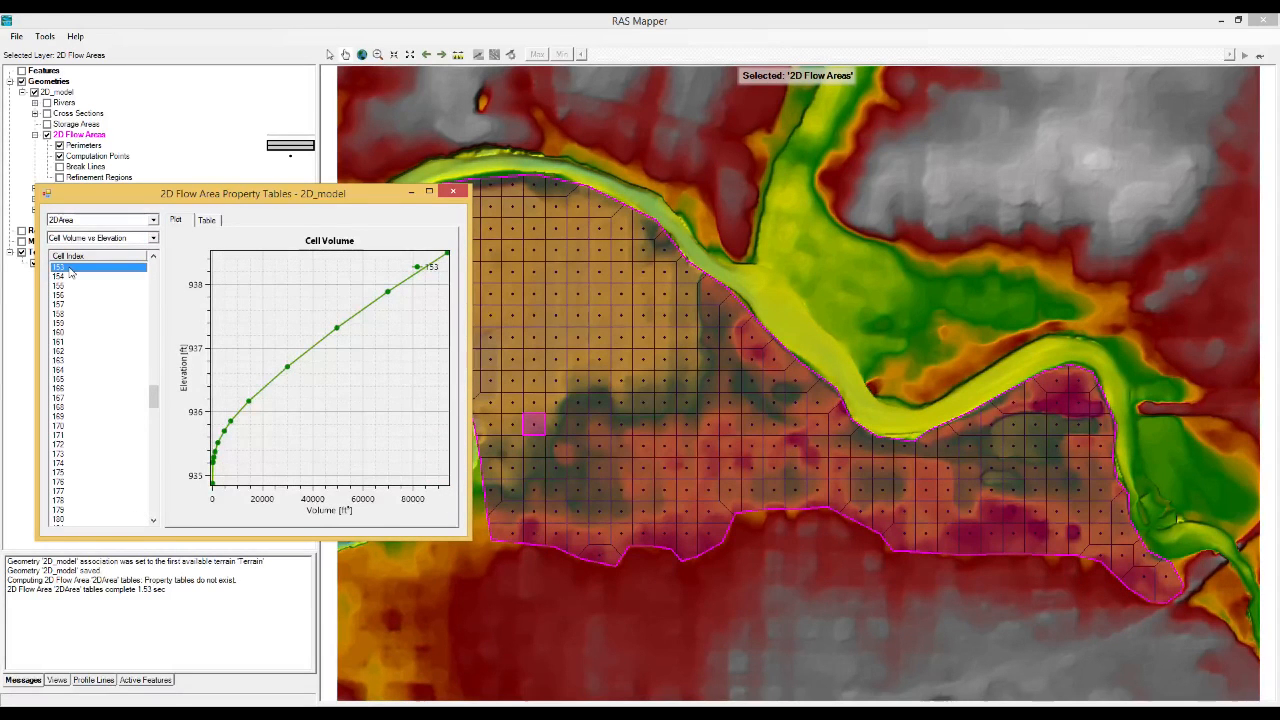
key("Down")
key("Down")
key("Down")
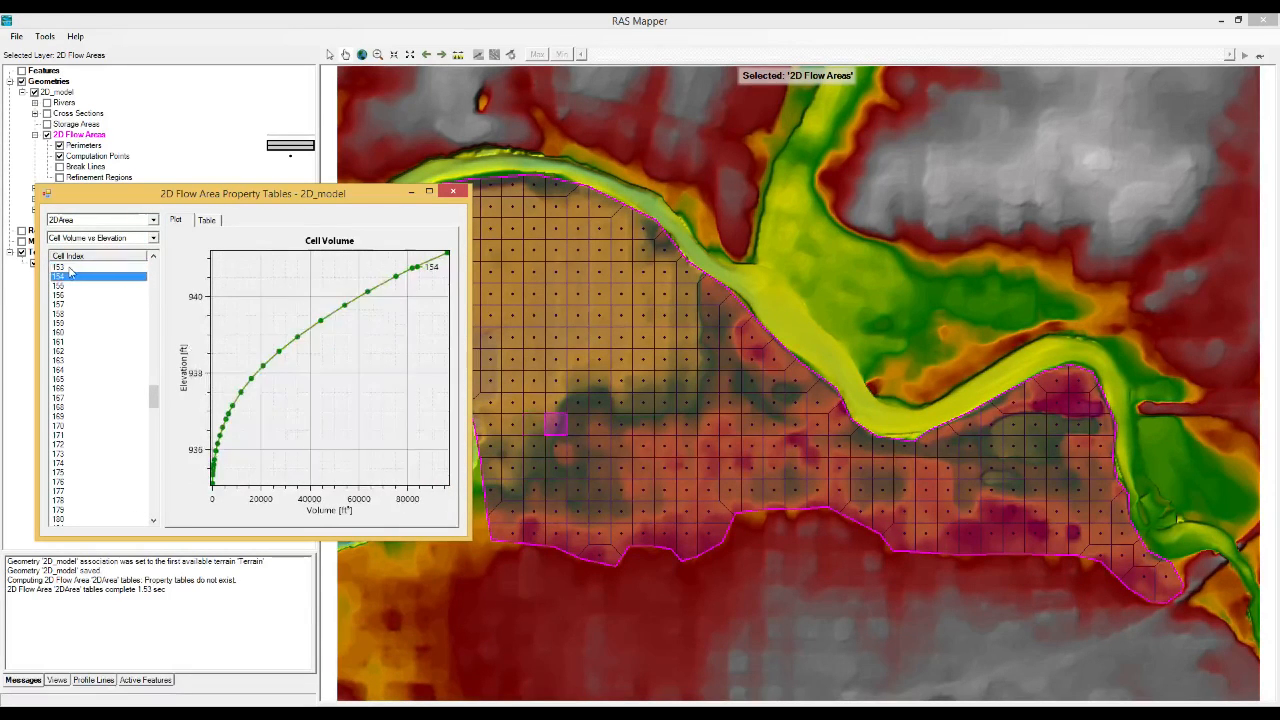
key("Down")
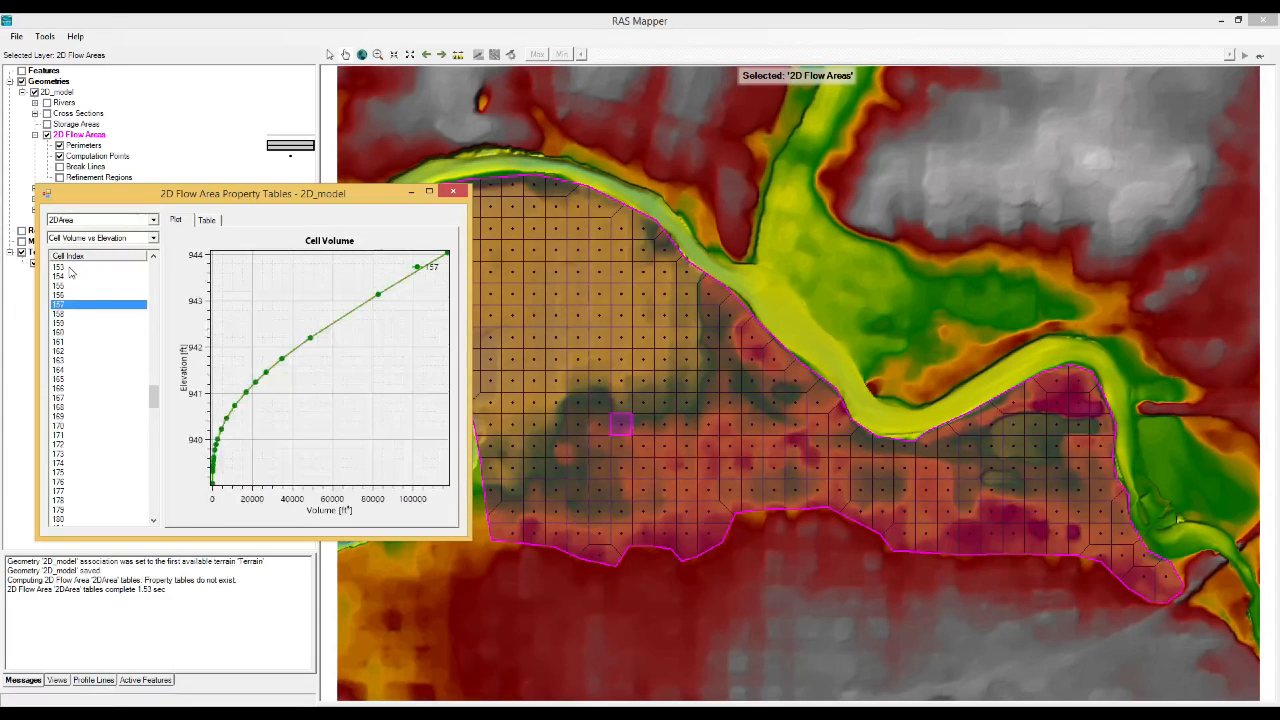
key("Down")
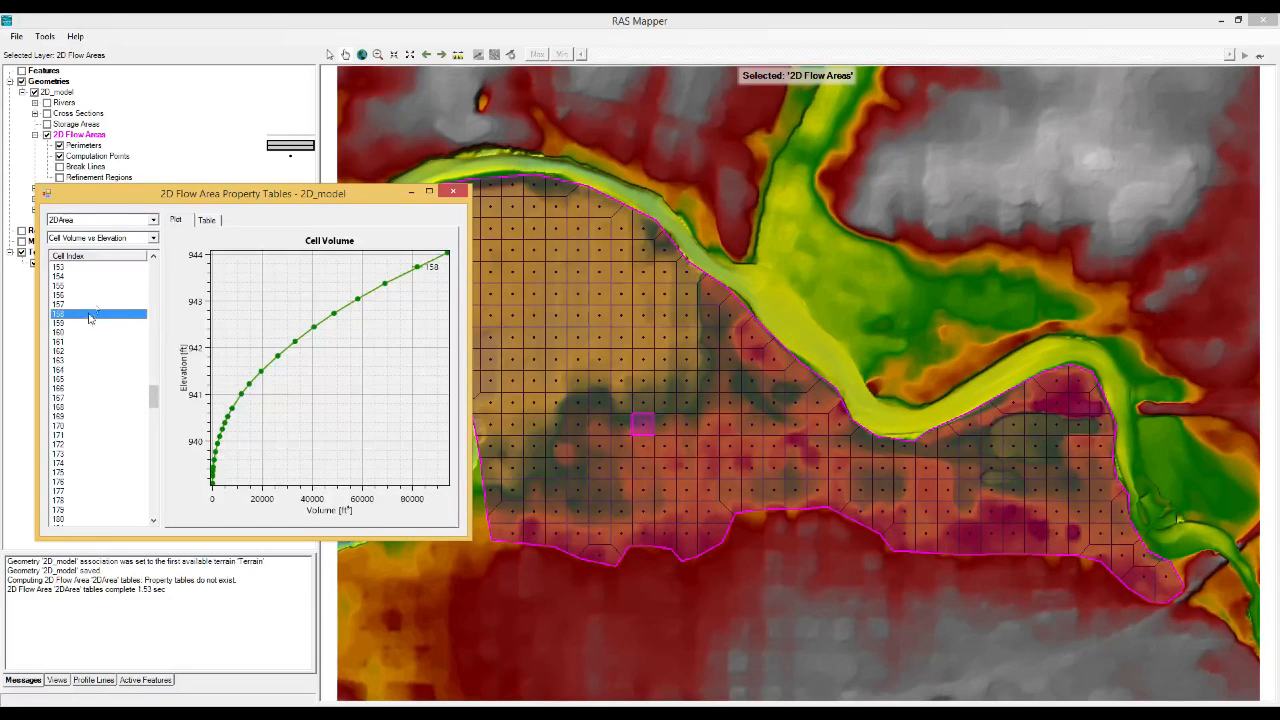
Plot Face Area vs Elevation for 2DArea and examine the curves of faces 153 to 174 beside the mesh.
left_click(120, 238)
left_click(117, 259)
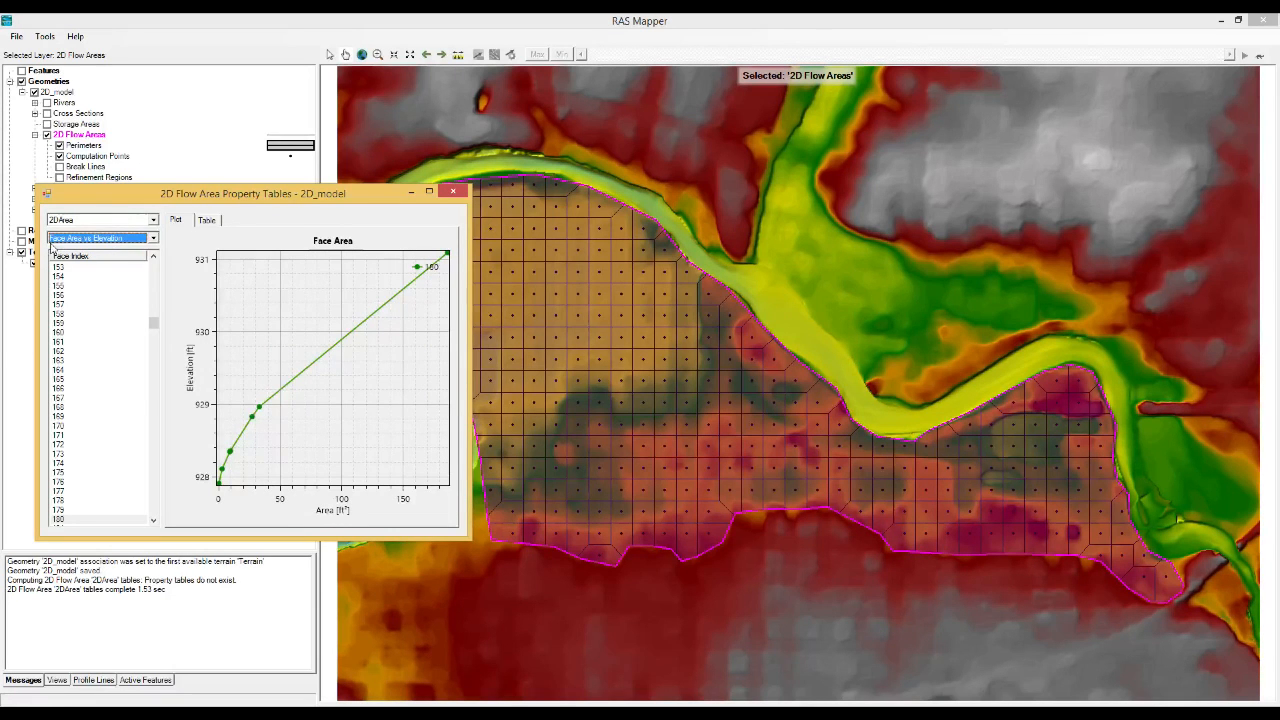
left_click_drag(150, 198, 202, 204)
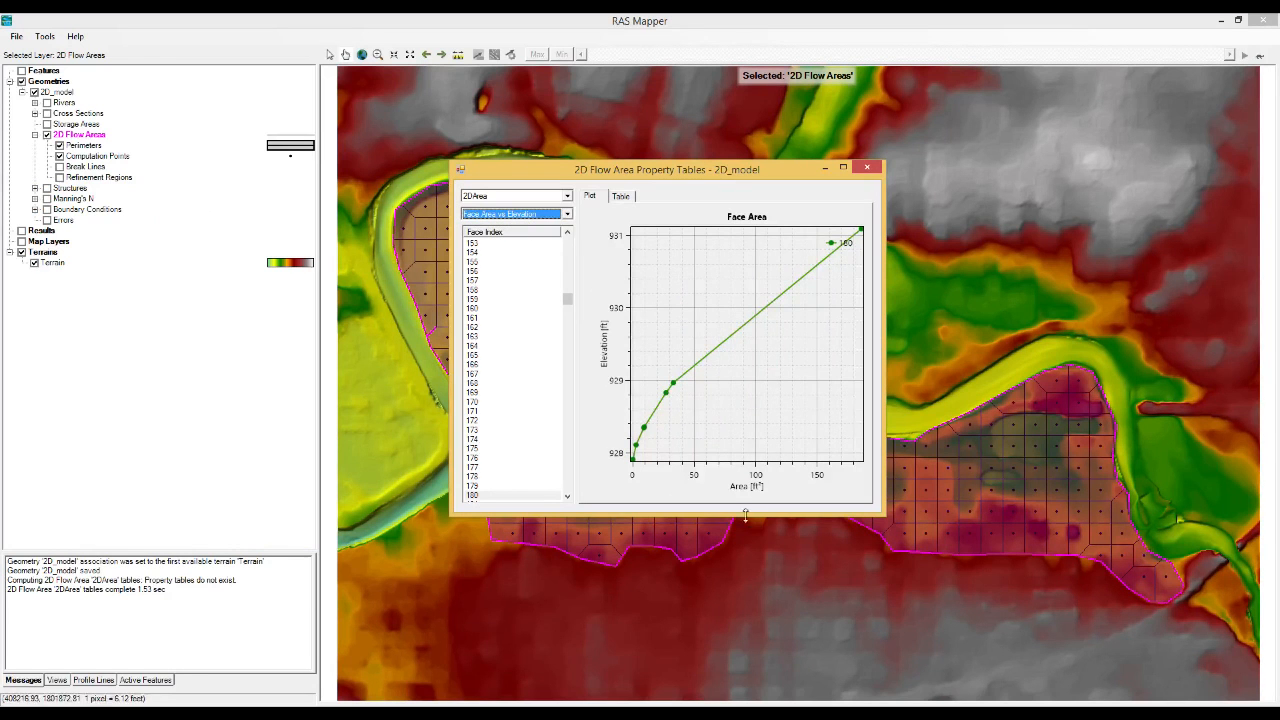
left_click(485, 246)
left_click_drag(579, 172, 210, 163)
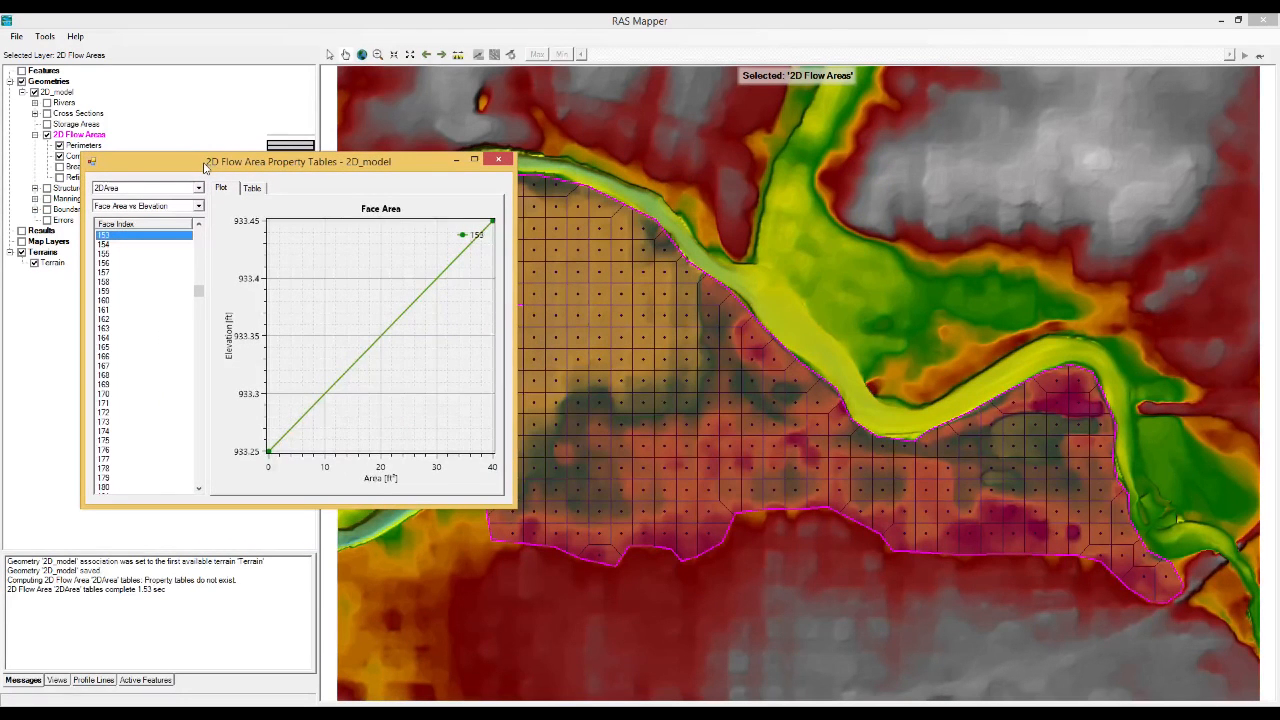
key("Down")
key("Down")
key("Down")
key("Down")
key("Down")
key("Down")
key("Down")
key("Down")
key("Down")
key("Down")
key("Down")
key("Down")
key("Down")
key("Down")
key("Down")
key("Down")
key("Down")
key("Down")
key("Down")
key("Down")
key("Down")
Plot Face Wetted Perimeter vs Elevation for face 174, and Face Manning's n vs Elevation for face 153.
left_click(198, 206)
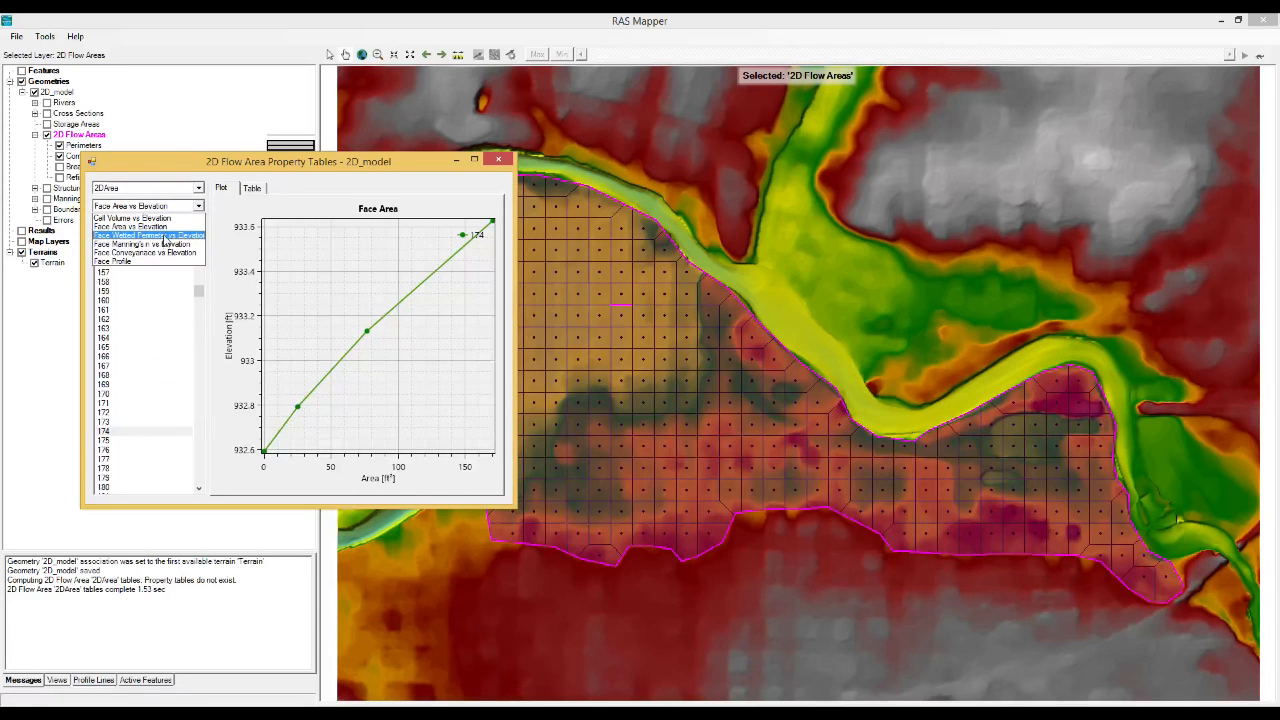
left_click(164, 237)
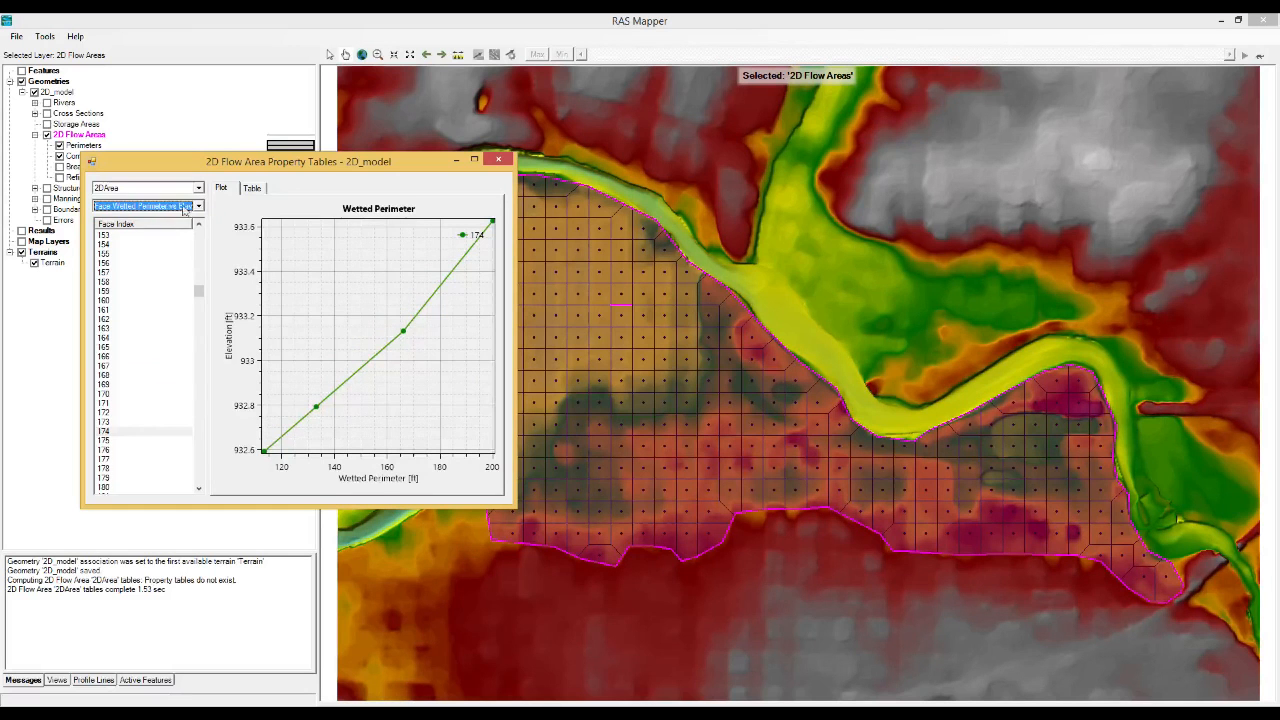
left_click(173, 205)
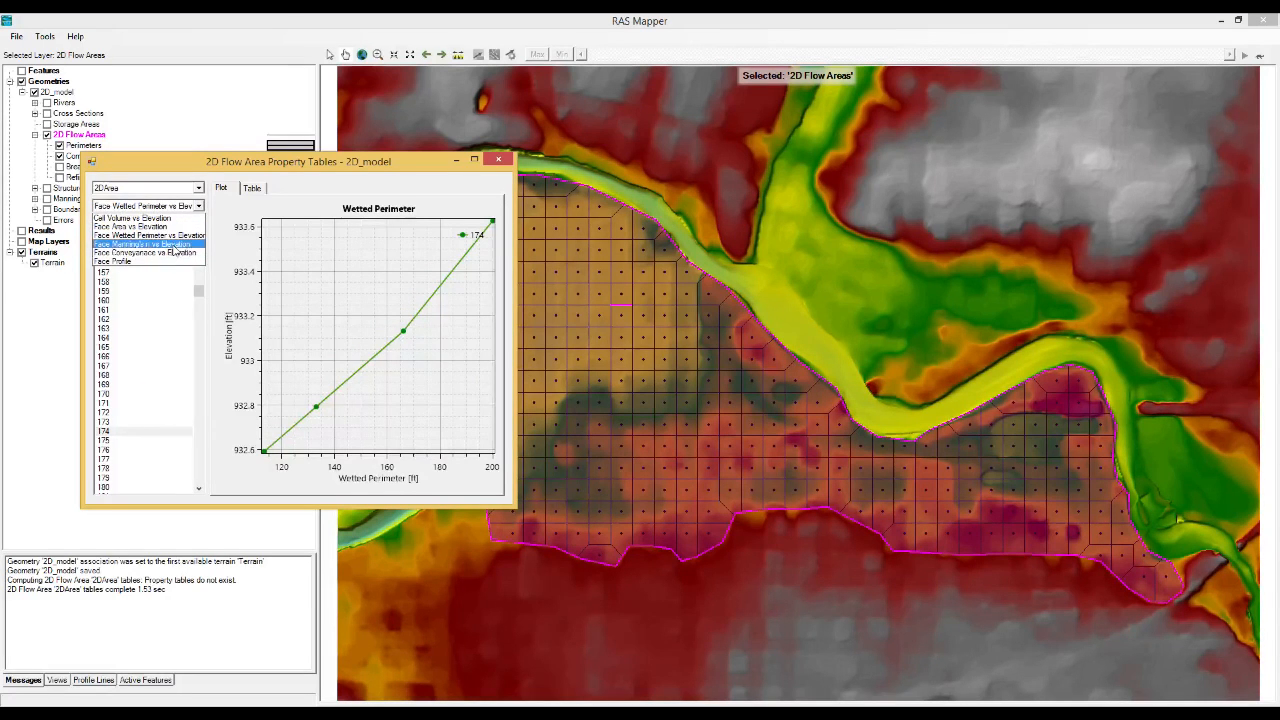
left_click(175, 245)
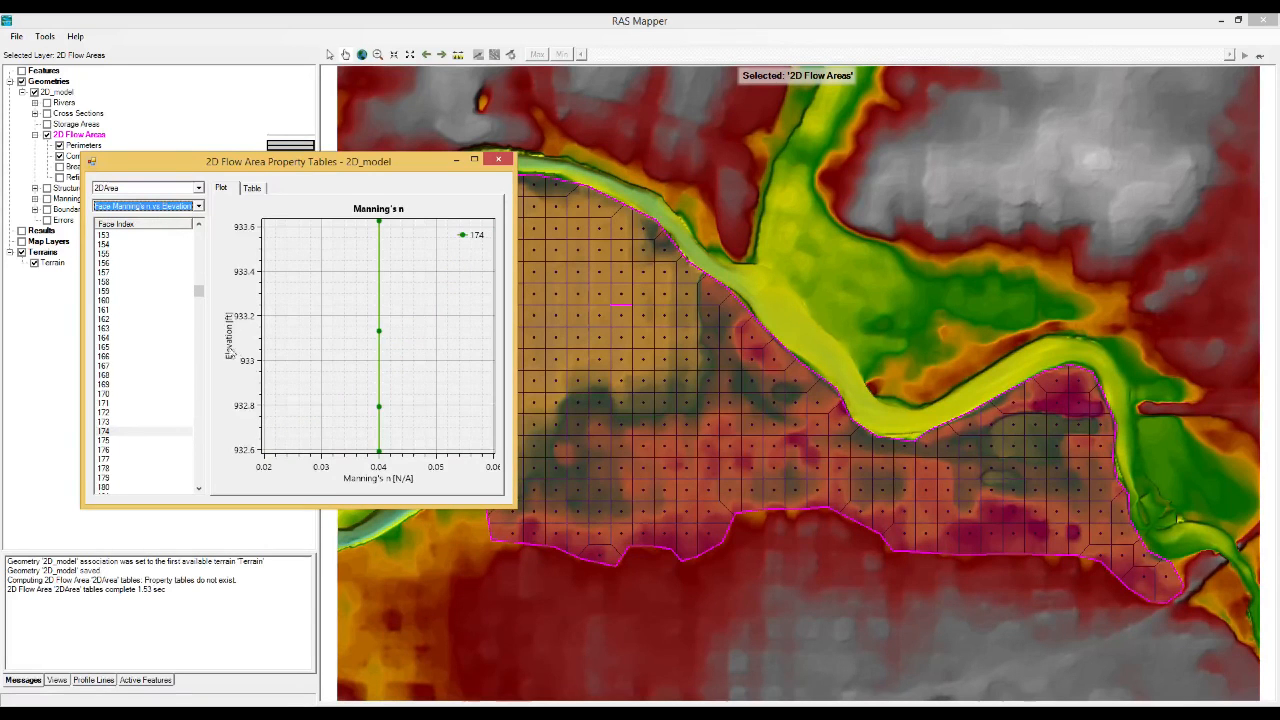
left_click(124, 237)
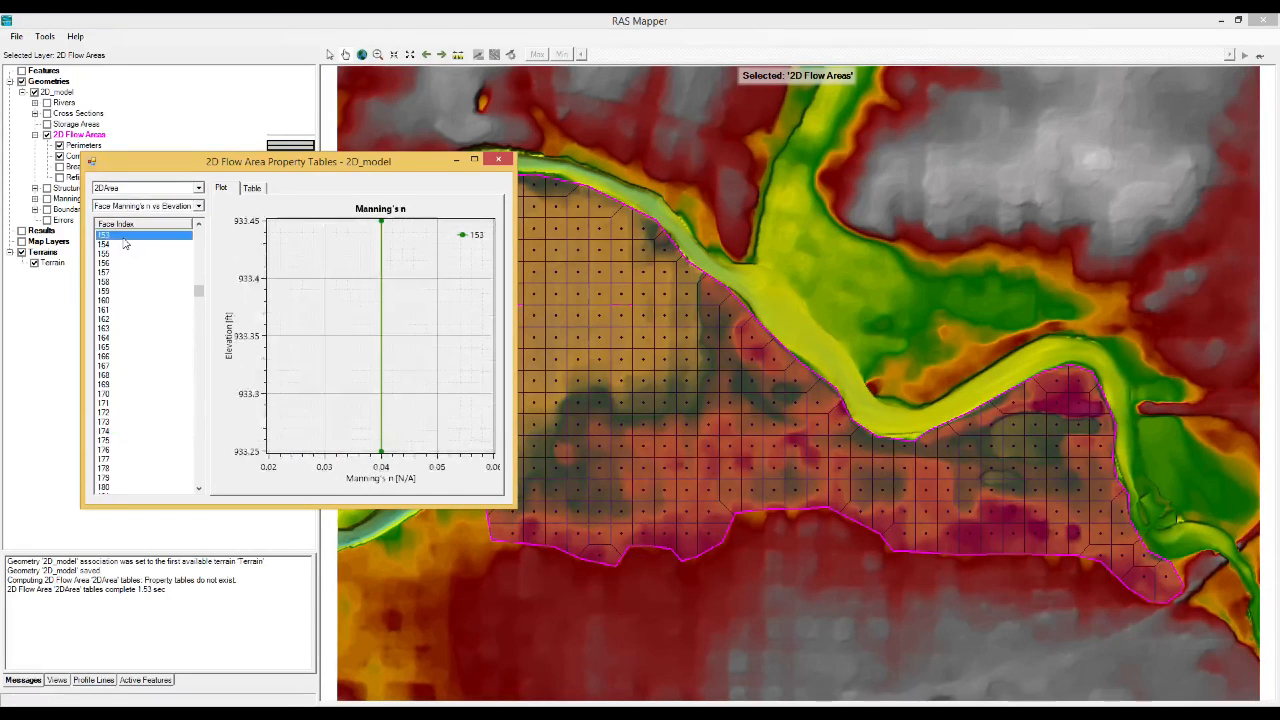
Examine the Manning's n vs Elevation curves of successive 2DArea faces from 153 to 174.
key("Down")
key("Down")
key("Down")
key("Down")
key("Down")
key("Down")
key("Down")
key("Down")
key("Down")
key("Down")
key("Down")
key("Down")
key("Down")
key("Down")
key("Down")
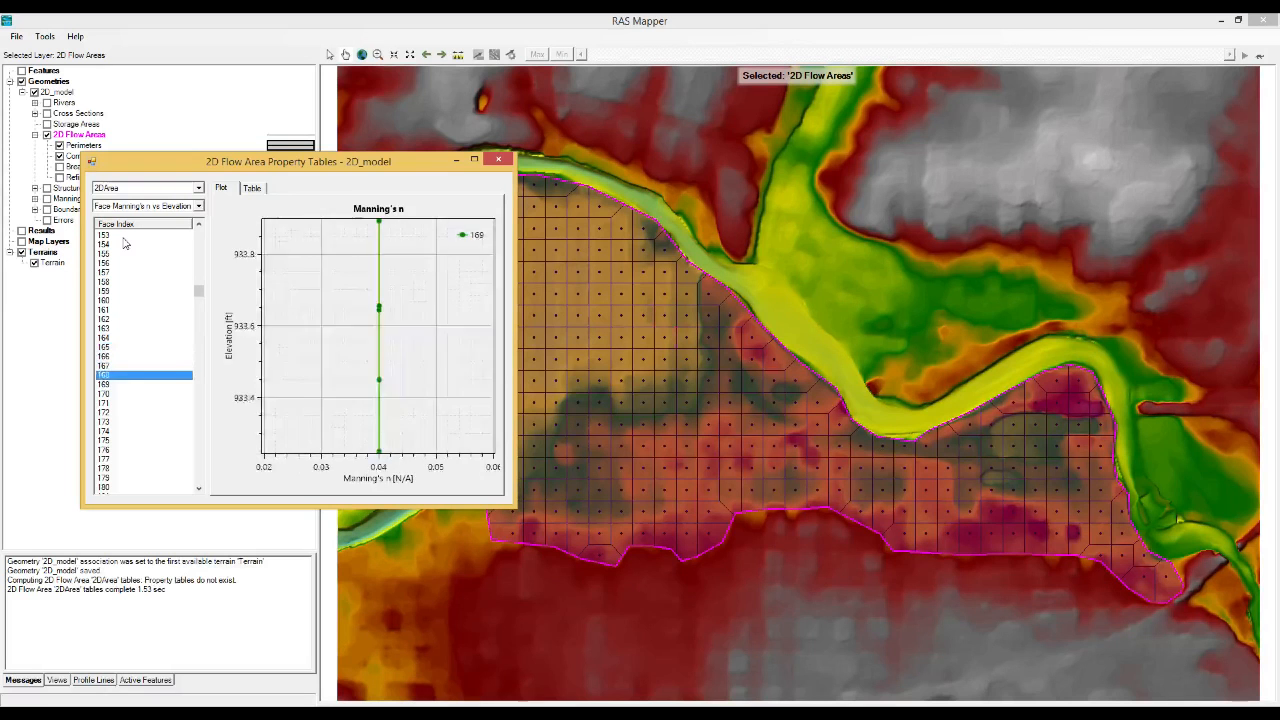
key("Down")
key("Down")
key("Down")
key("Down")
key("Down")
key("Down")
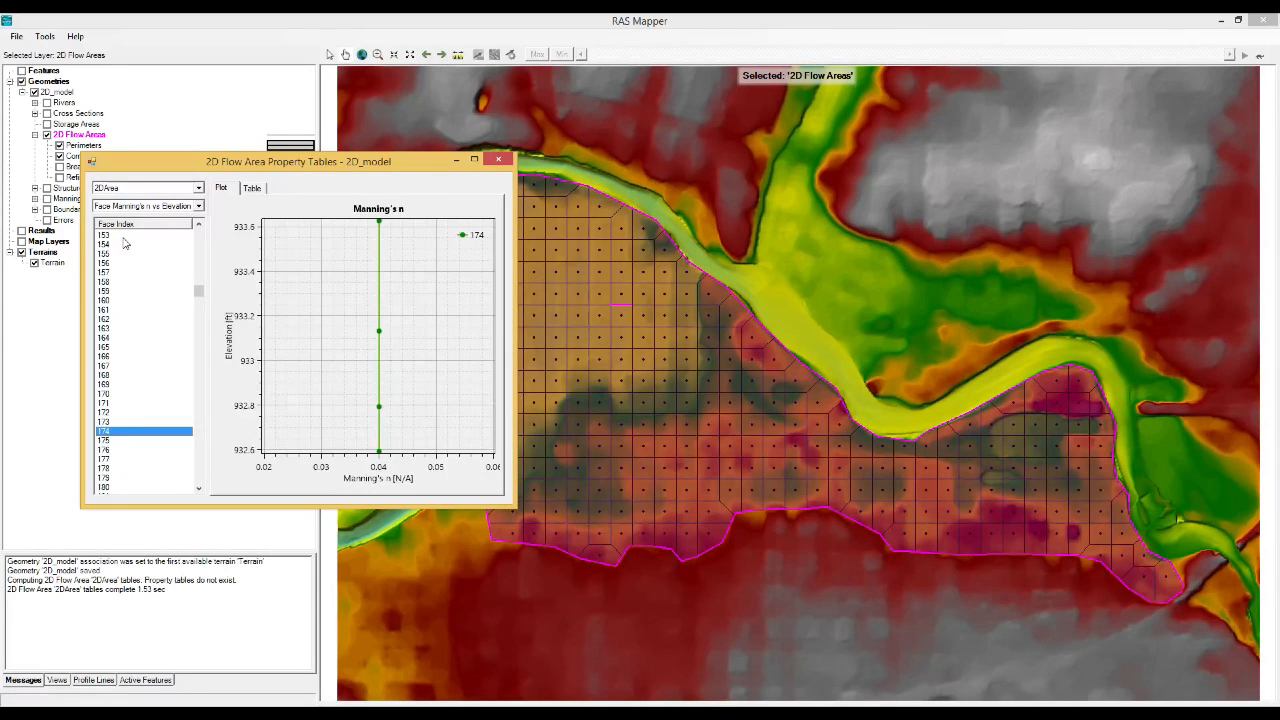
Plot Face Conveyance vs Elevation for 2DArea and examine the curves of face 174 and faces 161 to 175.
left_click(147, 206)
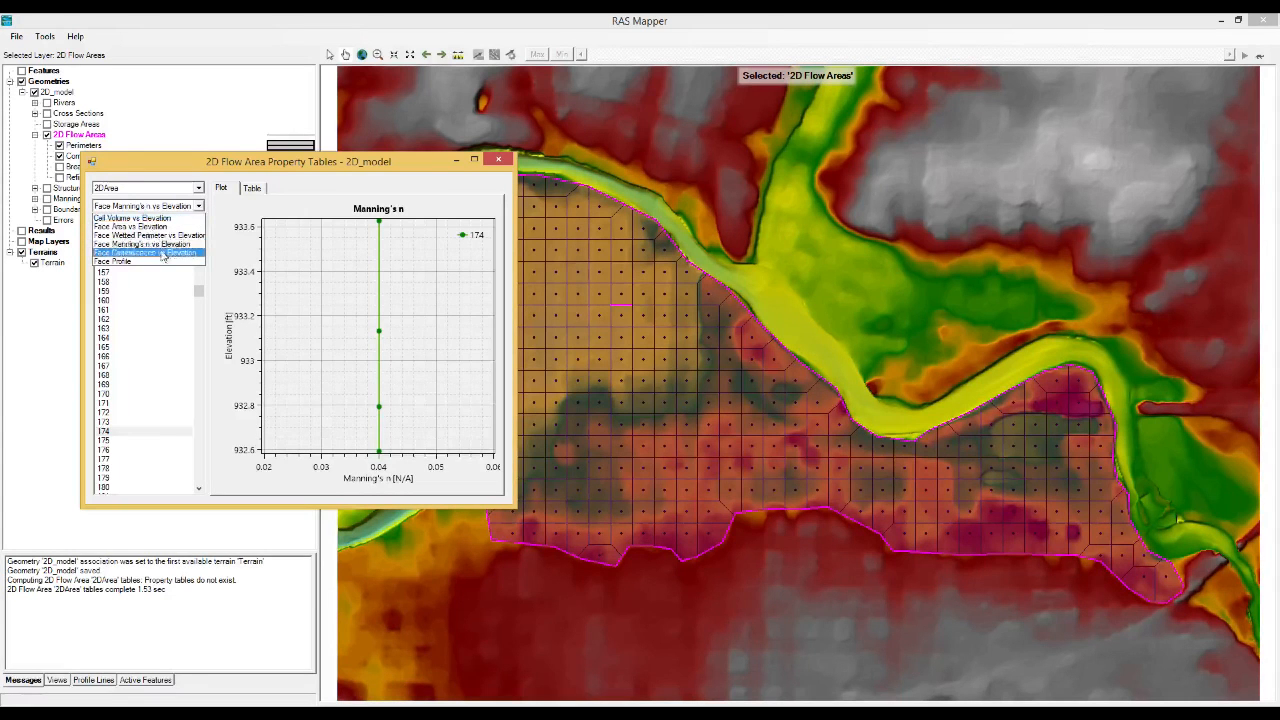
left_click(162, 253)
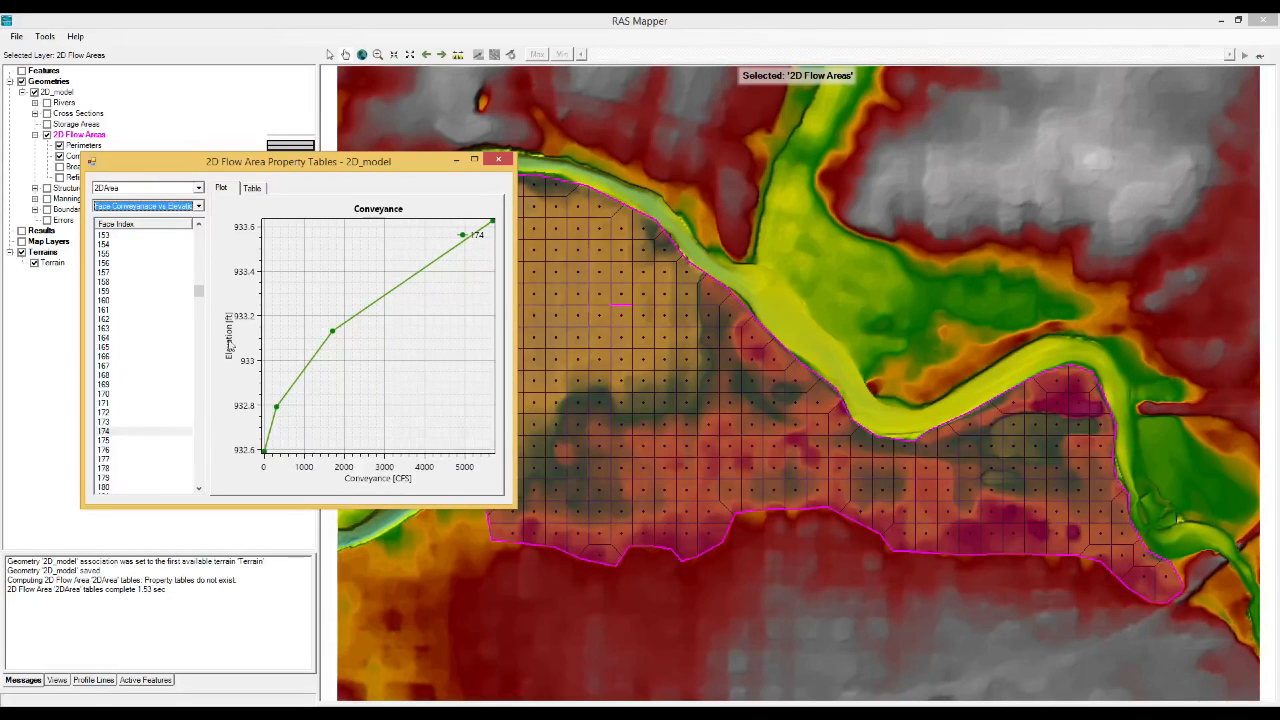
left_click(138, 313)
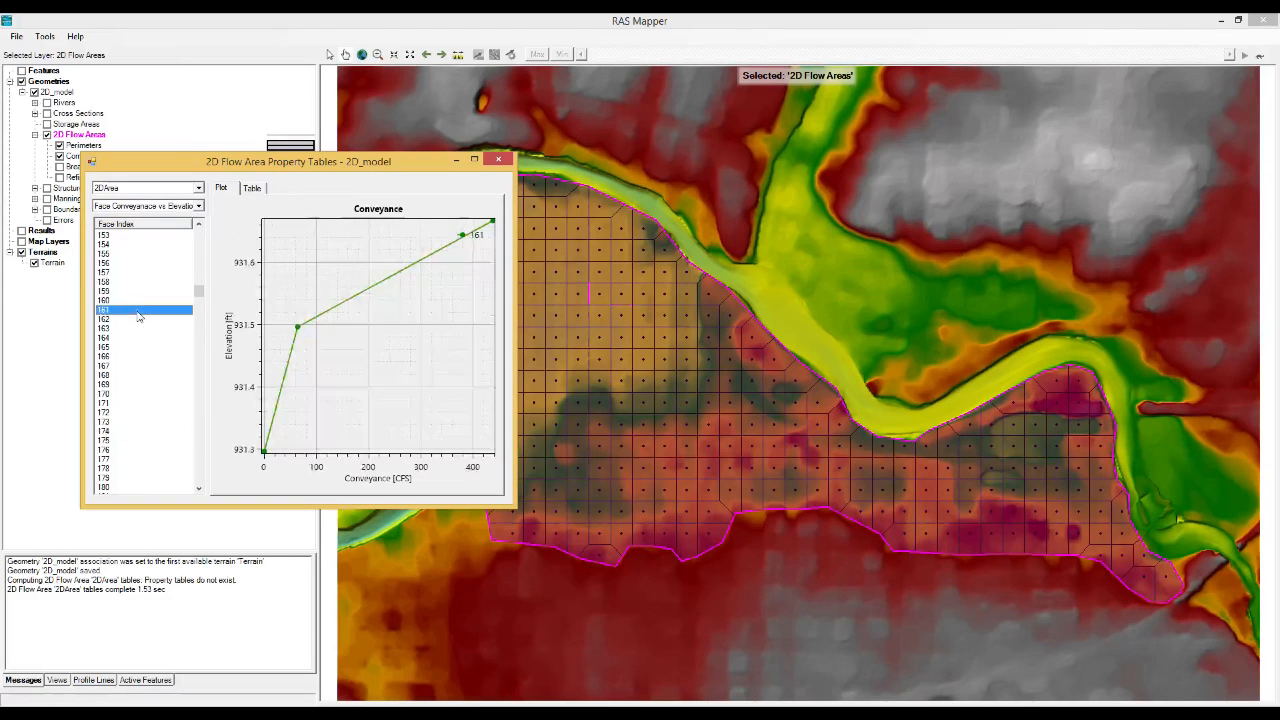
key("Down")
key("Down")
key("Down")
key("Down")
key("Down")
key("Down")
key("Down")
key("Down")
key("Down")
key("Down")
key("Down")
key("Down")
key("Down")
key("Down")
Plot the Face Profile of face 175 and move the property tables window clear of the layer list.
left_click(198, 205)
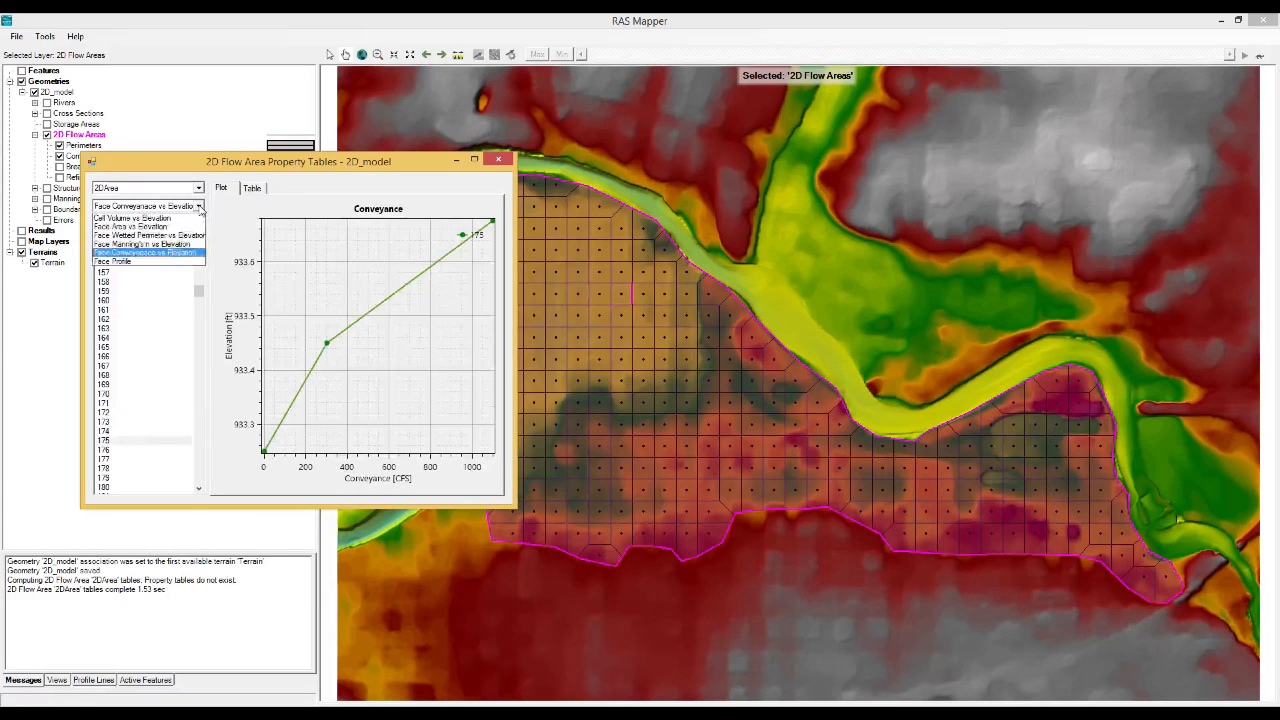
left_click(143, 262)
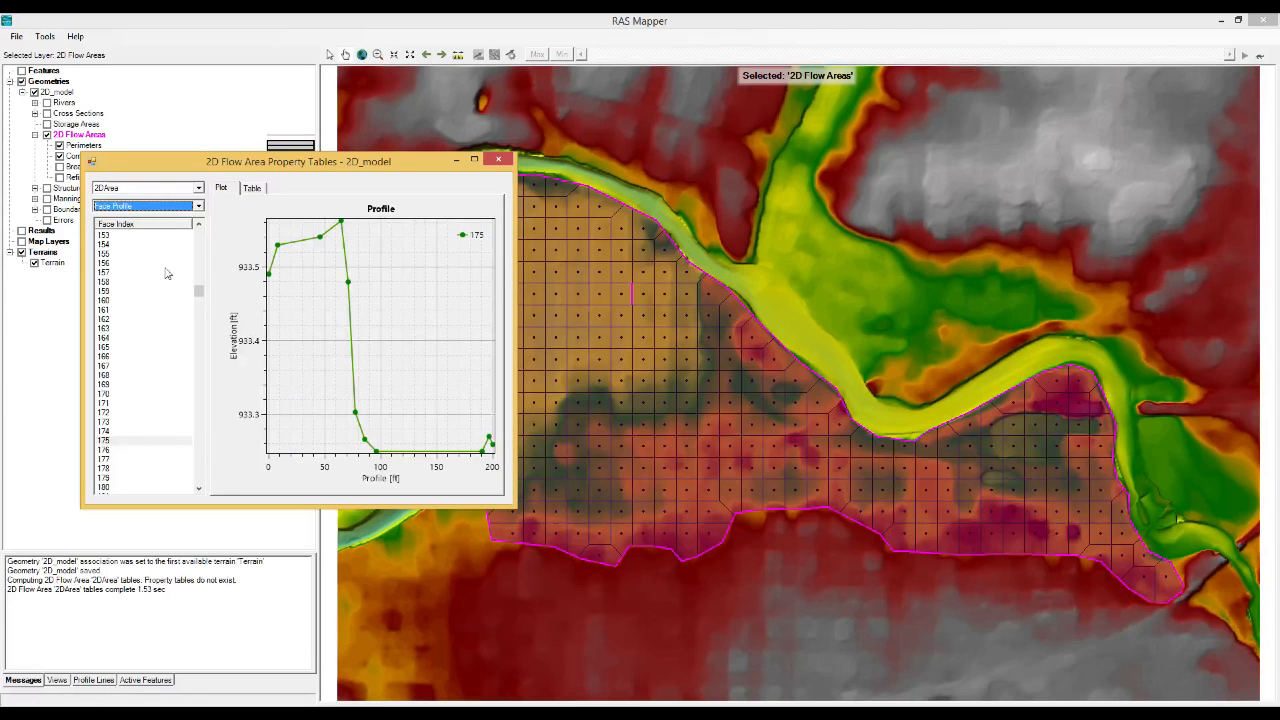
left_click_drag(338, 167, 772, 197)
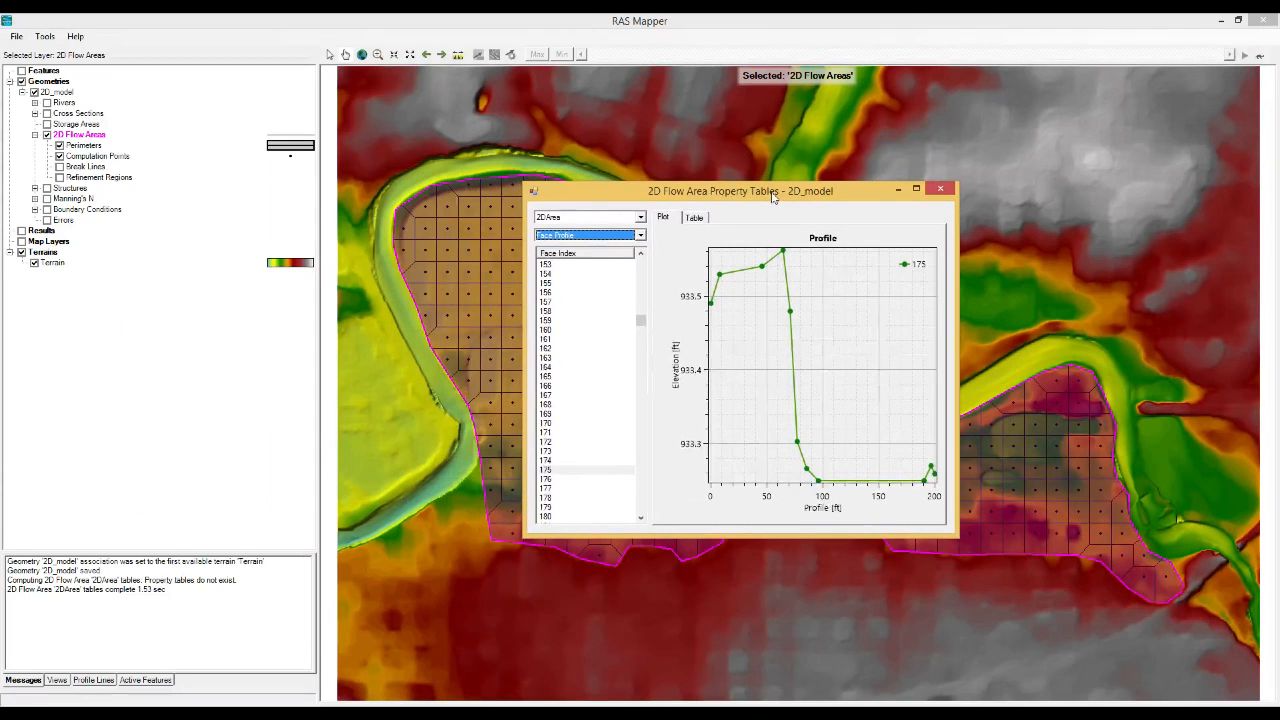
Review the hydraulic table commands of the 2D Flow Areas layer and the property table plots offered for a 2DArea face on the map.
right_click(90, 137)
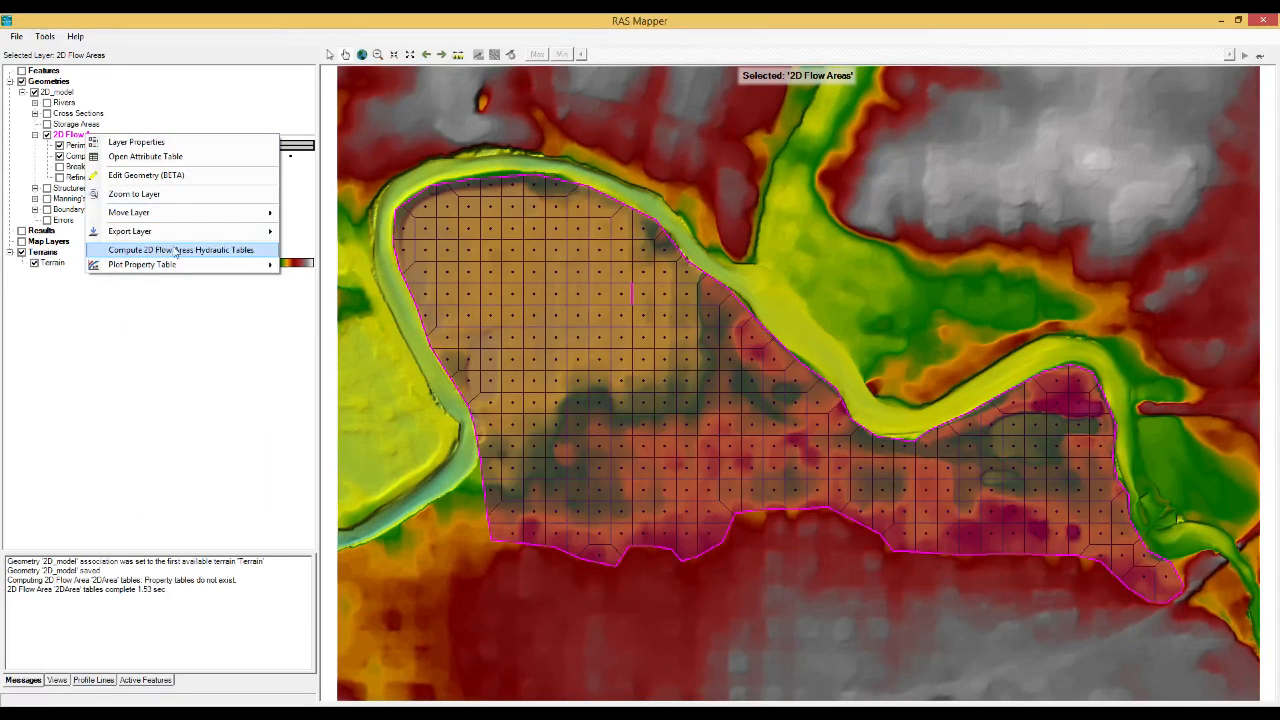
left_click(1265, 642)
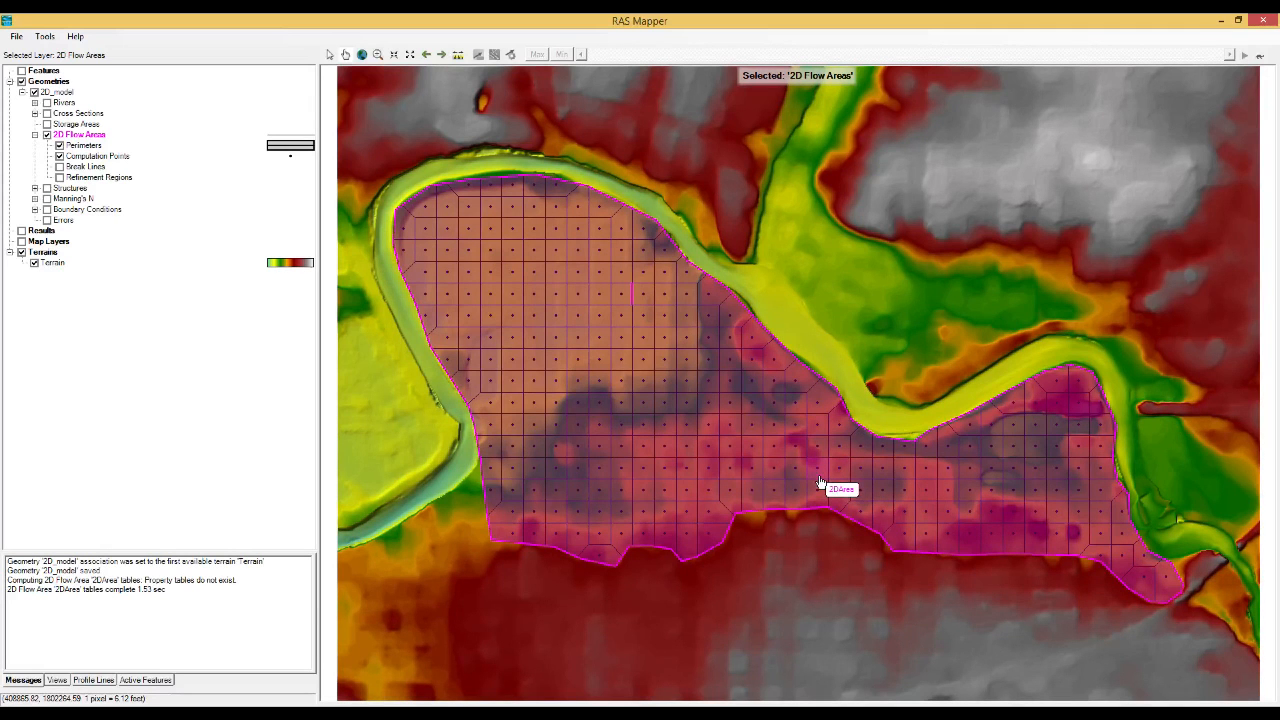
right_click(744, 426)
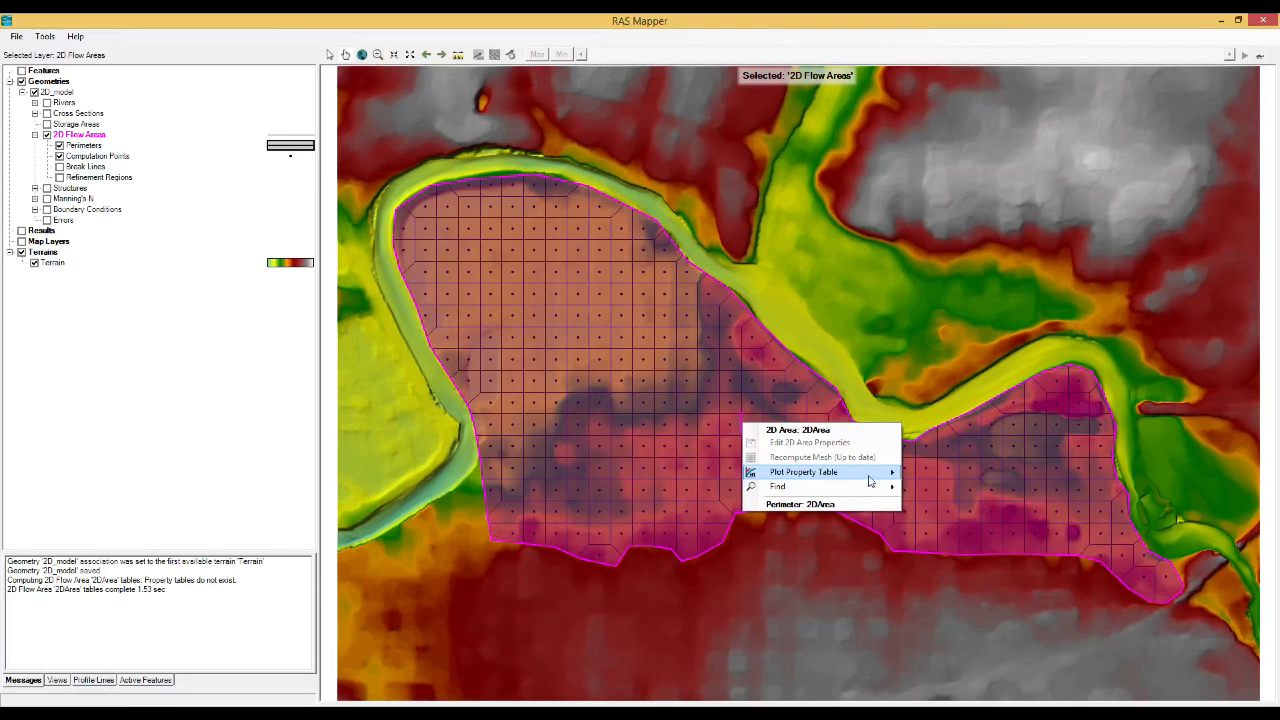
mouse_move(875, 473)
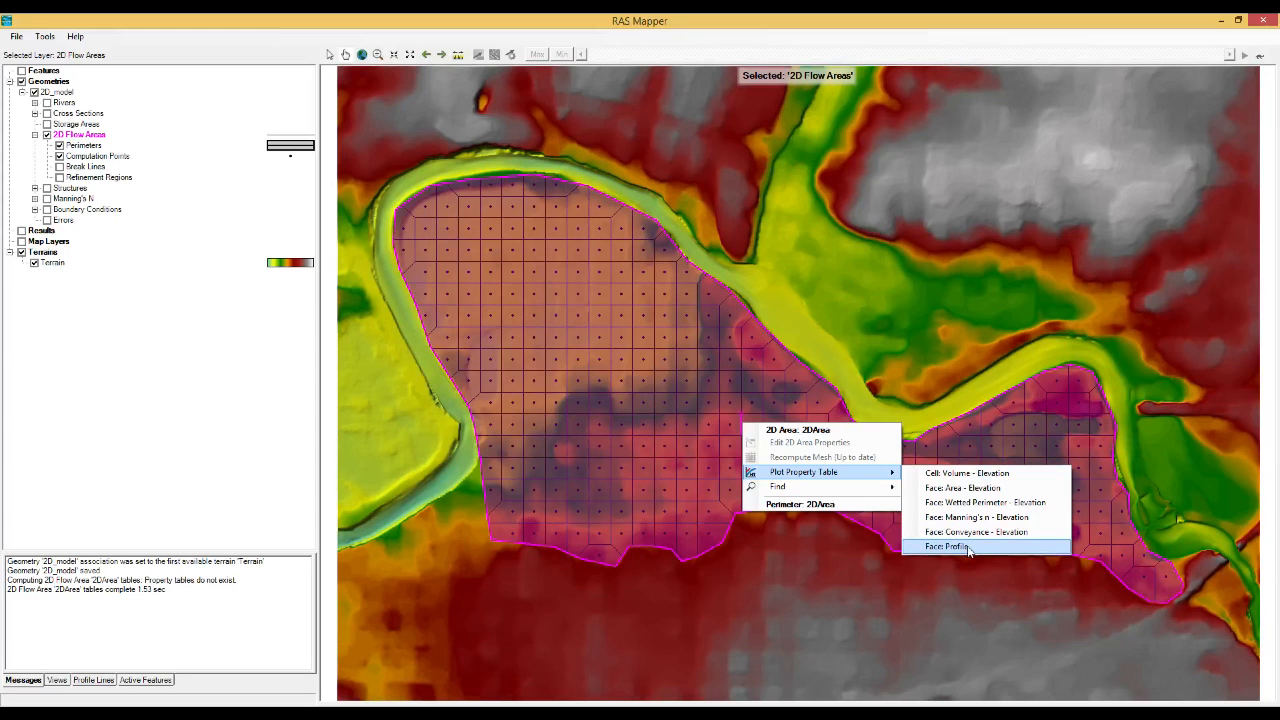
left_click(996, 19)
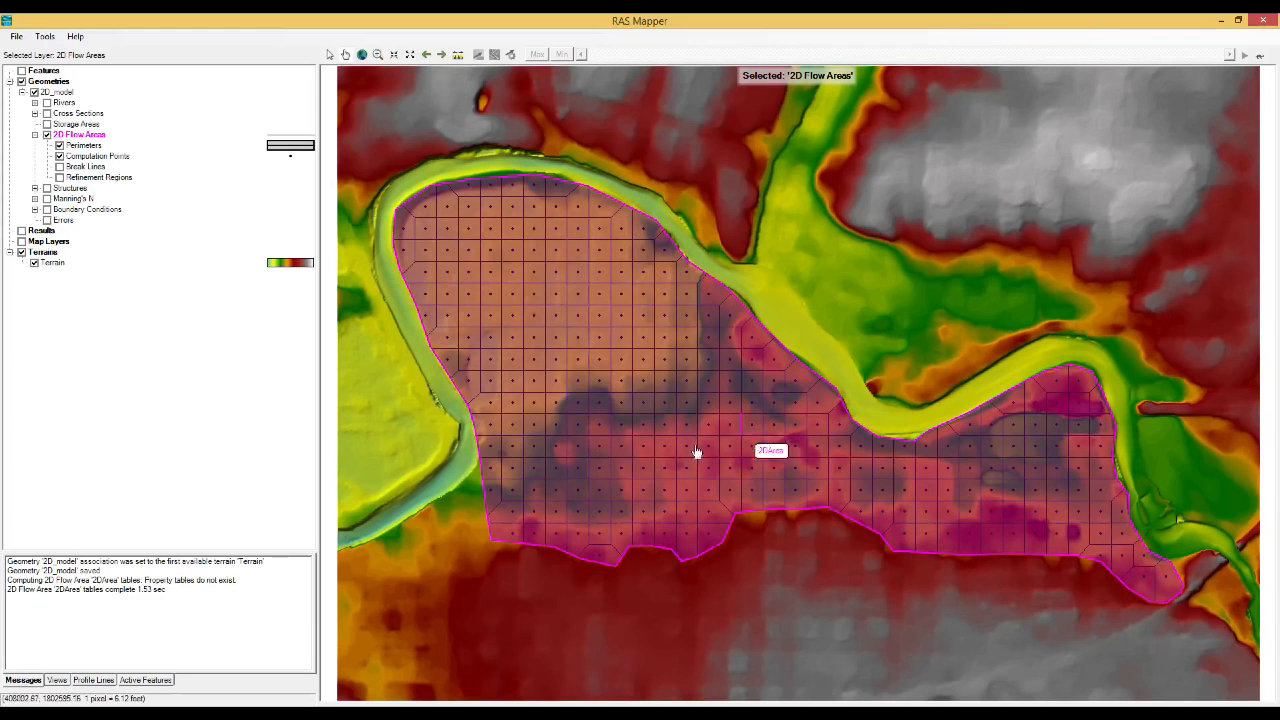